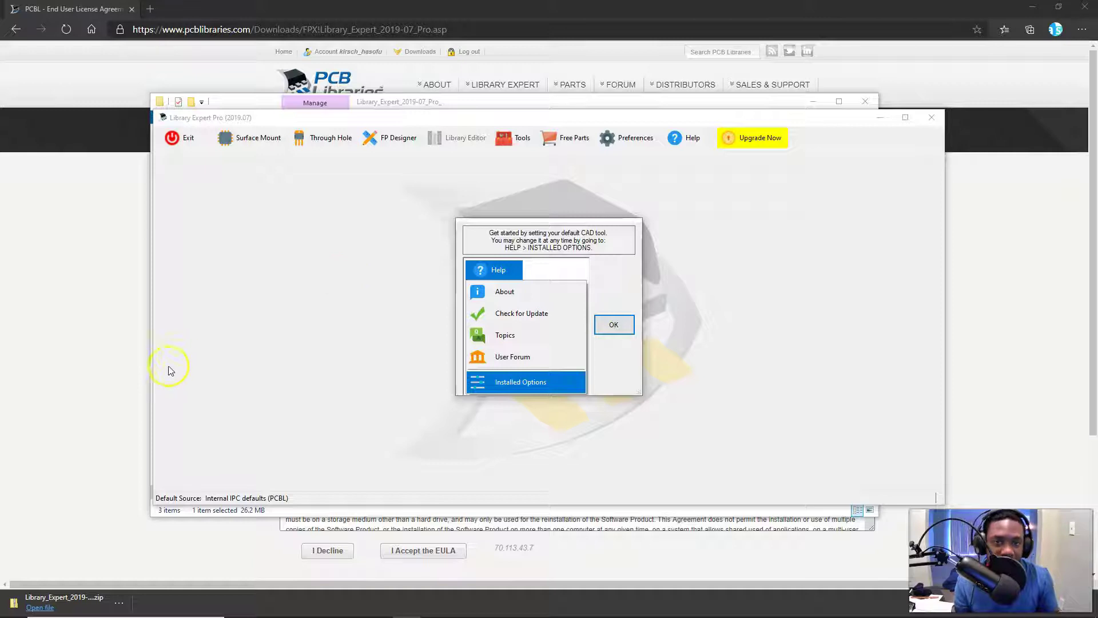
Bring the Library Expert Pro window back in front of the browser
left_click(114, 350)
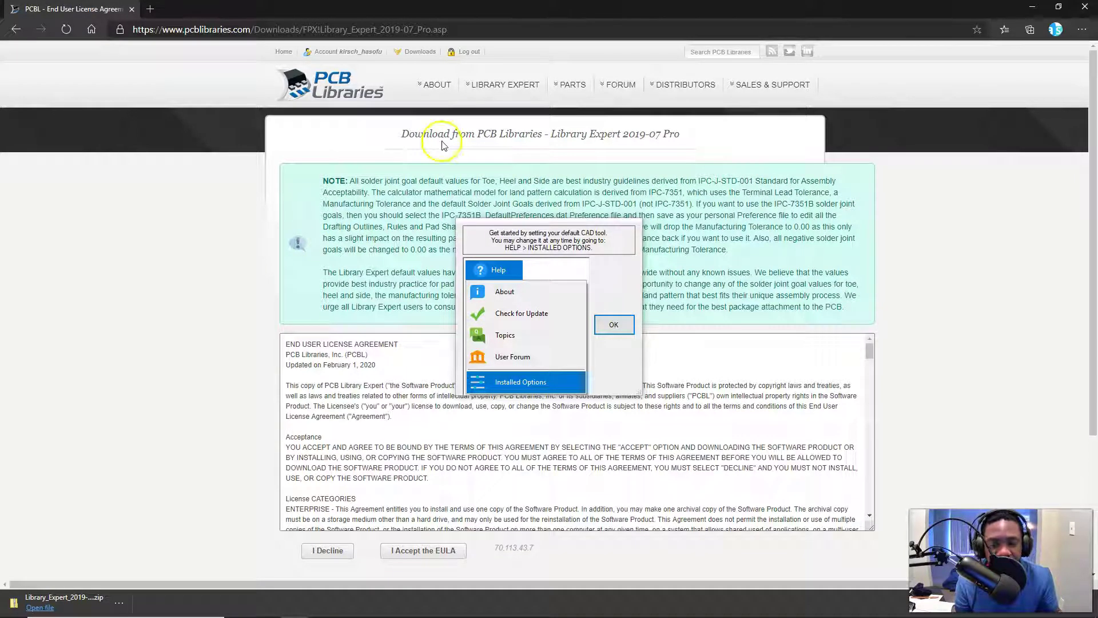
left_click(548, 248)
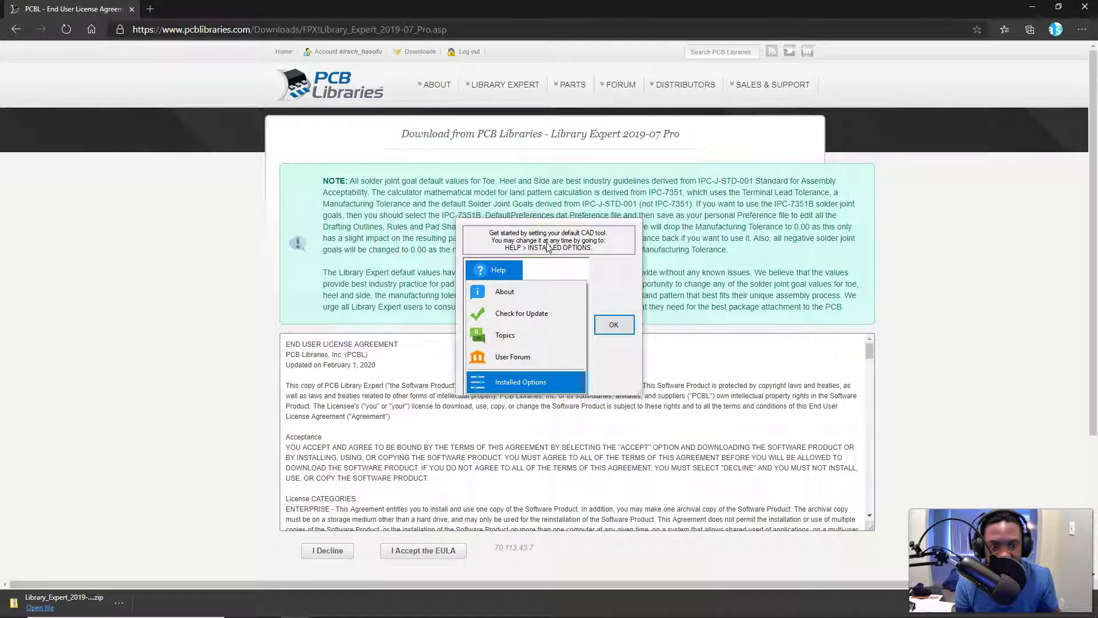
left_click(557, 262)
mouse_move(343, 614)
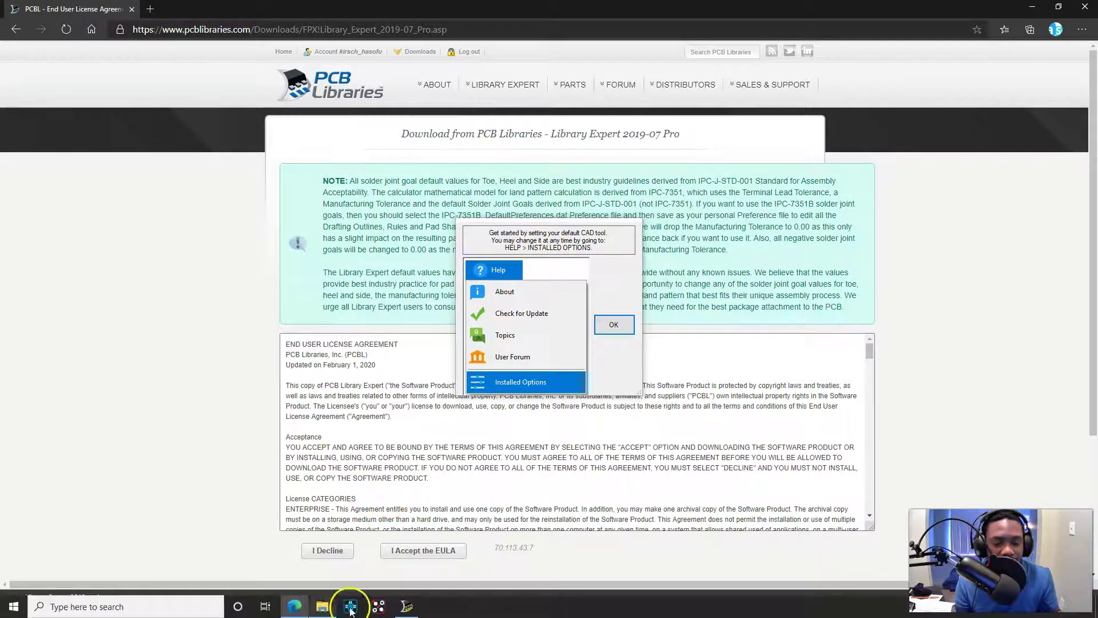
mouse_move(405, 610)
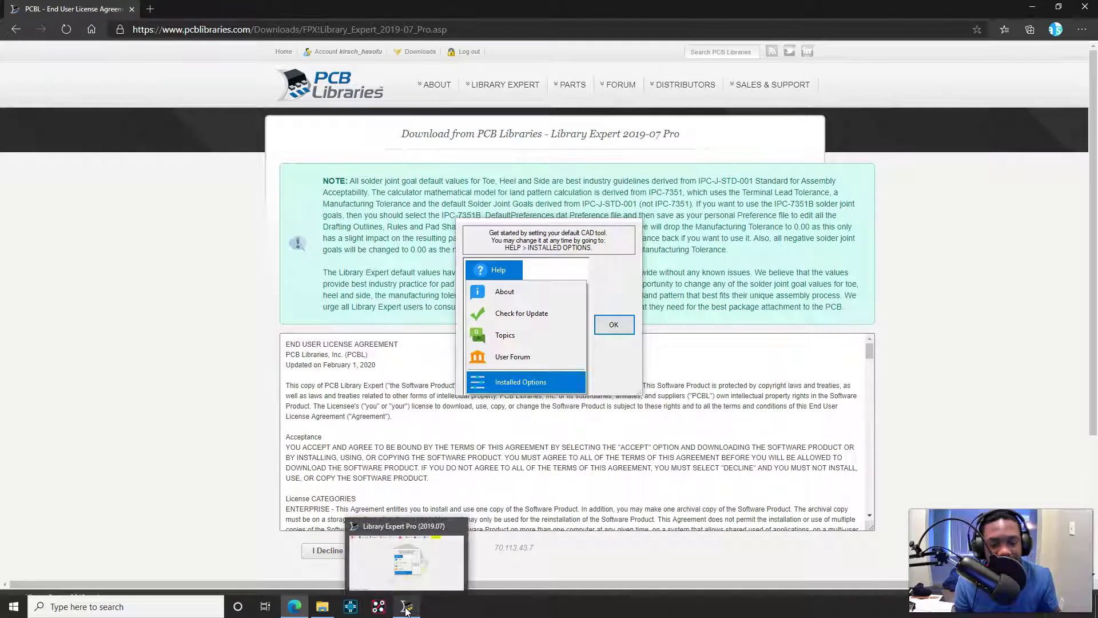
left_click(406, 608)
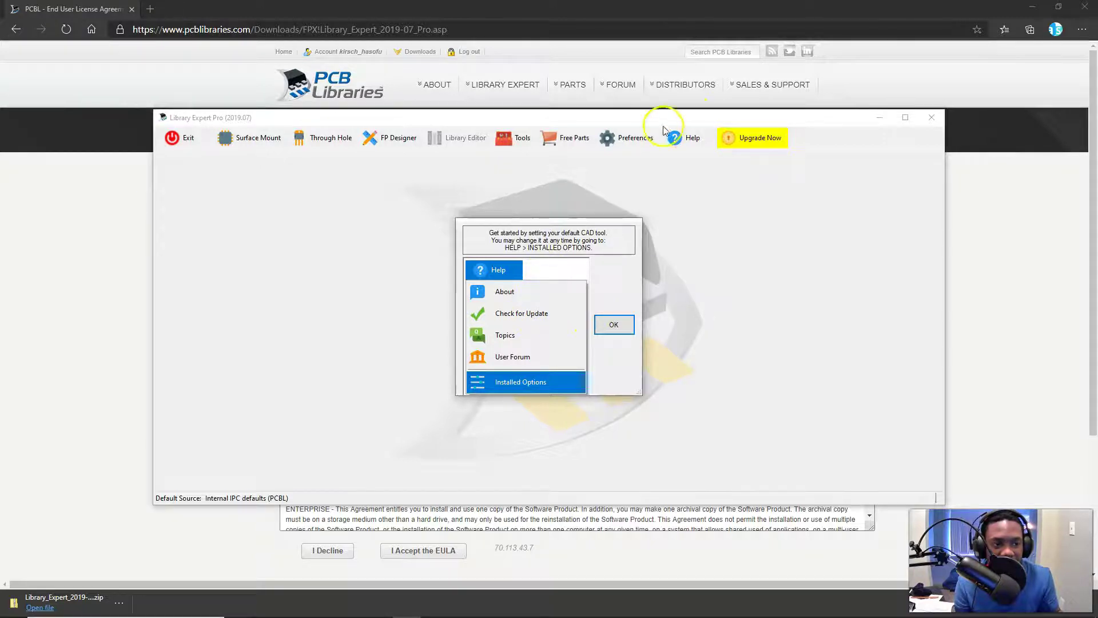
Dismiss the getting-started notice and set OrCAD PCB as the default CAD tool
left_click(614, 325)
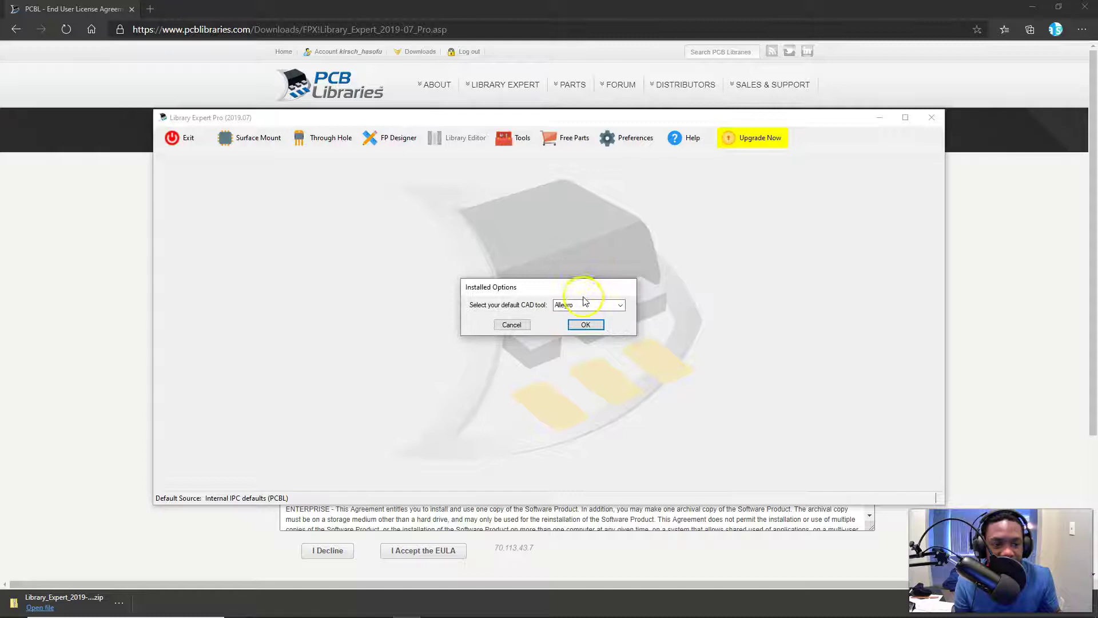
left_click(622, 307)
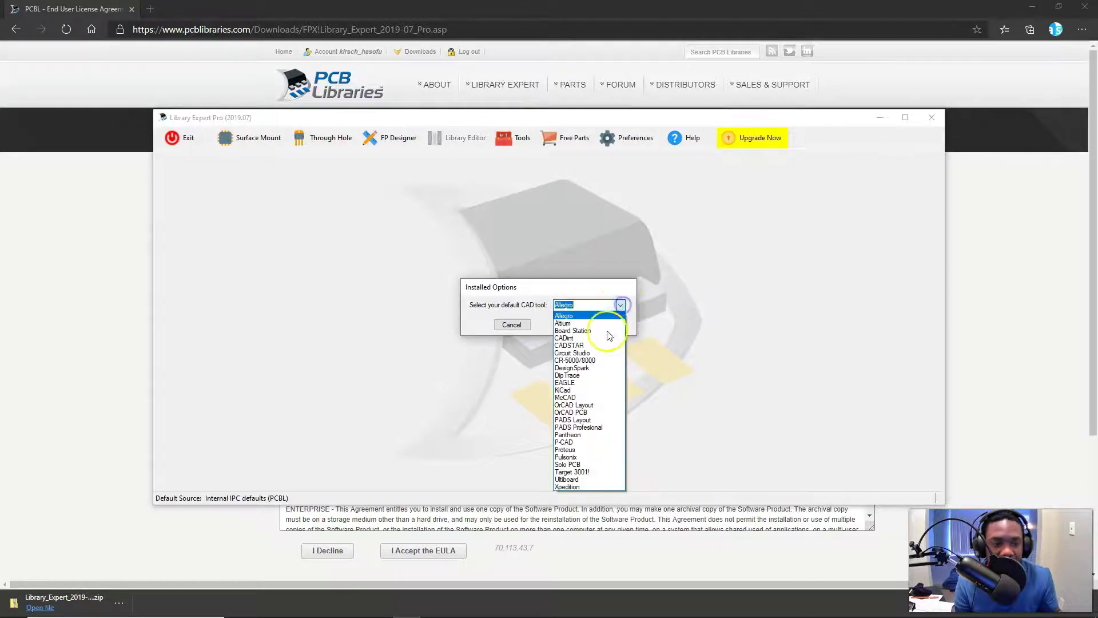
left_click(591, 413)
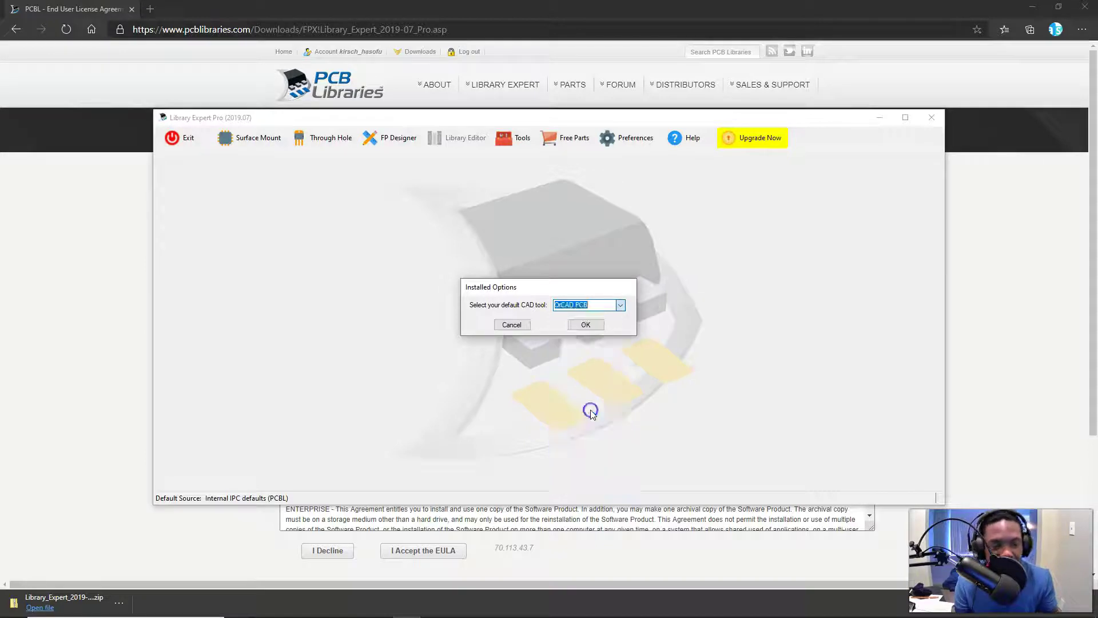
left_click(589, 327)
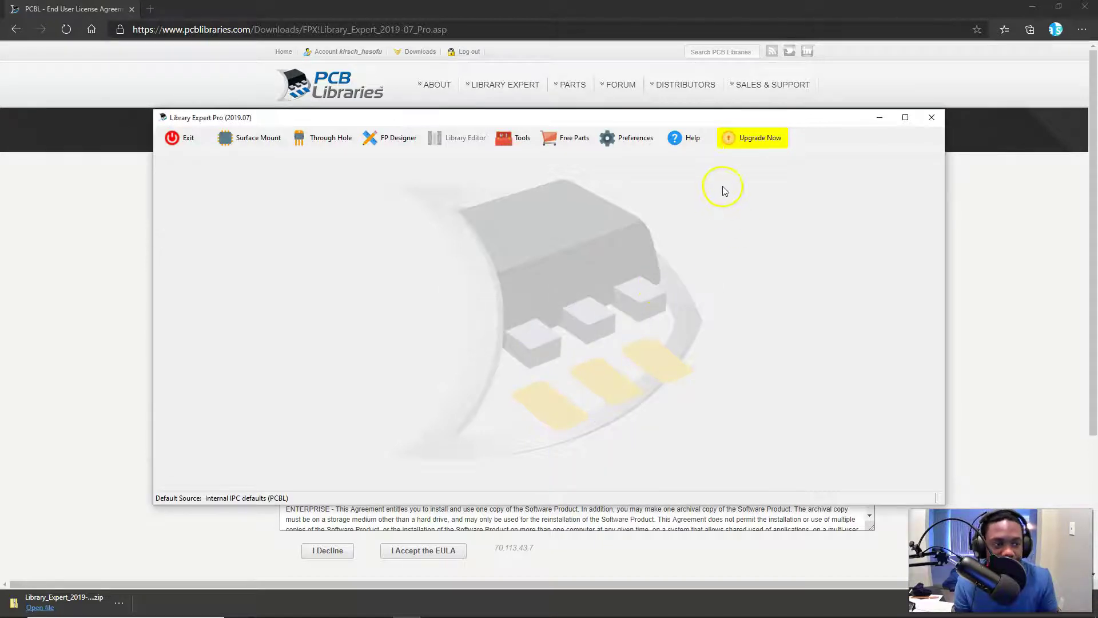
Create a surface-mount Ball Grid Array (BGA) component with the demo dimensions and check it for errors
left_click(259, 139)
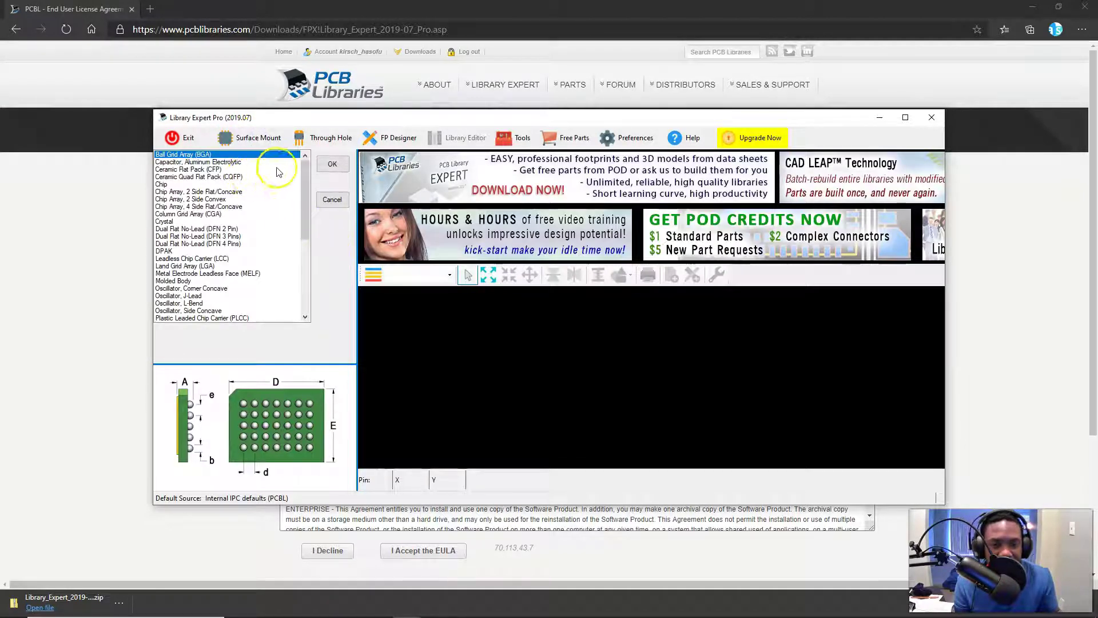
left_click(330, 164)
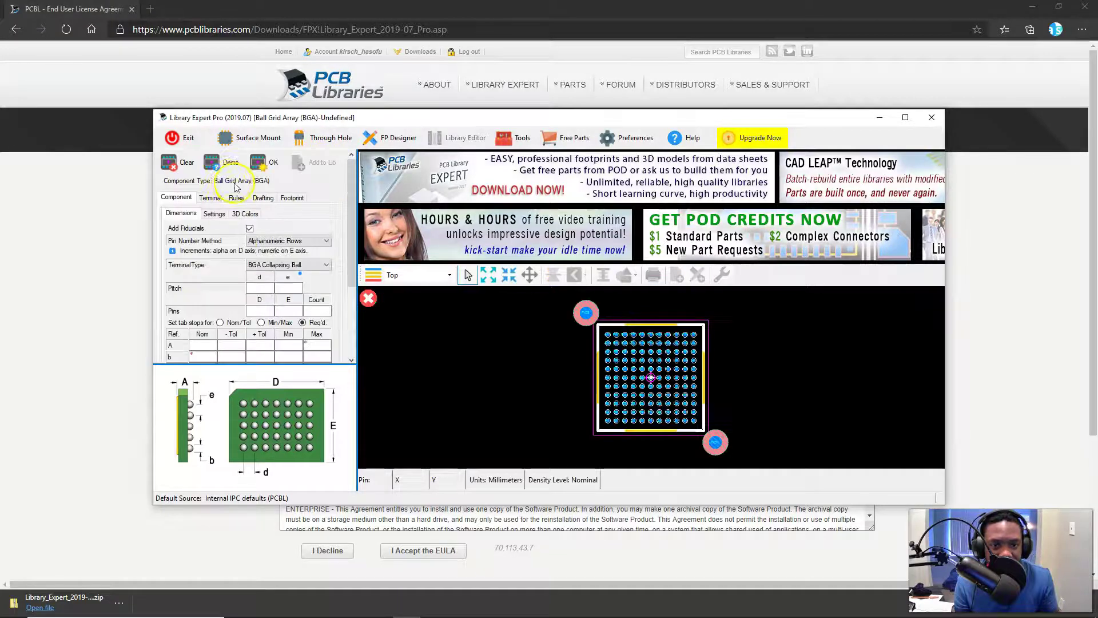
left_click(226, 163)
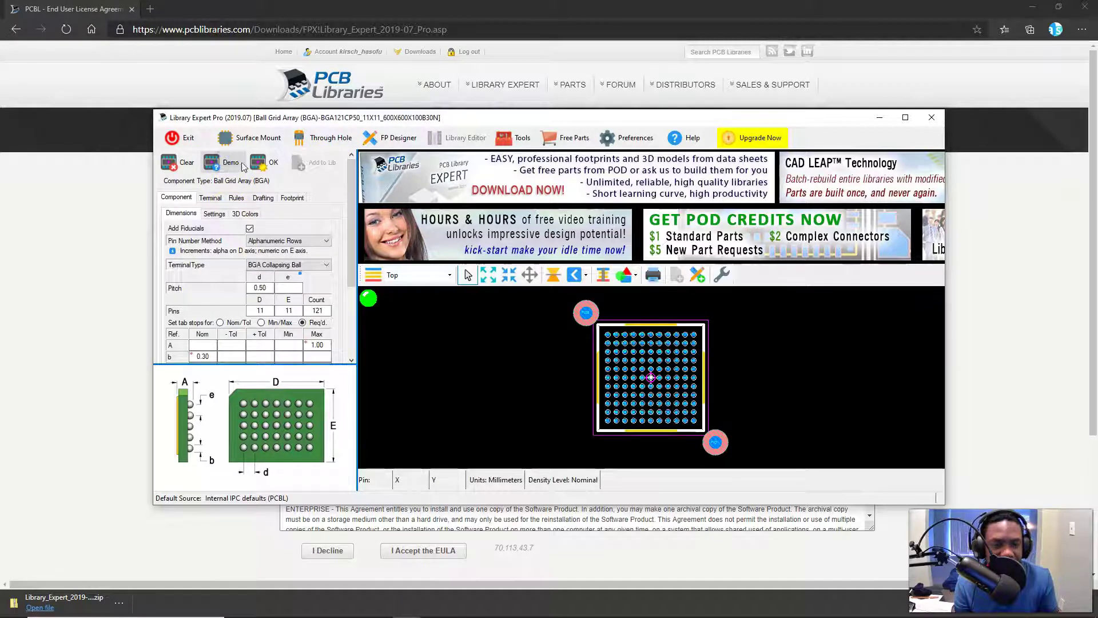
left_click(404, 337)
left_click(370, 299)
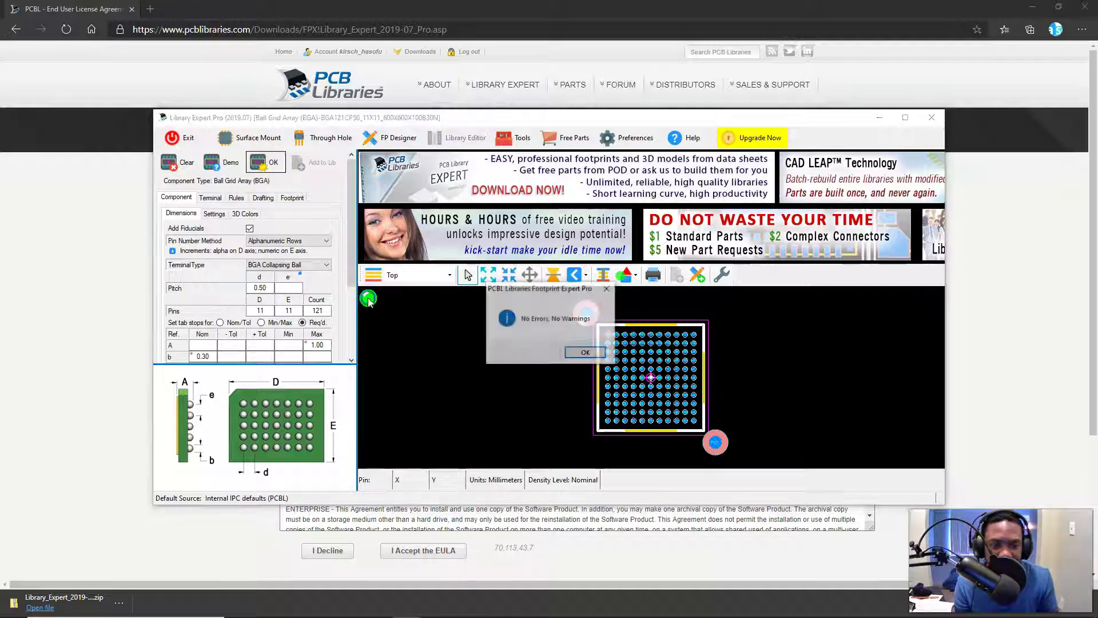
left_click(585, 352)
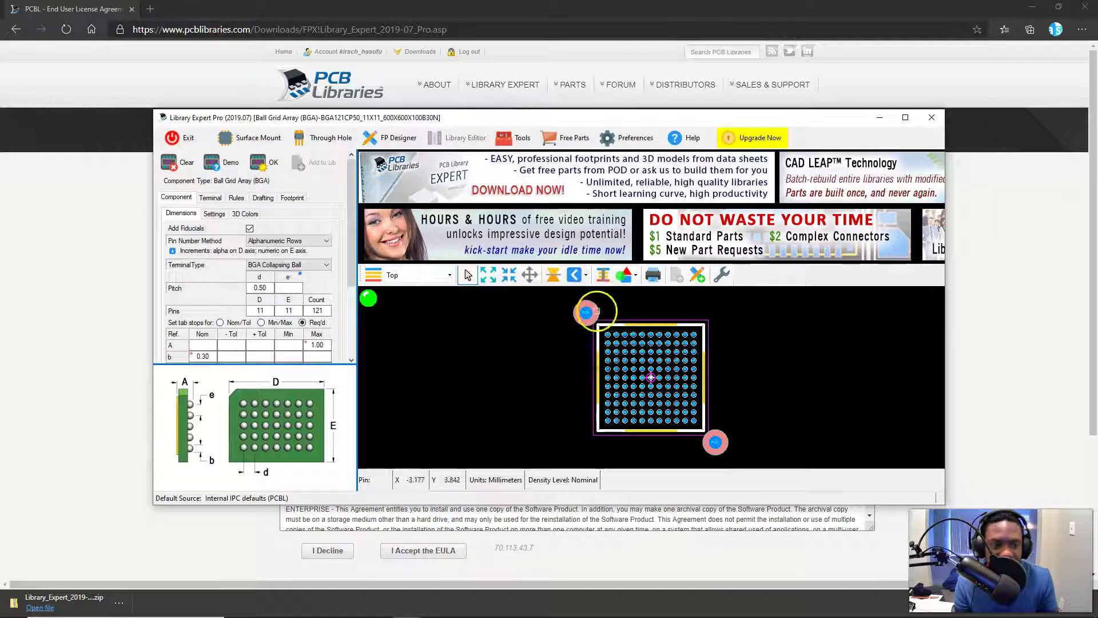
Start creating the BGA footprint in OrCAD PCB format and set the OrCAD version to 17.2.048
left_click(721, 276)
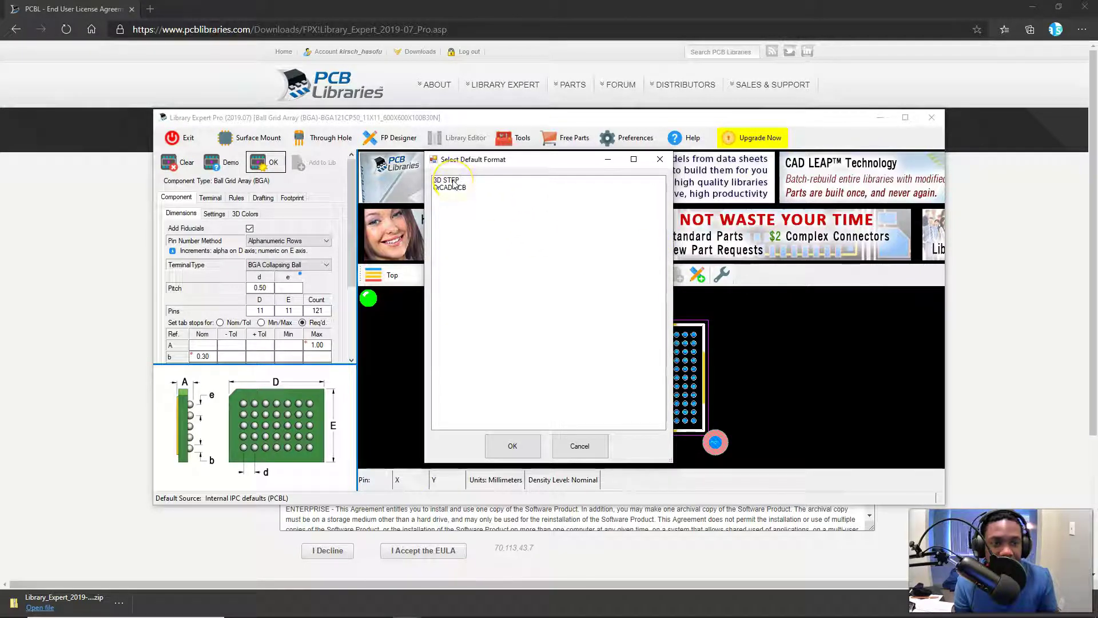
left_click(454, 188)
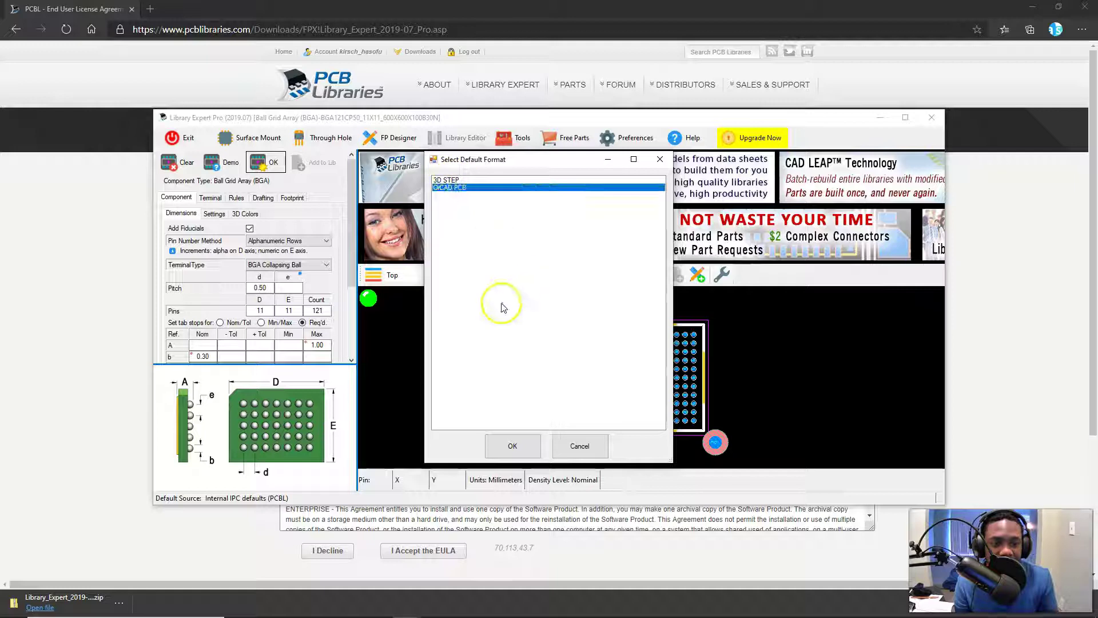
left_click(511, 445)
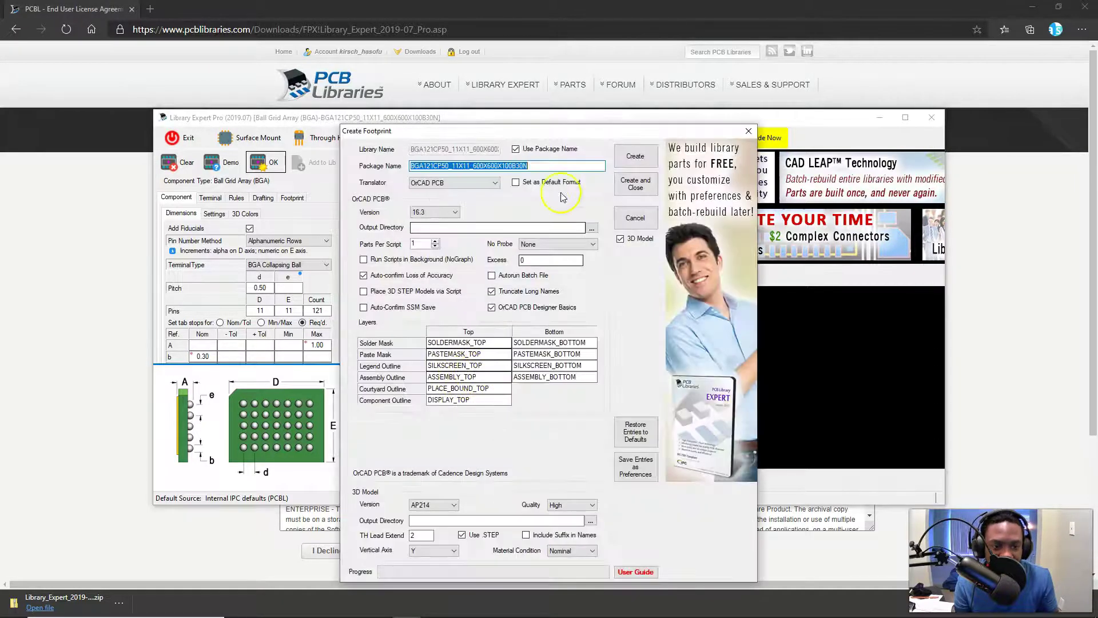
left_click_drag(521, 133, 467, 86)
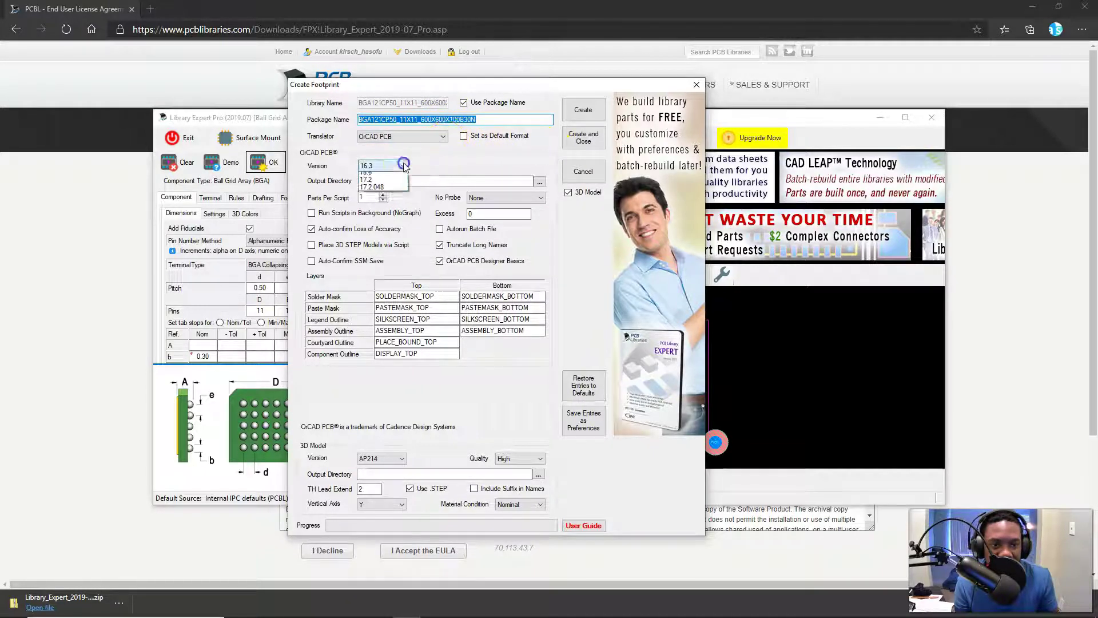
left_click(403, 165)
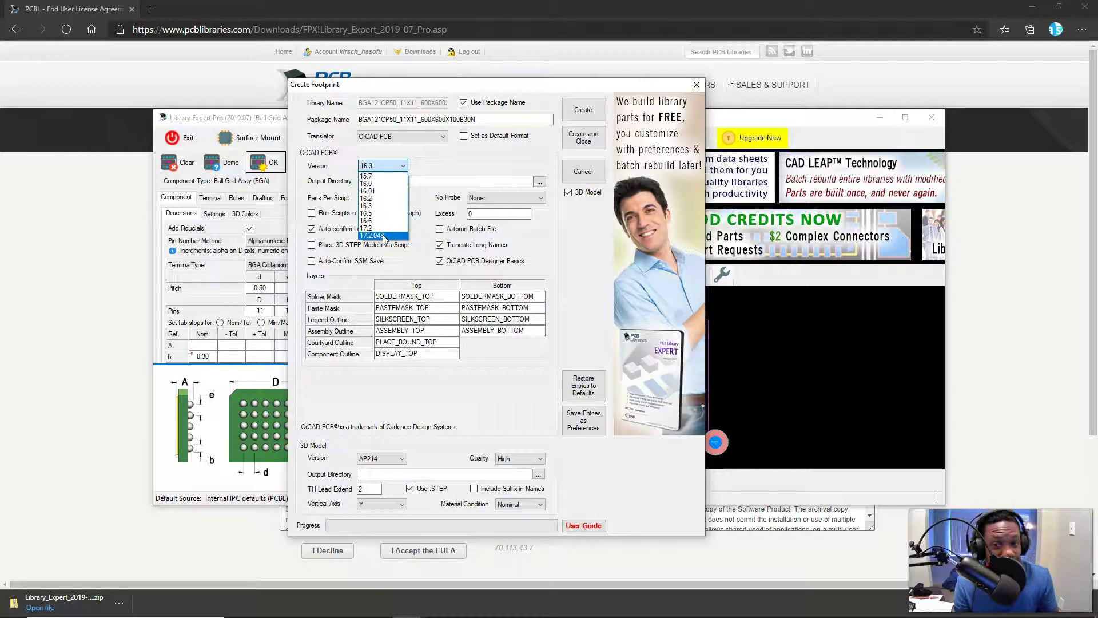
left_click(384, 237)
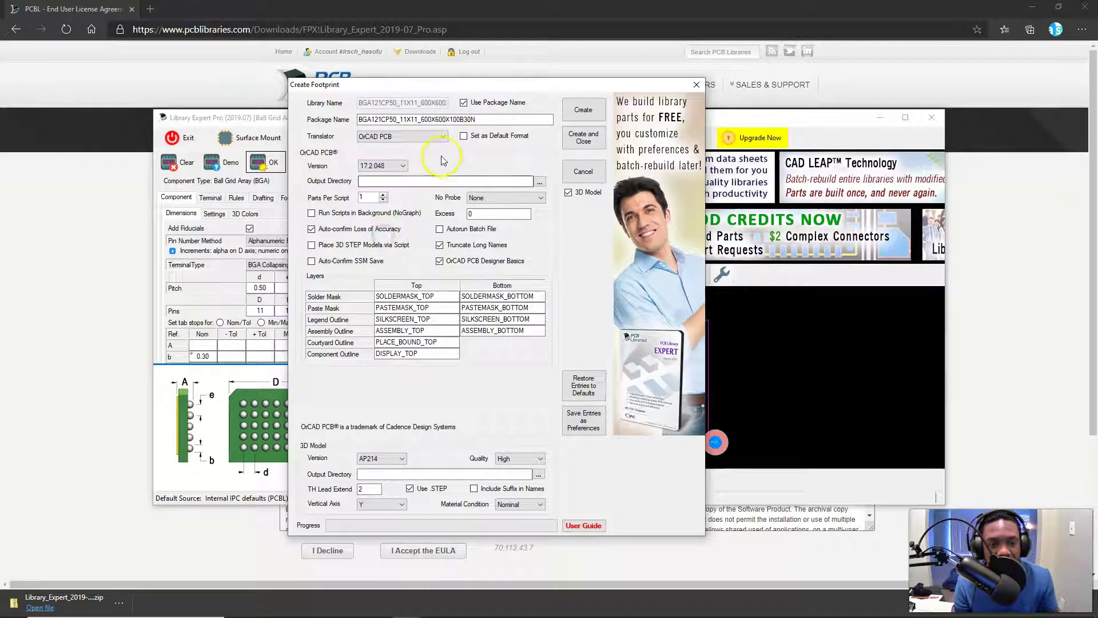
Browse for the OrCAD output directory to the Footprints folder under Documents, HardwareProjects, HaSofu - PHEB, Parts
left_click(430, 181)
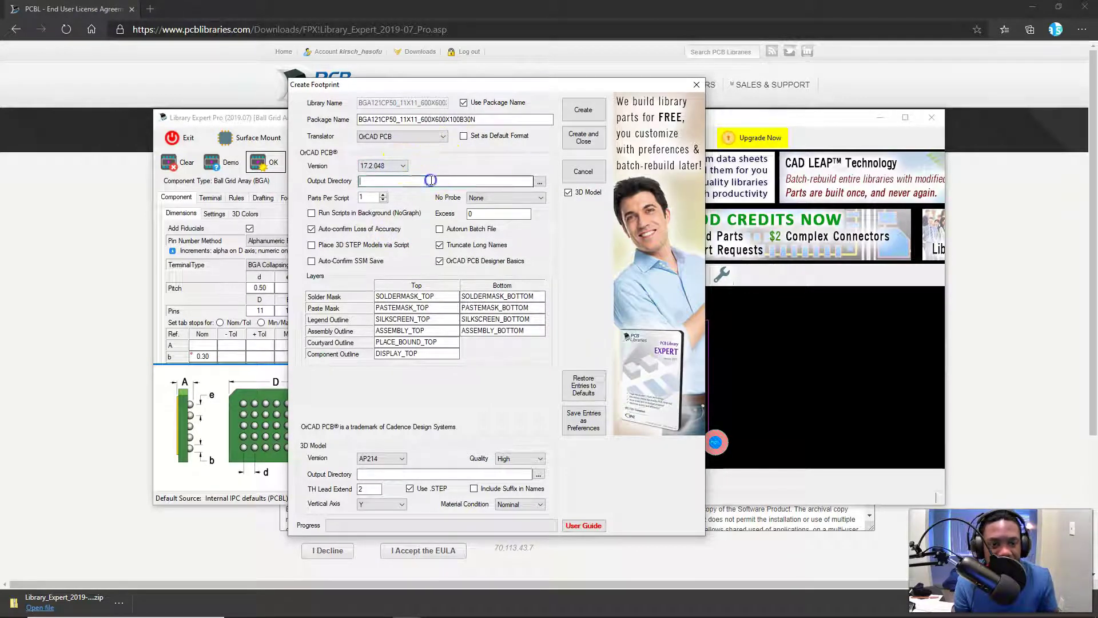
left_click(540, 181)
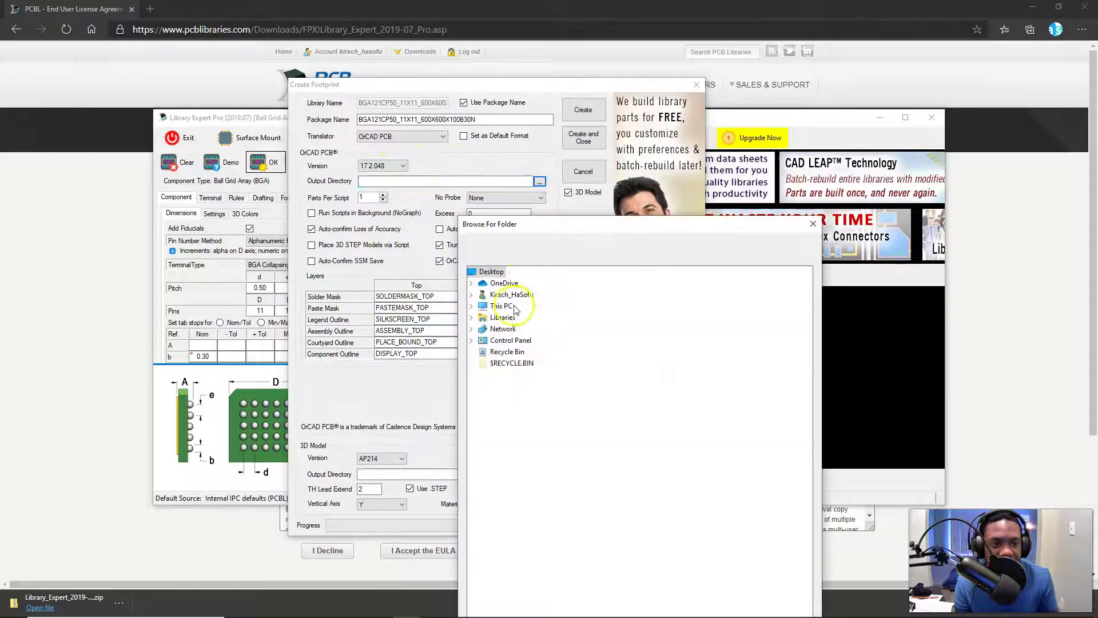
left_click(472, 295)
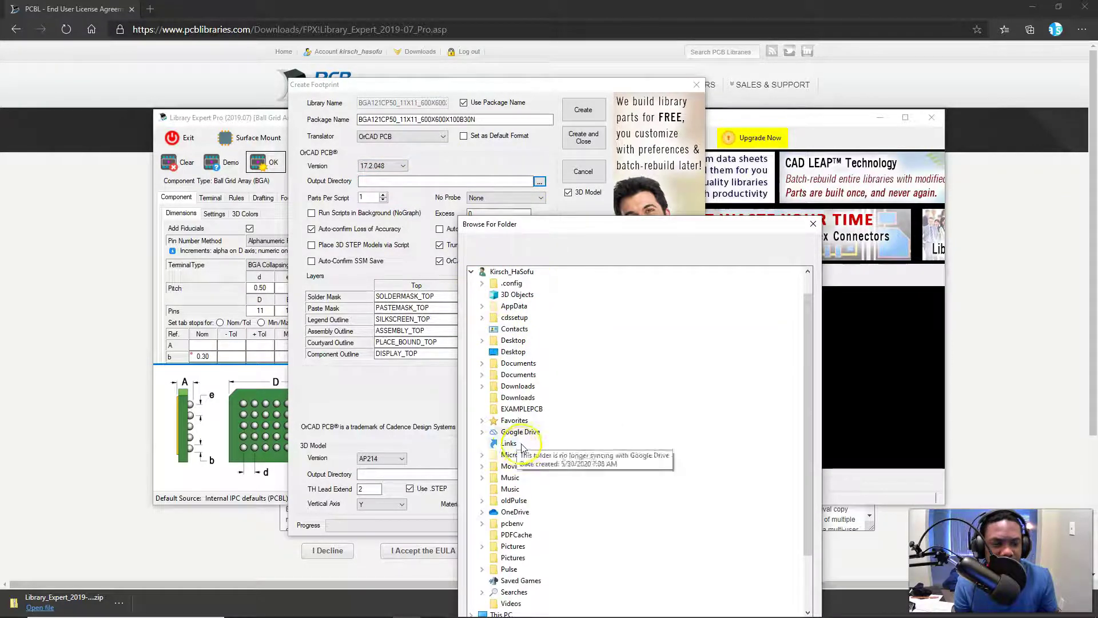
left_click(482, 376)
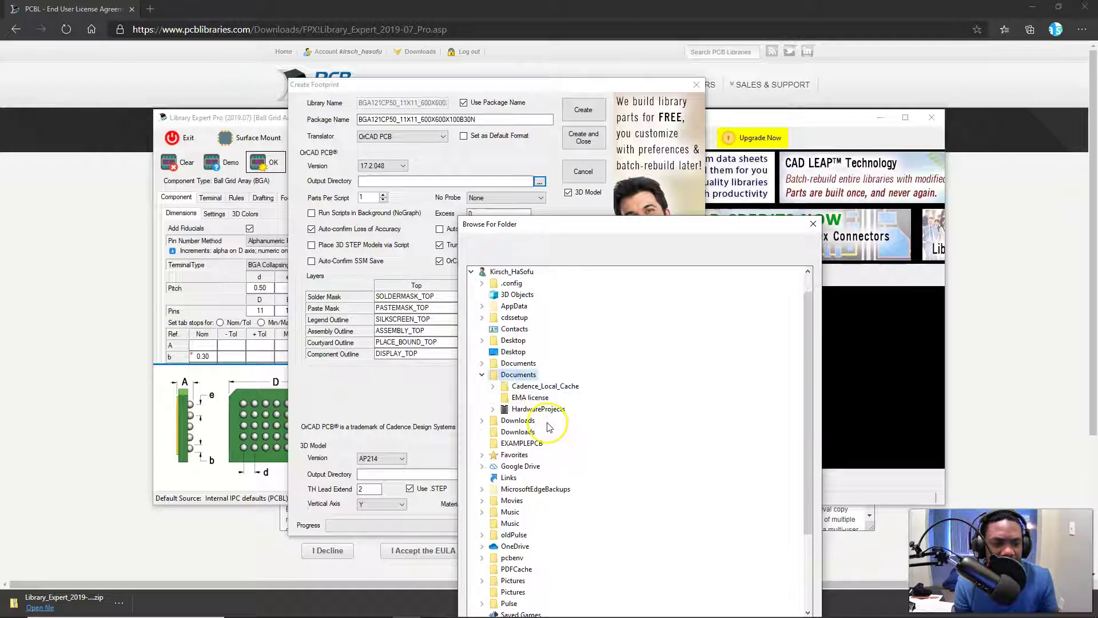
left_click(493, 409)
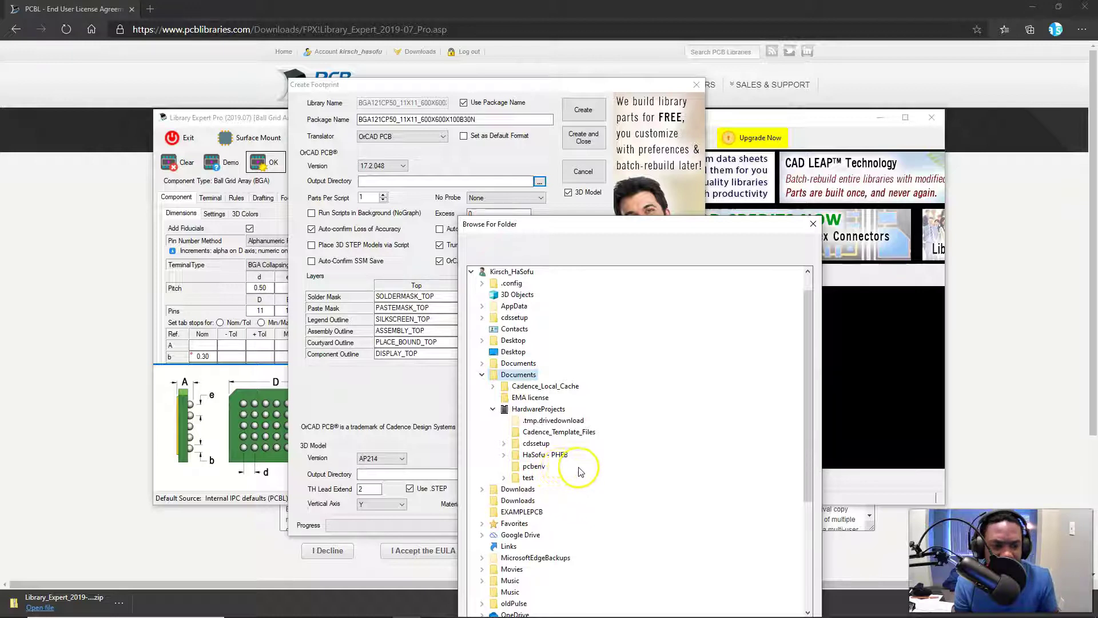
left_click(503, 454)
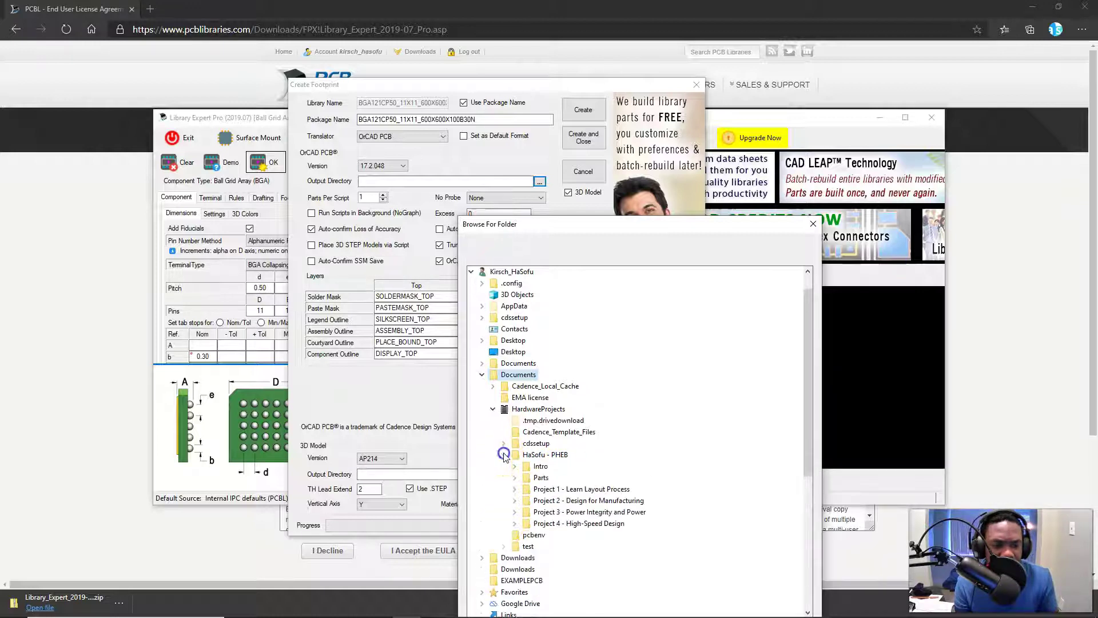
left_click(515, 478)
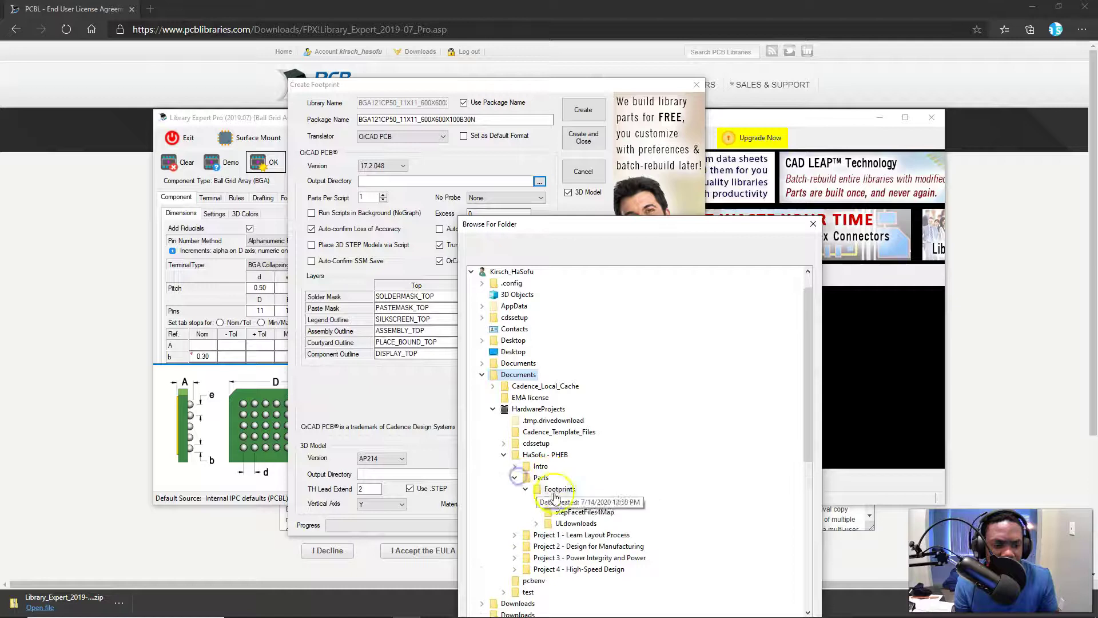
left_click(526, 489)
left_click(565, 493)
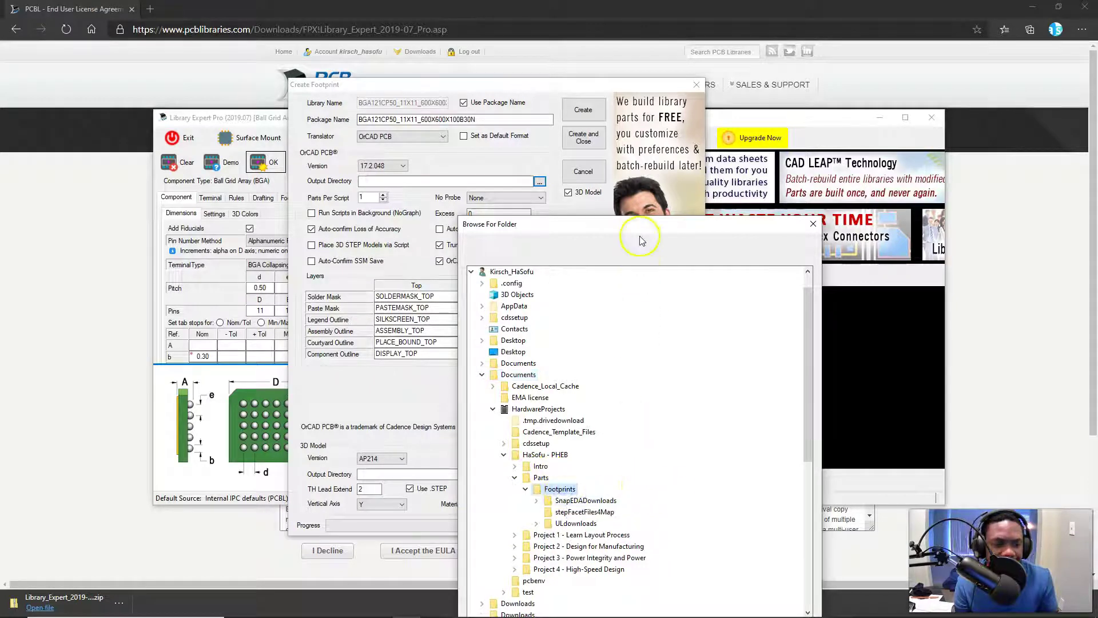
Make a new folder named PCBLibraryEP inside Footprints and use it as the OrCAD output directory
left_click_drag(636, 226, 567, 84)
left_click(428, 489)
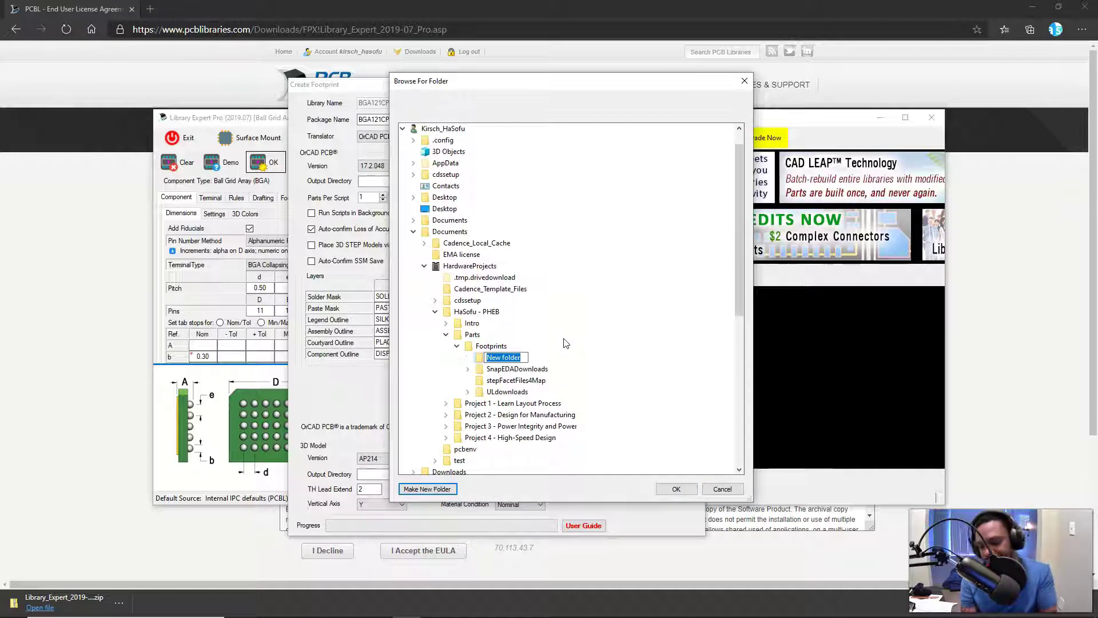
type("PCBLibrar")
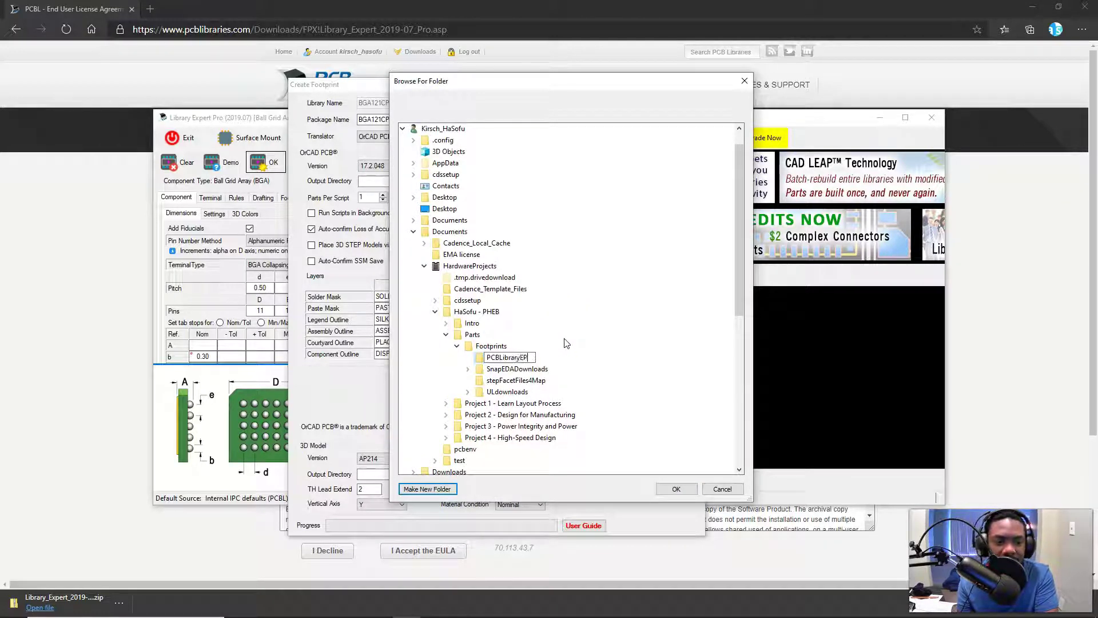
type("yEP")
key("Return")
left_click(511, 361)
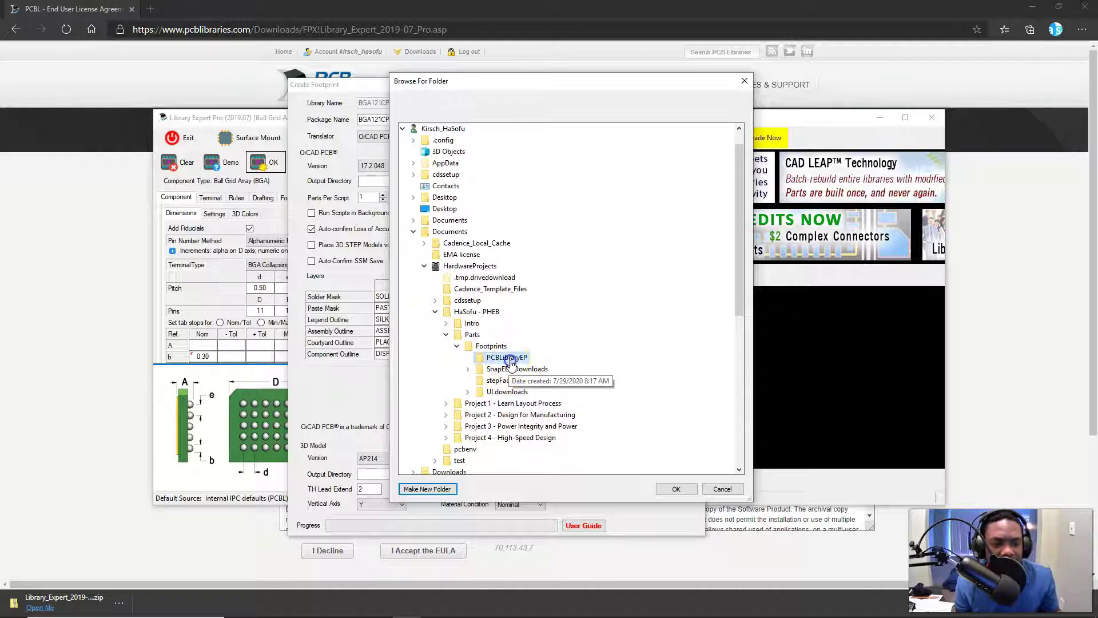
left_click(673, 488)
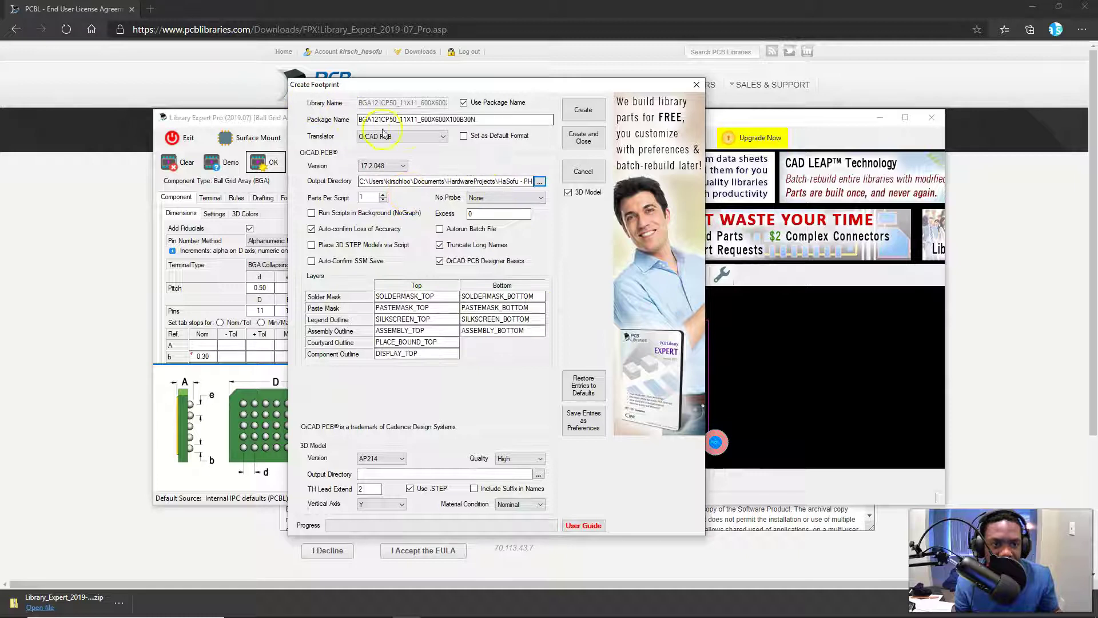
Enable Auto-Confirm SSM Save and keep the 3D model version at AP214
left_click(441, 119)
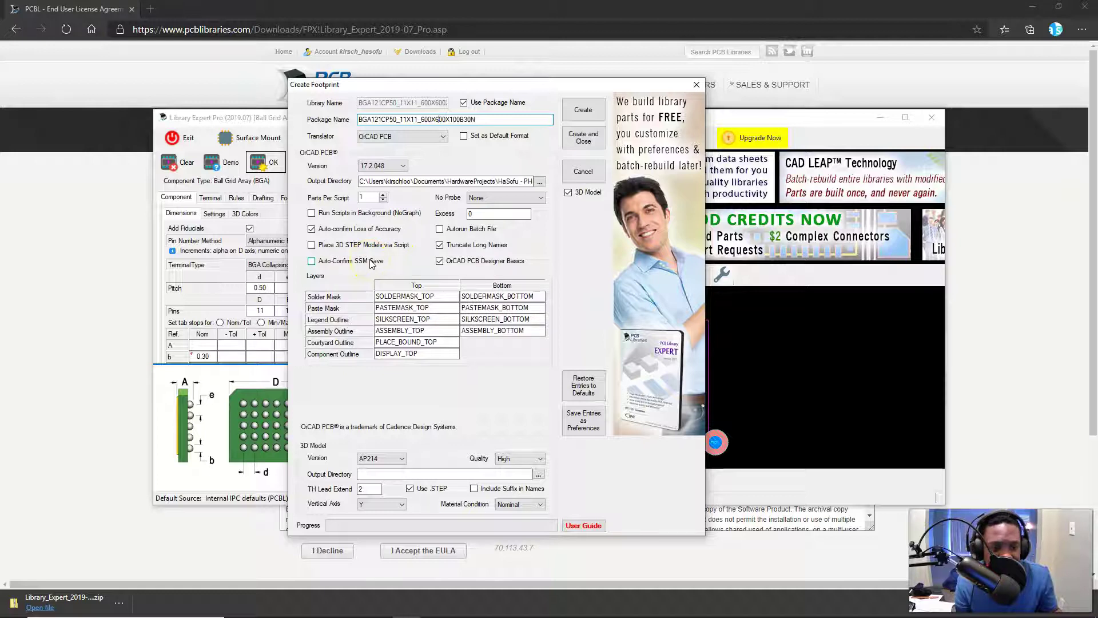
left_click(371, 263)
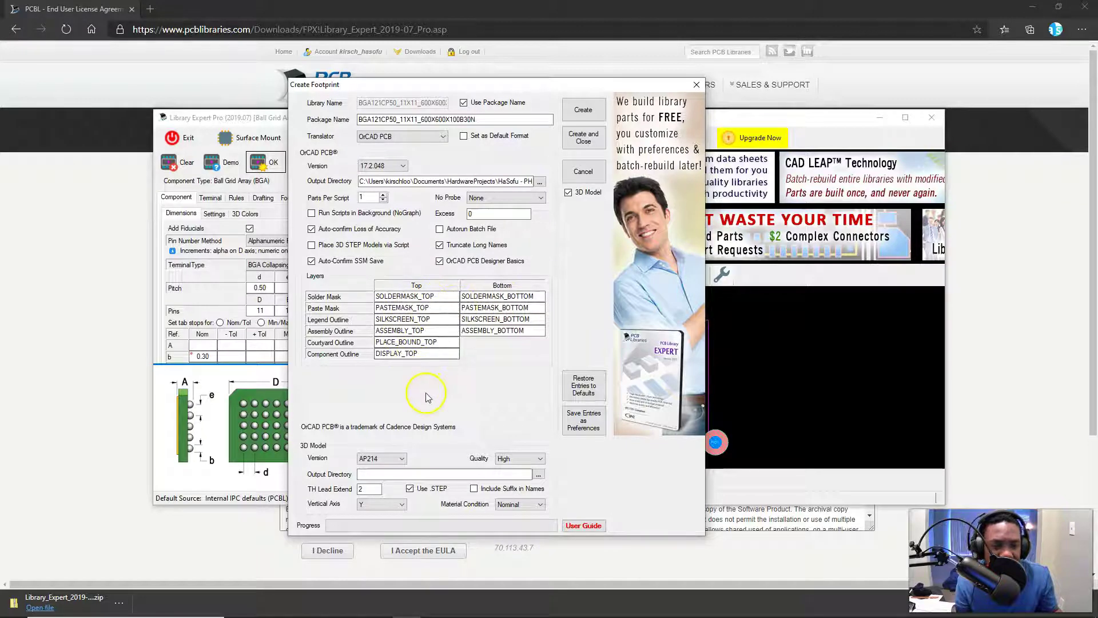
left_click(403, 459)
left_click(395, 476)
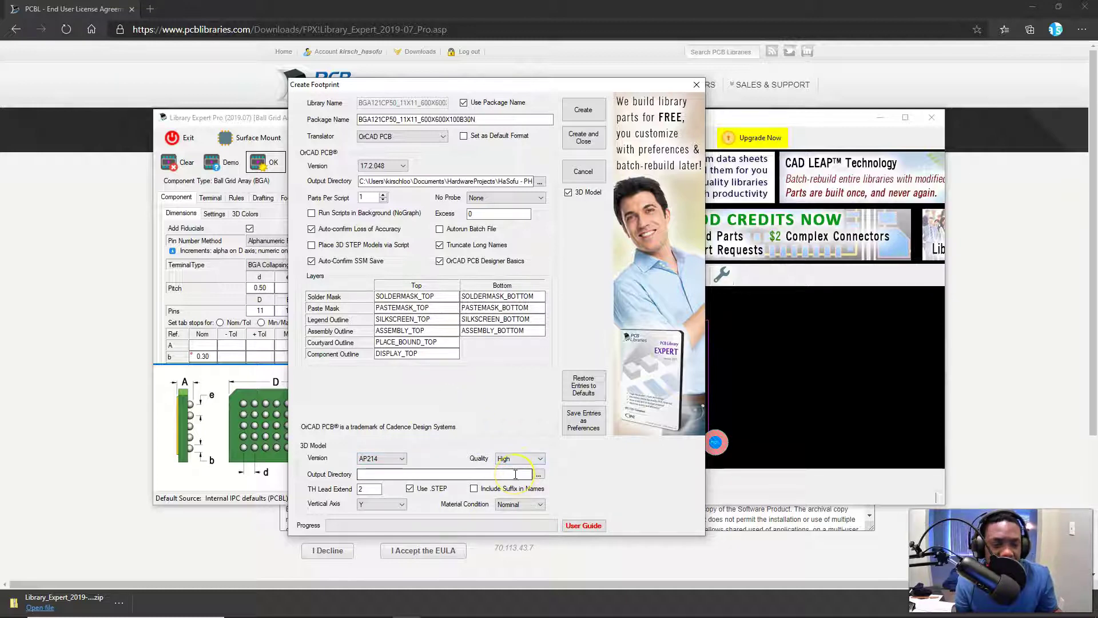
Set the 3D model output directory to the PCBLibraryEP folder under HardwareProjects, HaSofu - PHEB, Parts, Footprints
left_click(539, 474)
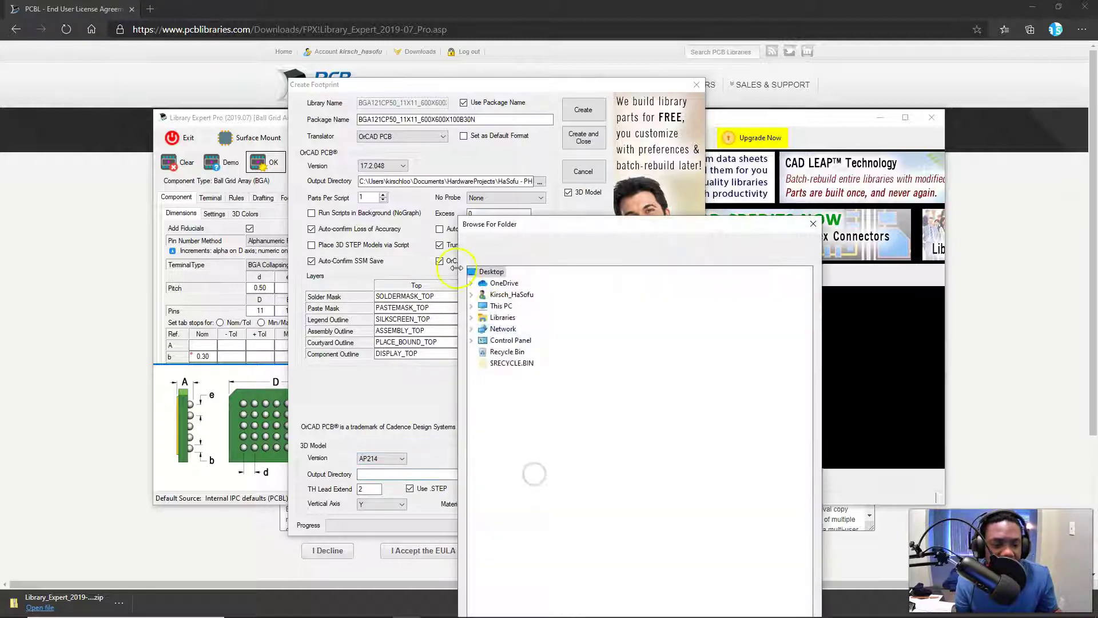
left_click(471, 317)
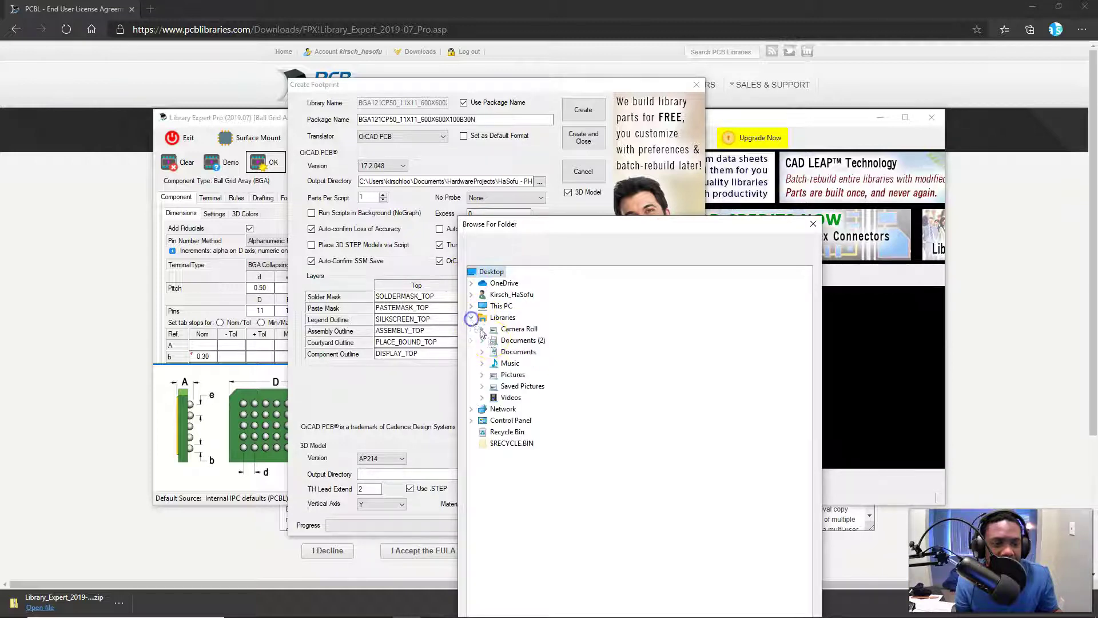
left_click(482, 341)
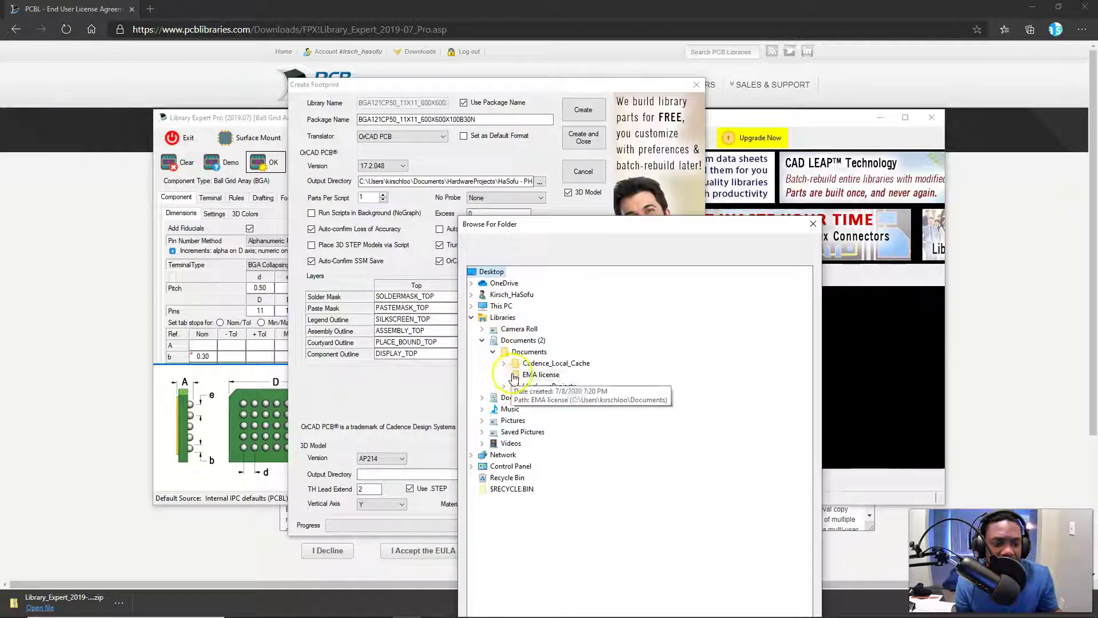
left_click(527, 387)
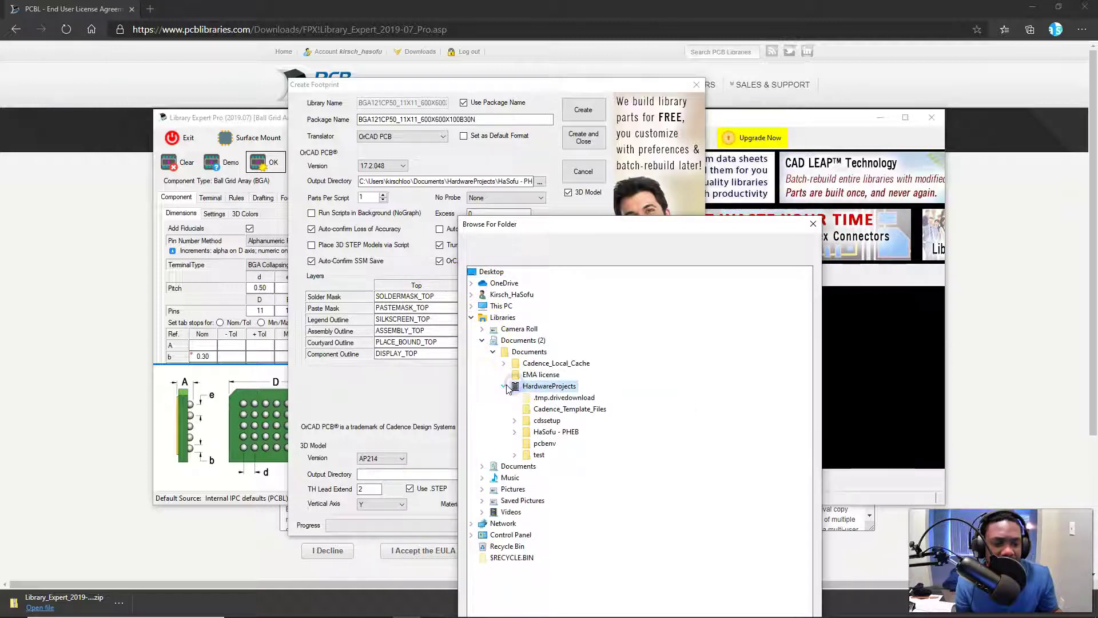
left_click(540, 437)
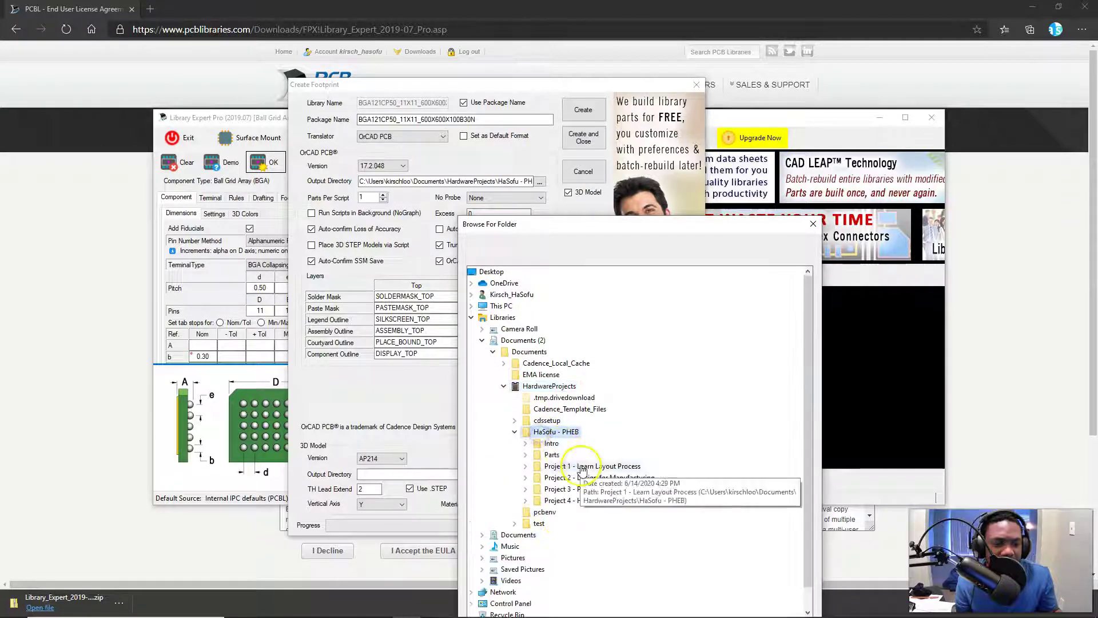
left_click(552, 454)
left_click(573, 467)
left_click(590, 476)
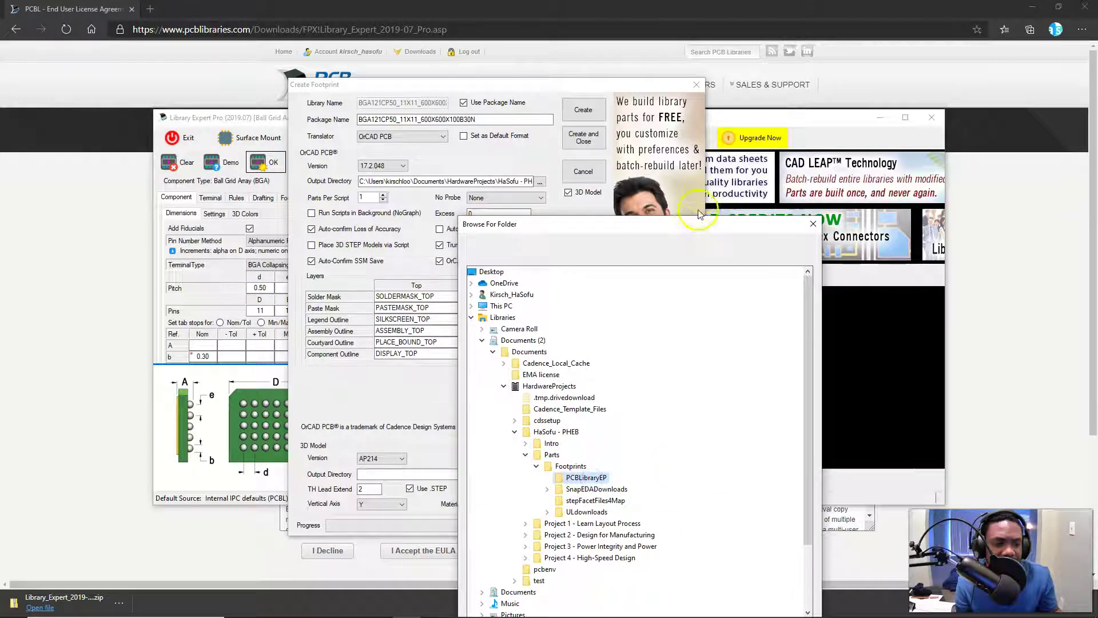
left_click_drag(699, 216, 577, 69)
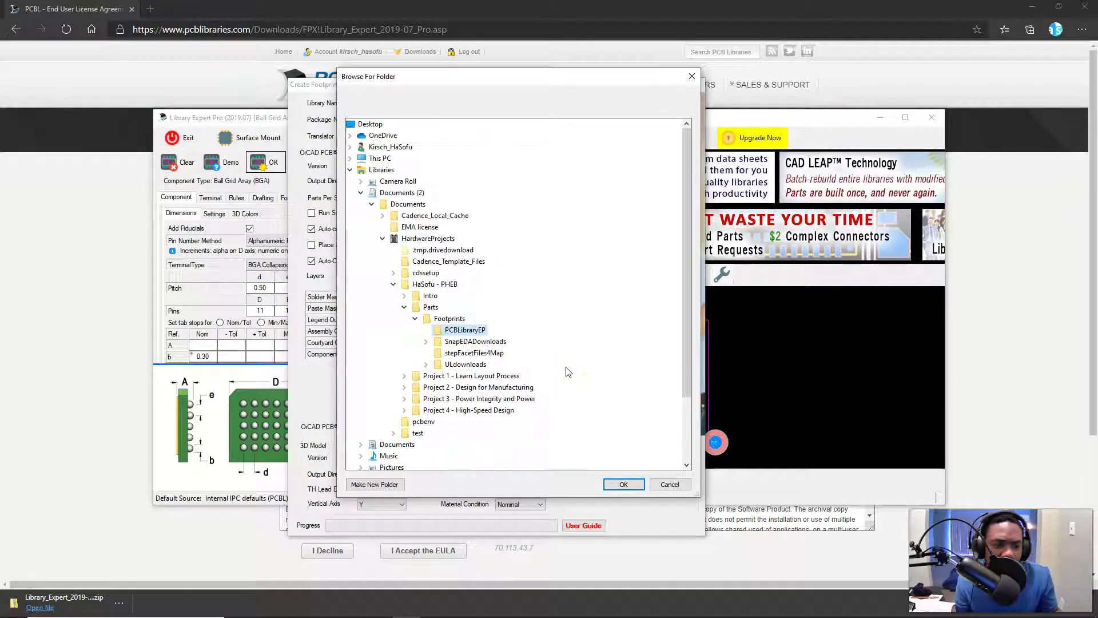
left_click(430, 307)
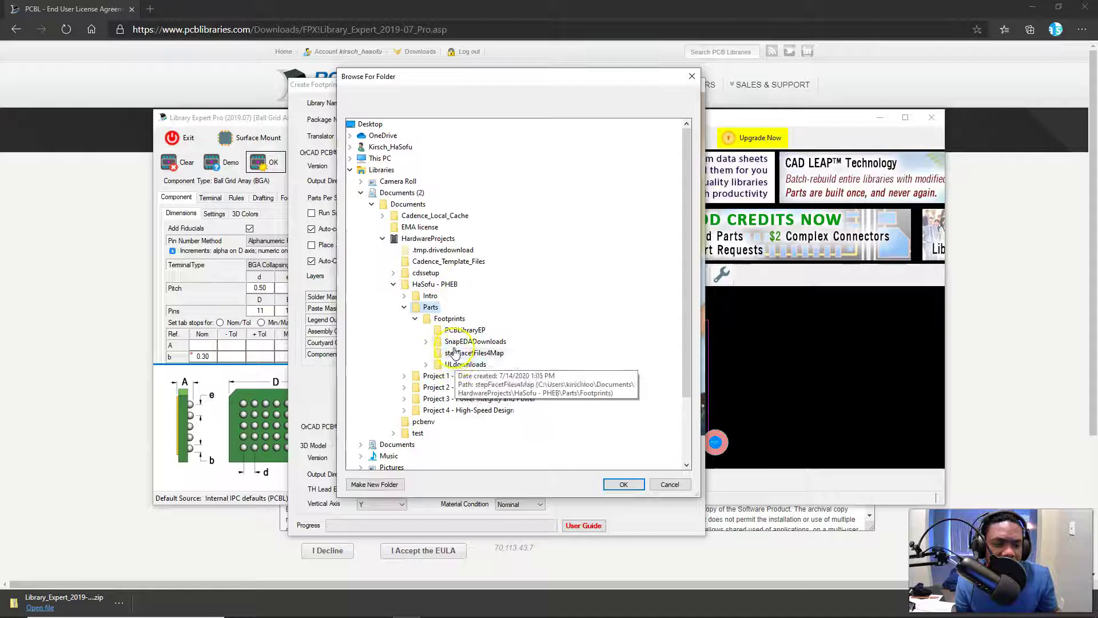
left_click(458, 331)
left_click(623, 485)
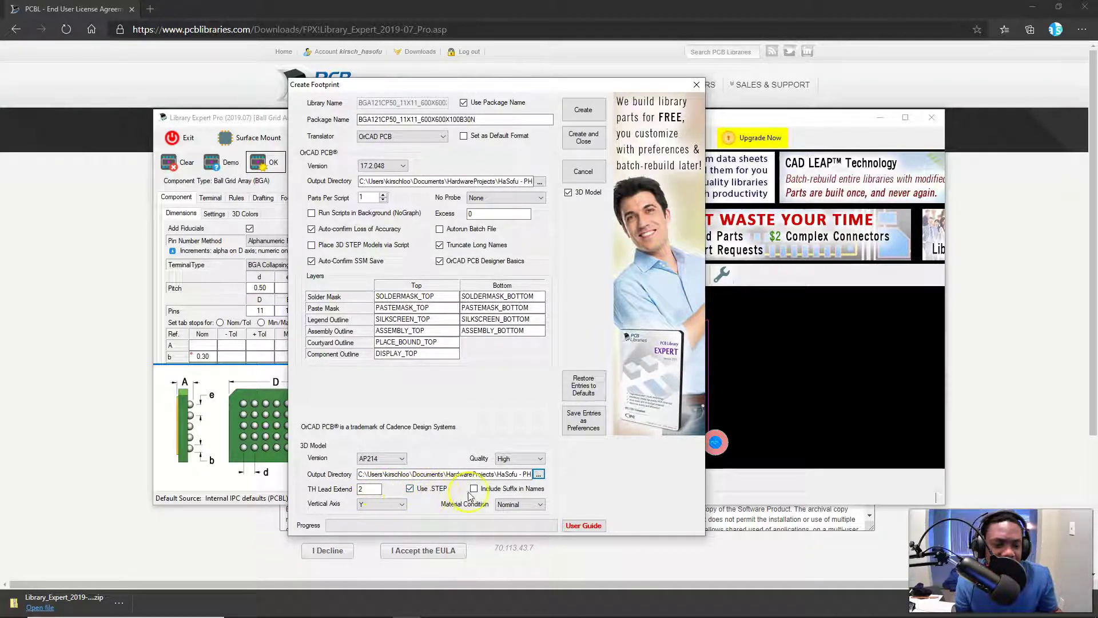
Set the 3D model's vertical axis to Z and keep the material condition at Nominal
left_click(401, 506)
left_click(391, 523)
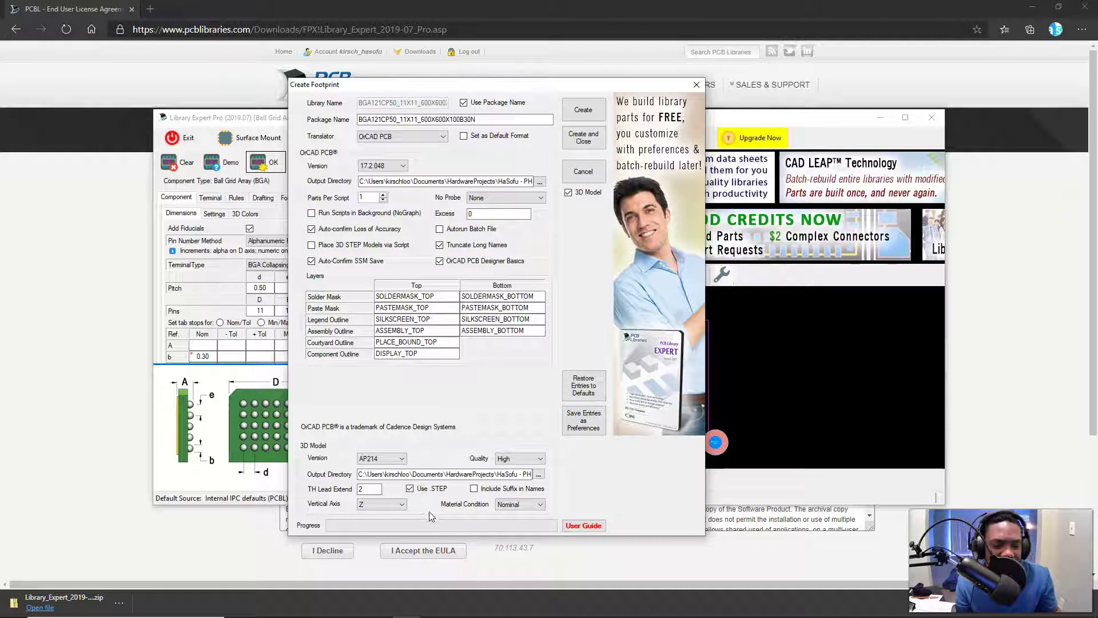
left_click(506, 510)
left_click(515, 516)
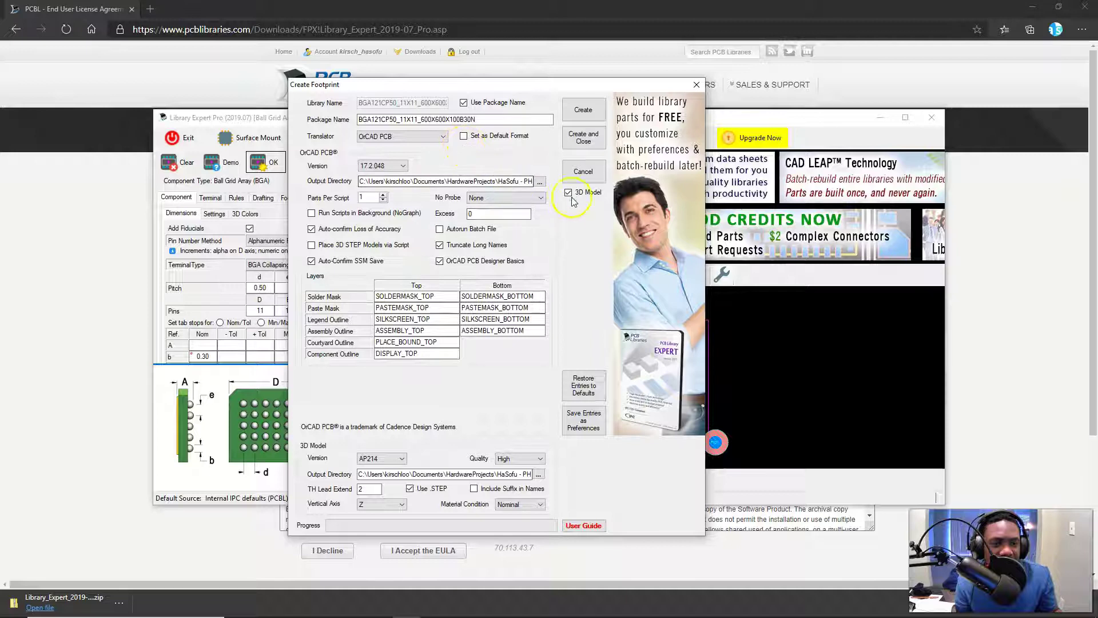
Make OrCAD PCB the default format and save the current entries as preferences
left_click(464, 139)
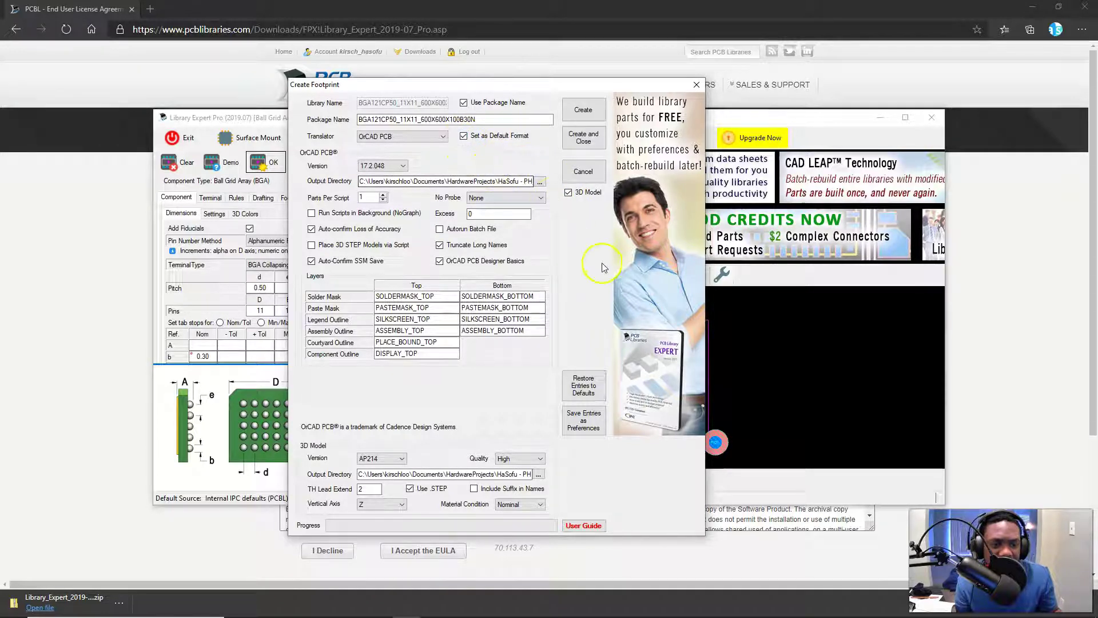
left_click(584, 420)
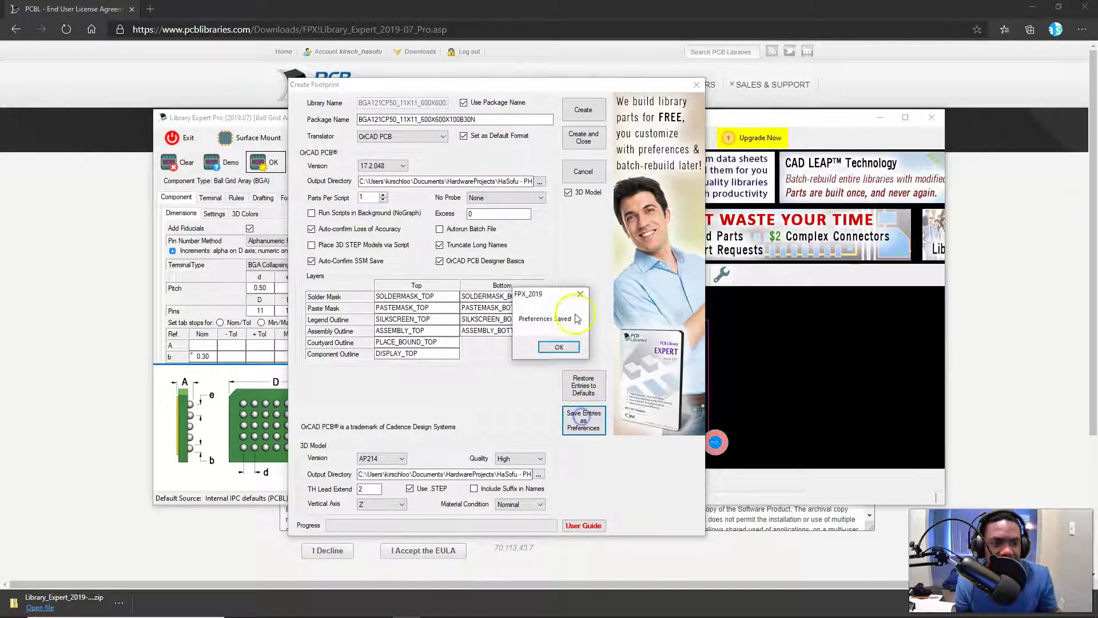
left_click(553, 348)
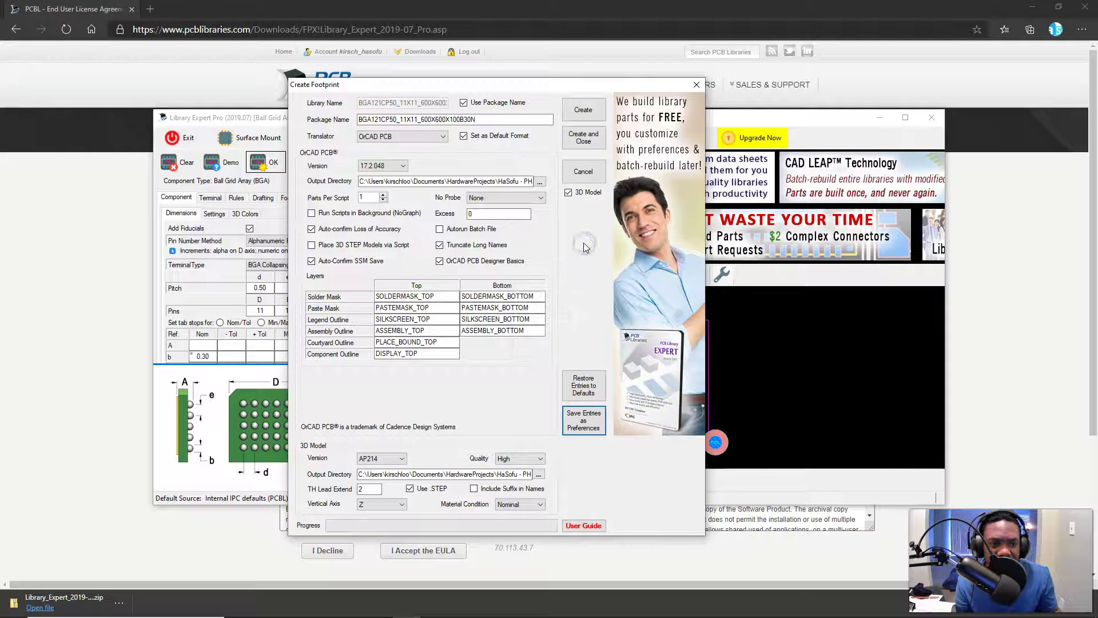
Create the BGA footprint and its 3D model while keeping the Create Footprint dialog open
left_click(578, 148)
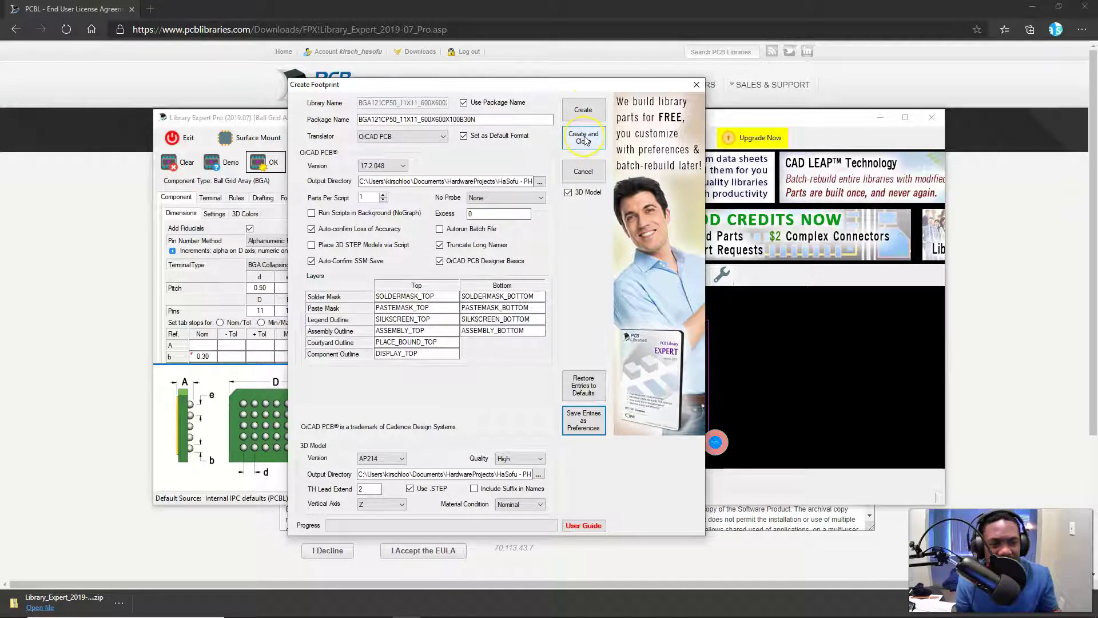
left_click(584, 110)
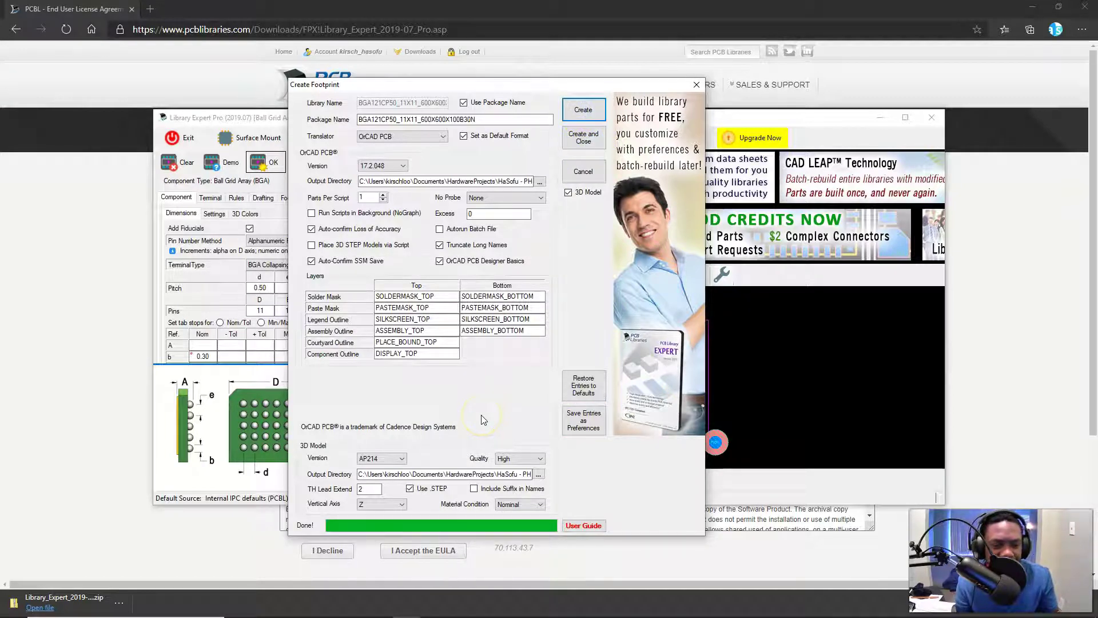
Open the user guide on output to OrCAD PCB and skim its preparation instructions
left_click(584, 525)
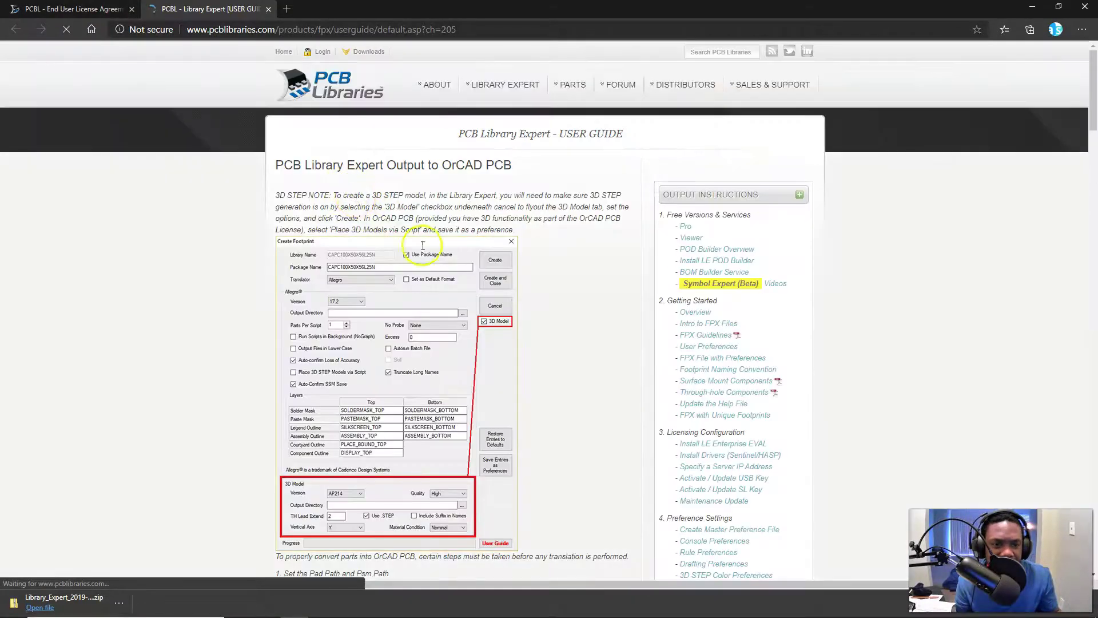
scroll(504, 341, "down", 1)
scroll(504, 341, "down", 10)
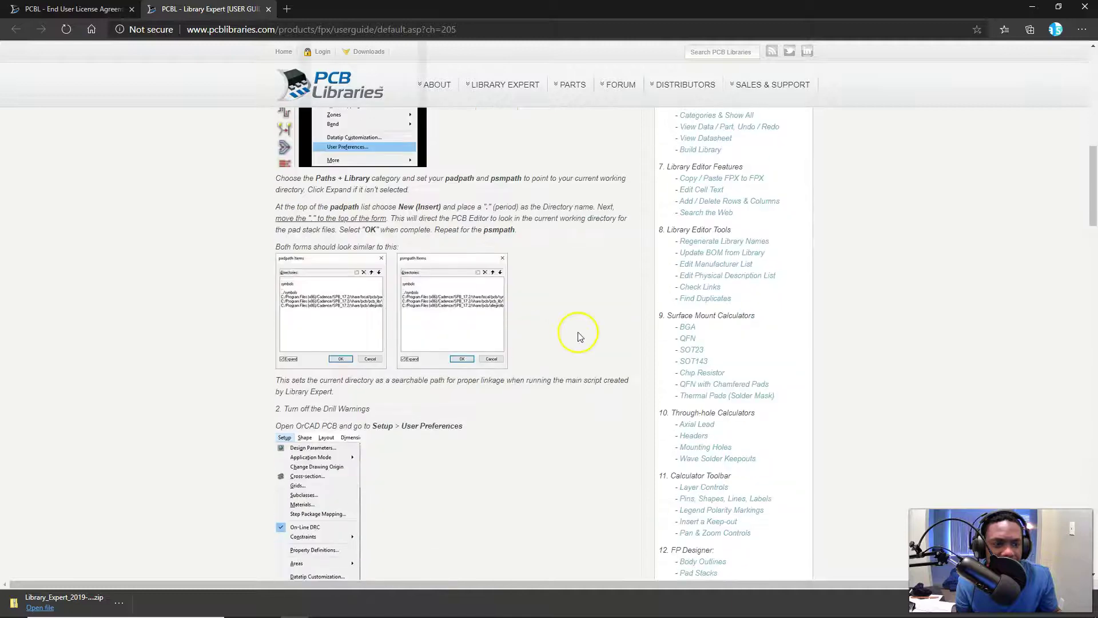
scroll(577, 335, "up", 5)
scroll(577, 335, "up", 3)
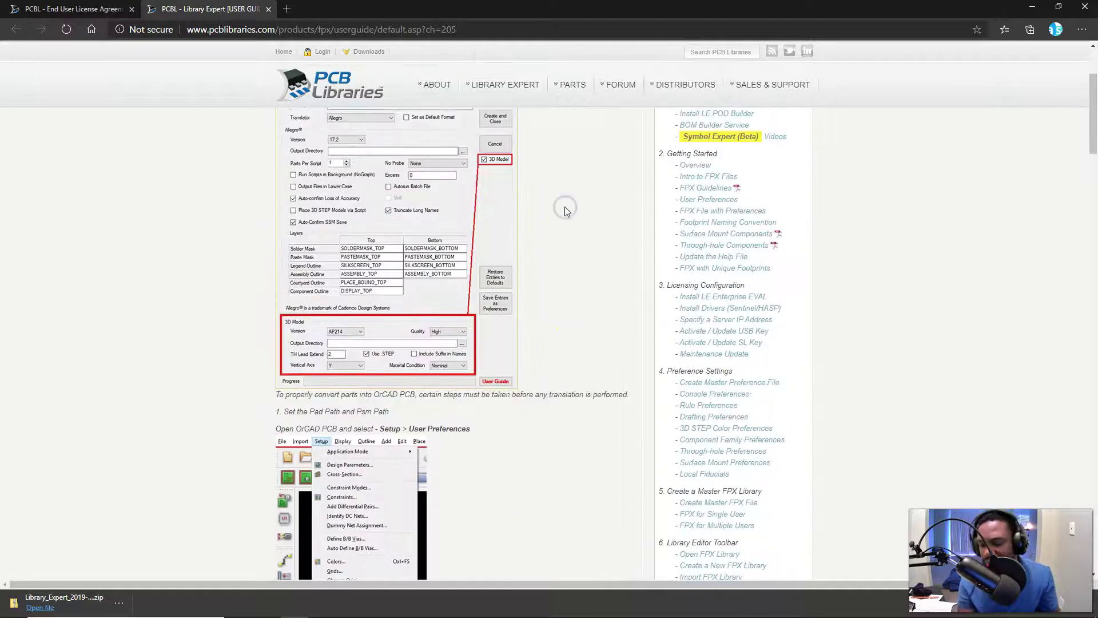
Search the user guide page for "orcad" and go through the matches to the Import to OrCAD PCB section
key("ctrl+f")
type("orcad")
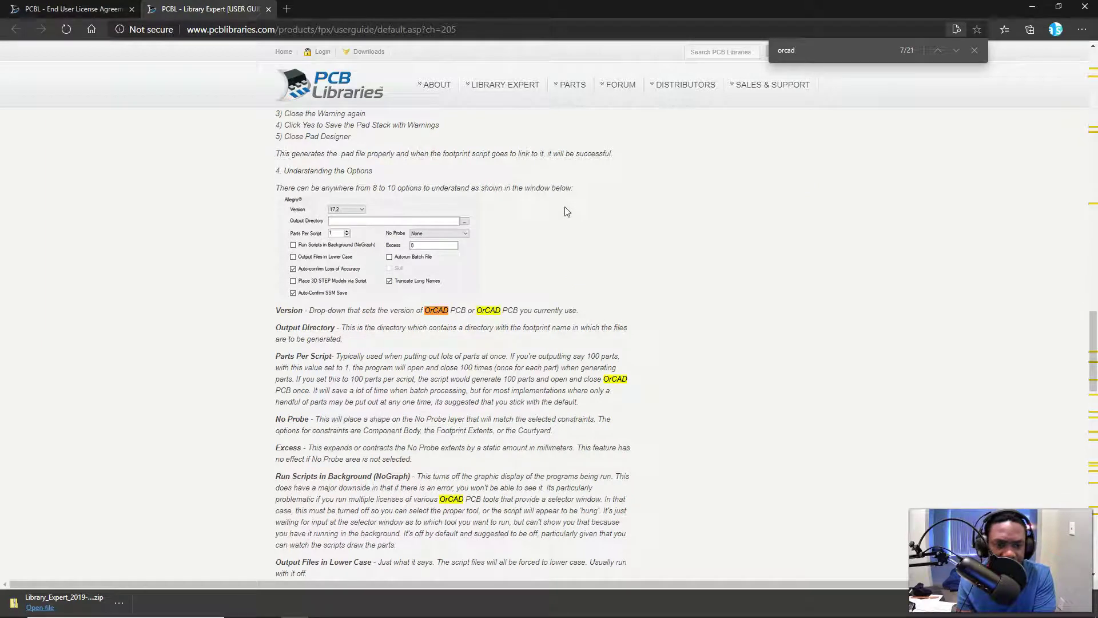
key("Return")
key("Return")
key("Return")
key("Return")
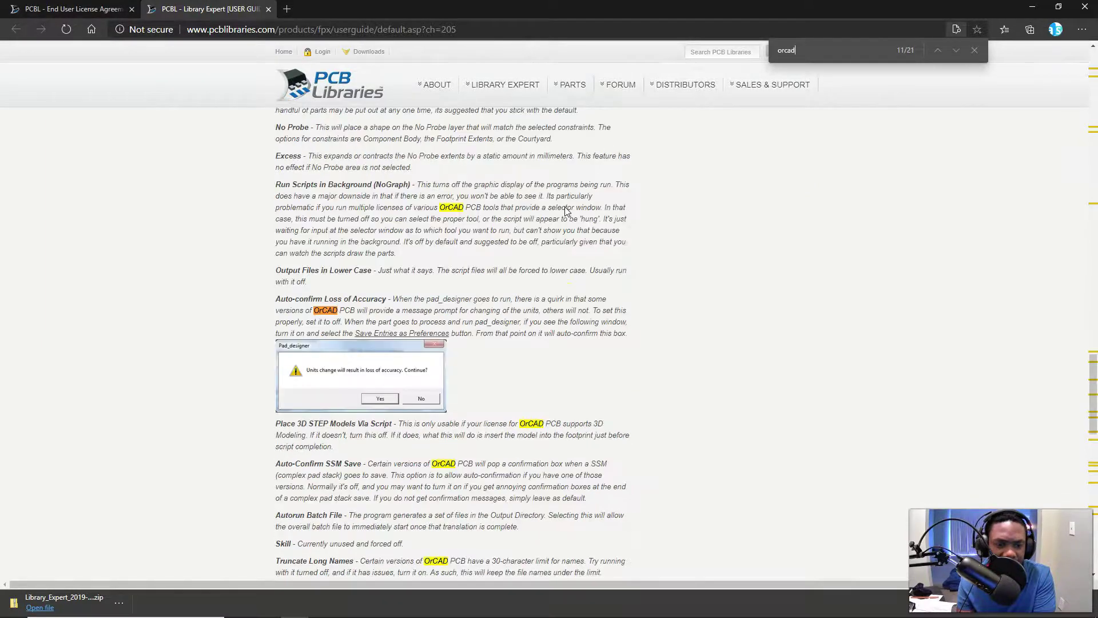
key("Return")
key("Return")
key("Return")
key("Return")
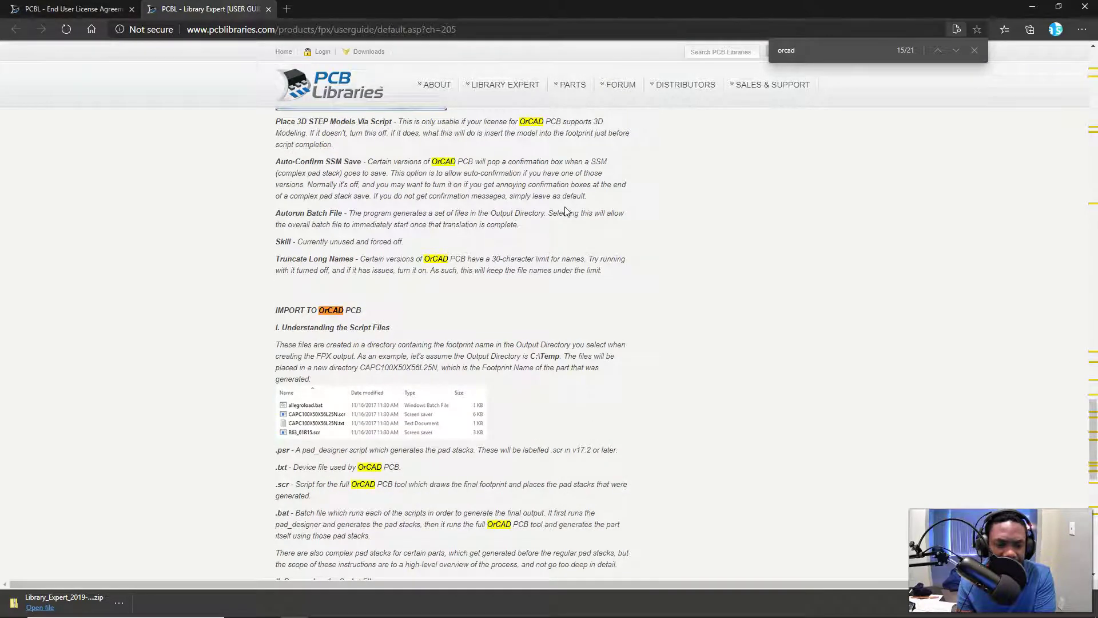
Read the script file processing and troubleshooting sections of the guide, then close the page search
scroll(401, 320, "down", 4)
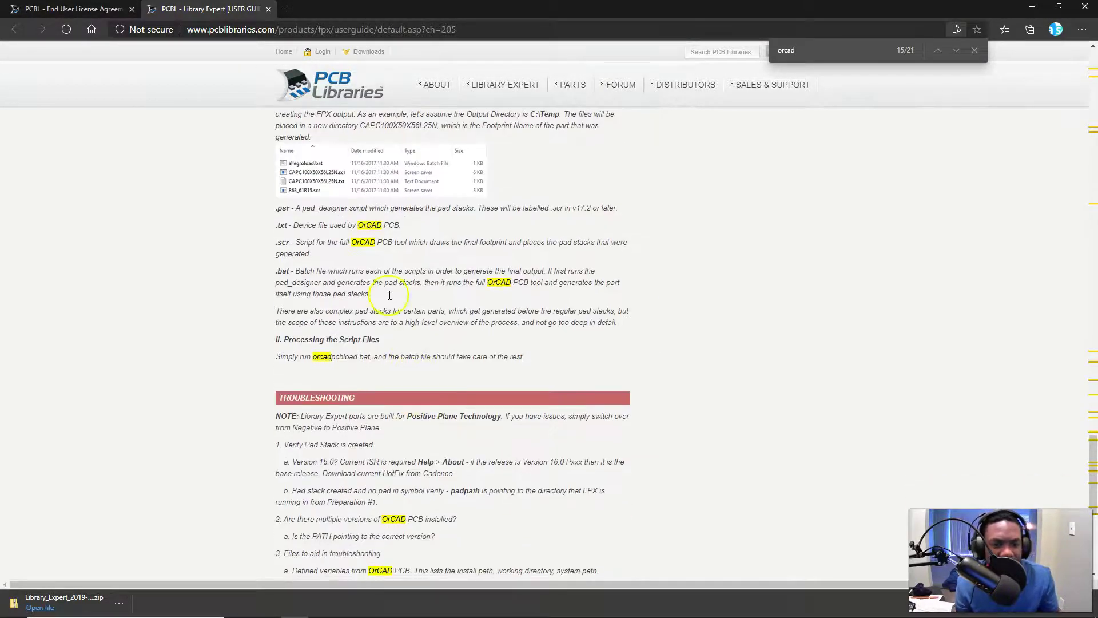
scroll(393, 298, "down", 3)
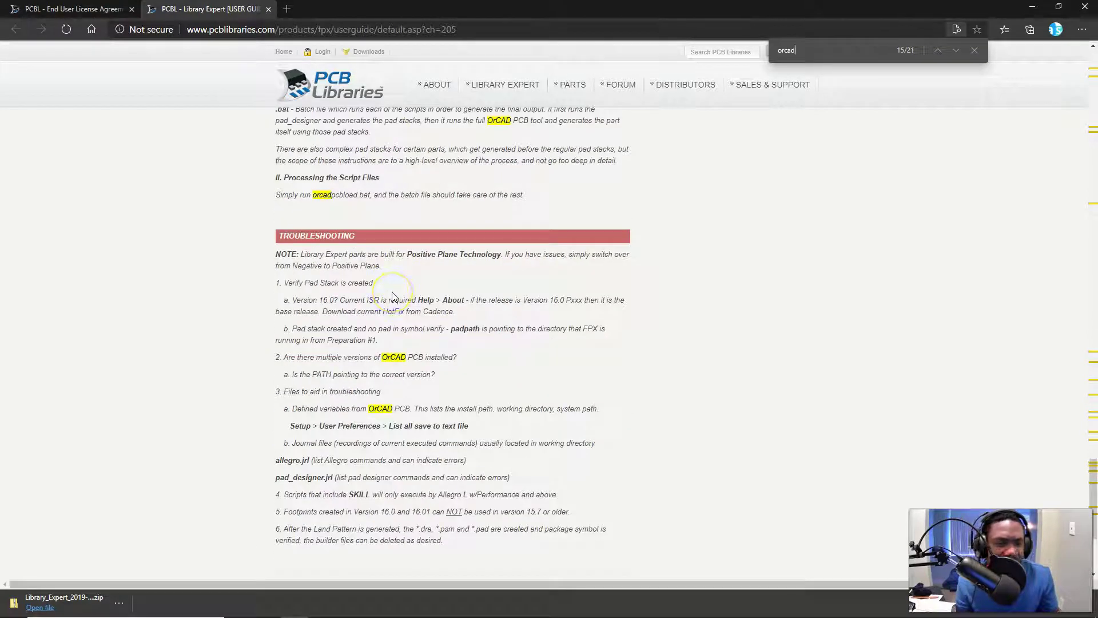
scroll(392, 298, "down", 2)
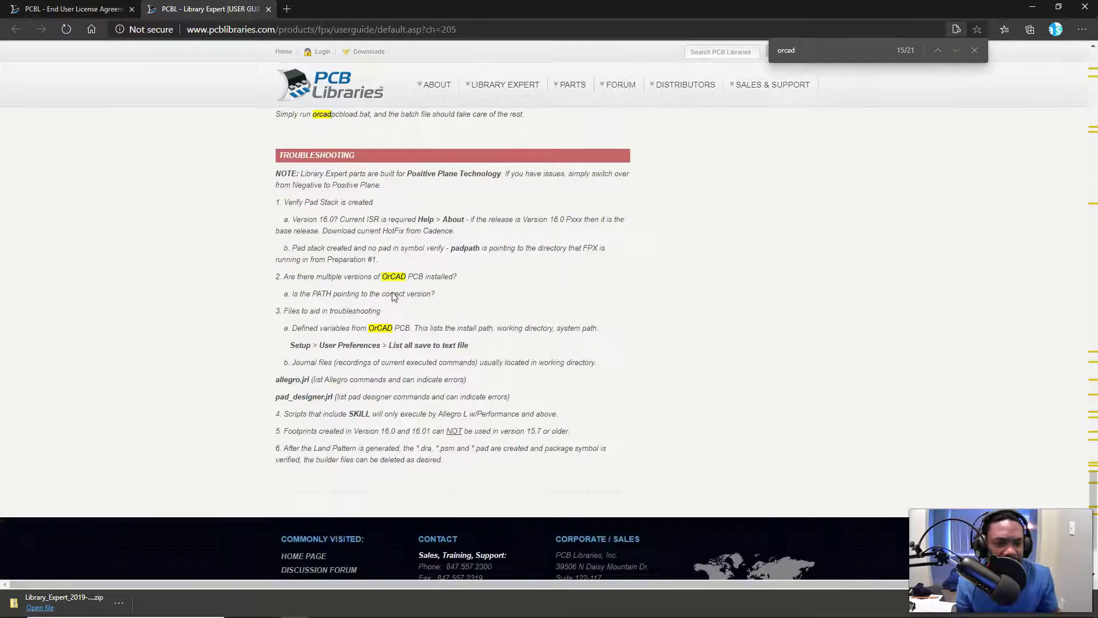
left_click(459, 404)
left_click(975, 50)
left_click(424, 319)
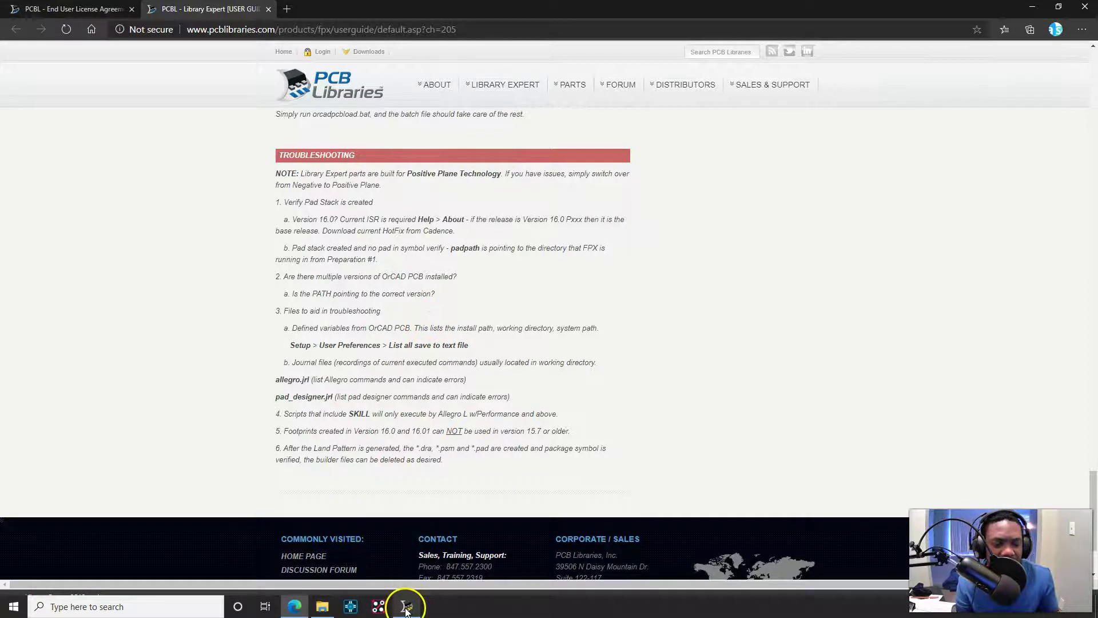
Switch to File Explorer, open PCBLibraryEP under HardwareProjects, HaSofu - PHEB, Parts, Footprints, and select the exported BGA STEP file
left_click(407, 608)
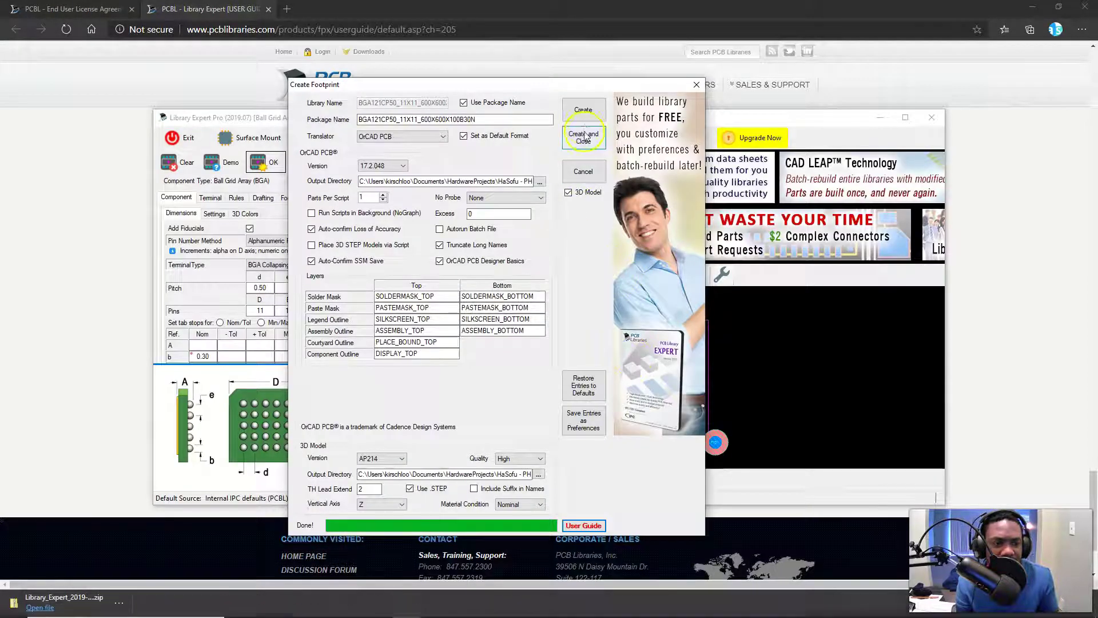
mouse_move(377, 609)
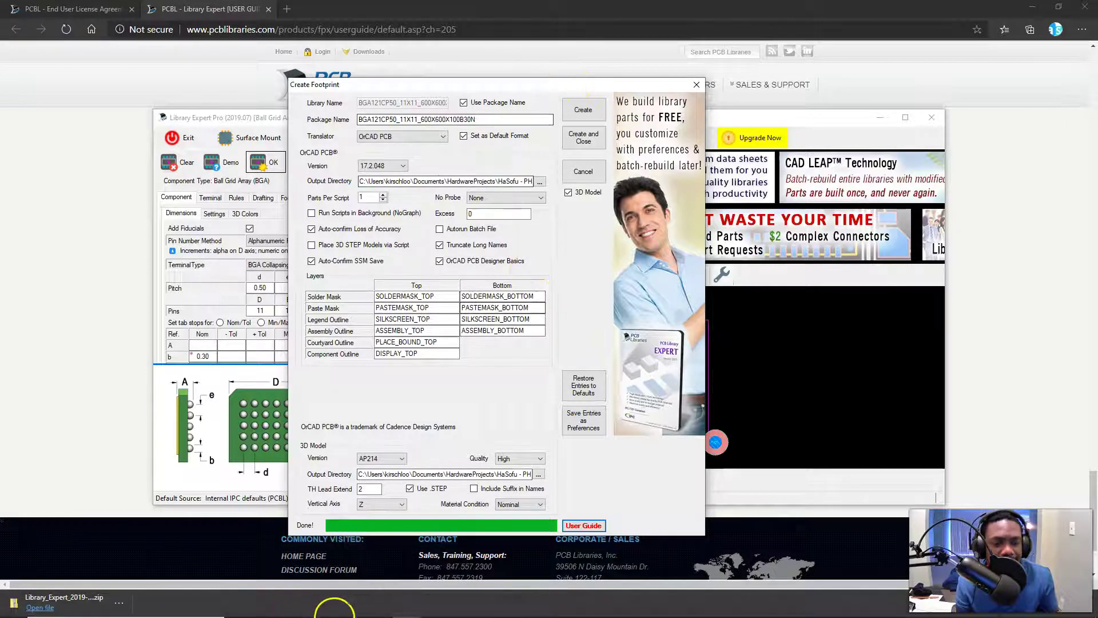
left_click(322, 610)
left_click(388, 299)
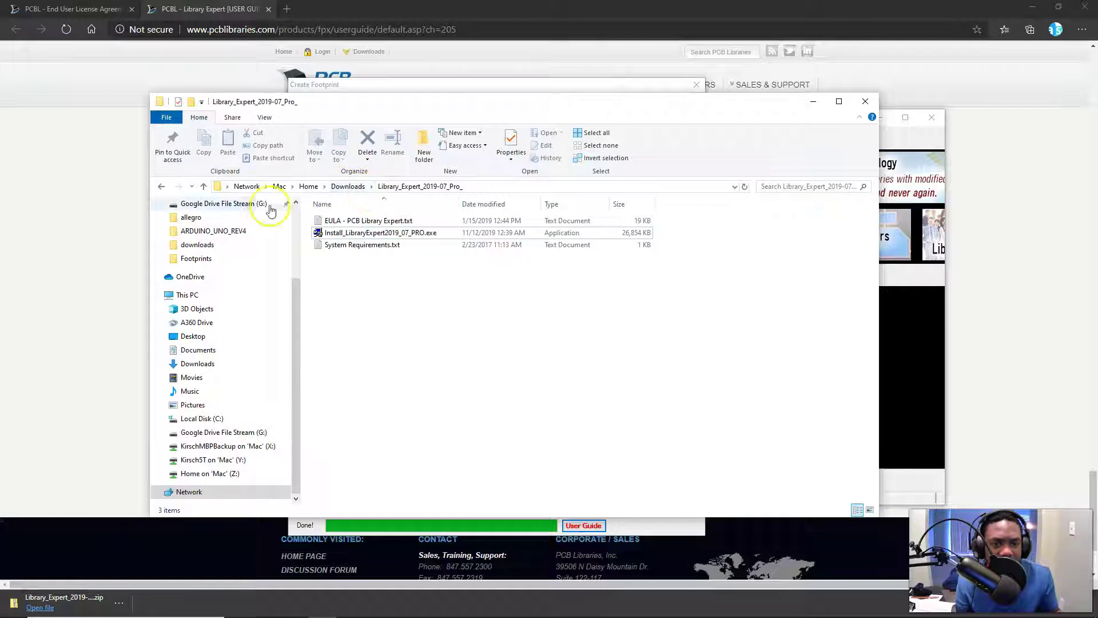
scroll(238, 275, "up", 3)
left_click(219, 229)
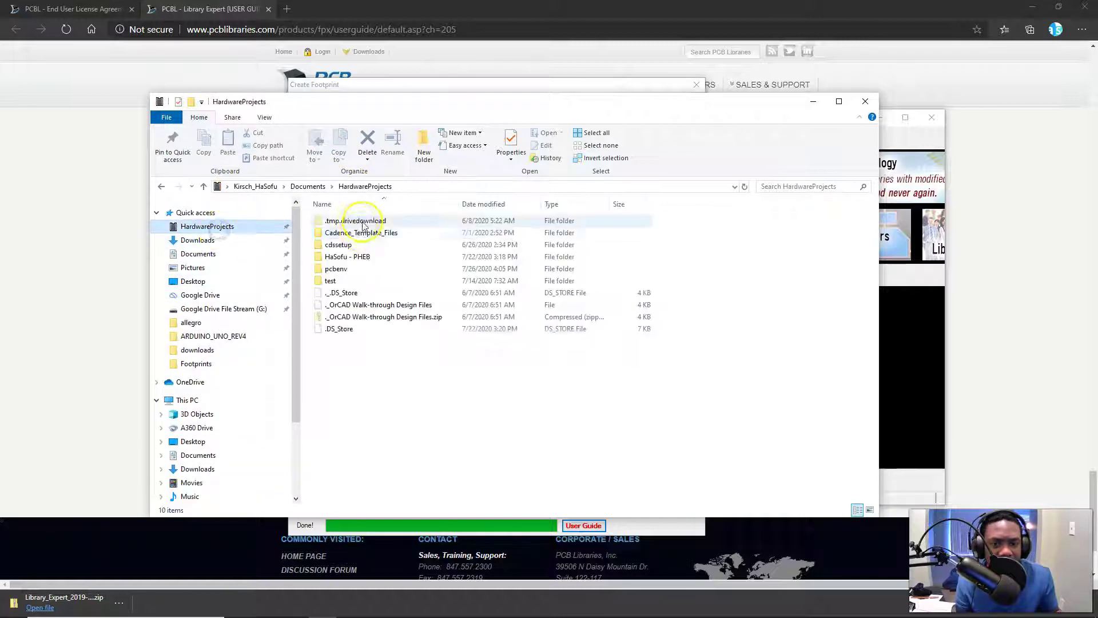
double_click(367, 253)
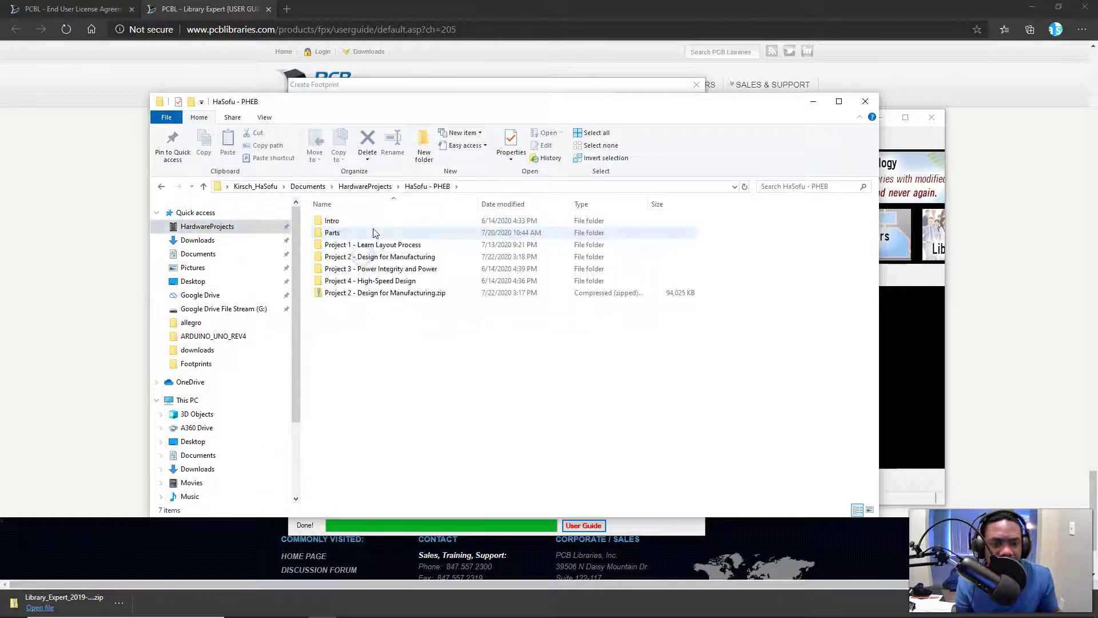
double_click(372, 226)
double_click(372, 219)
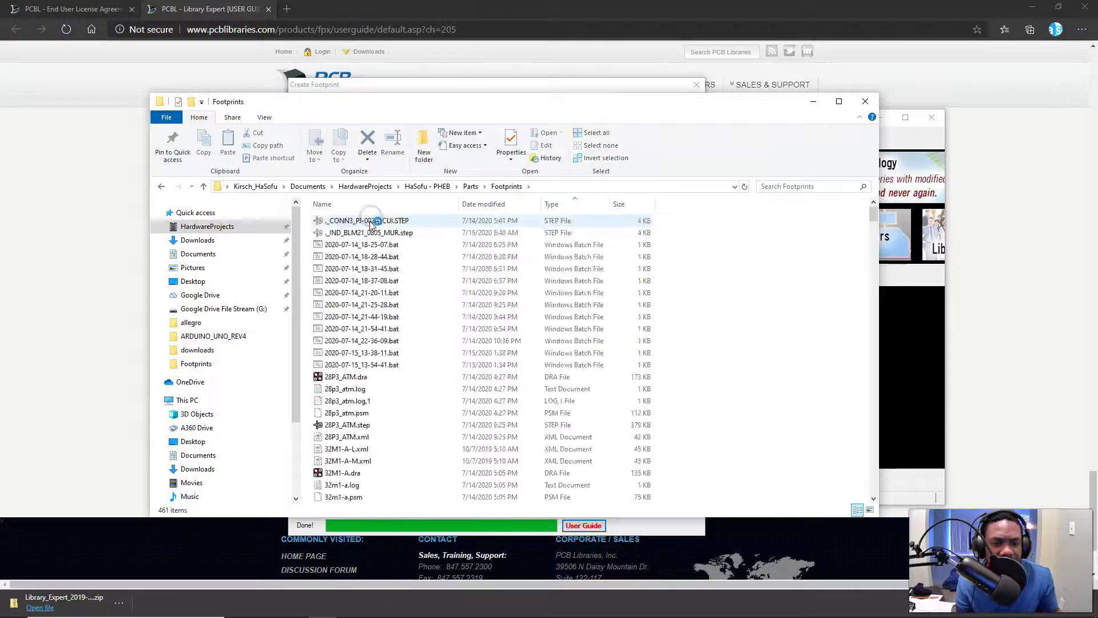
double_click(378, 220)
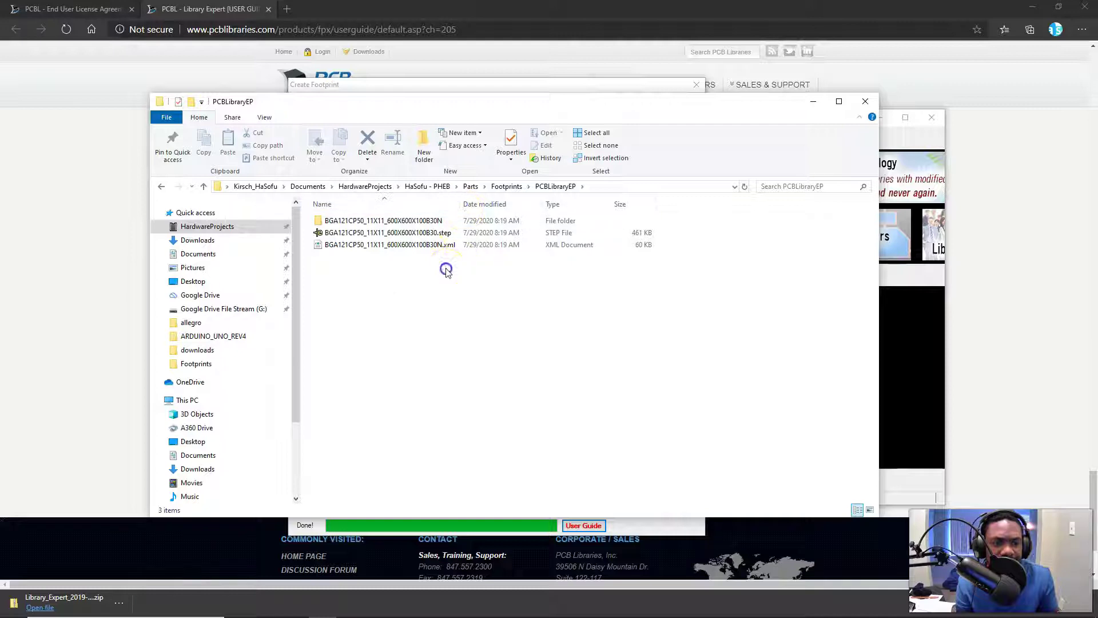
left_click(412, 233)
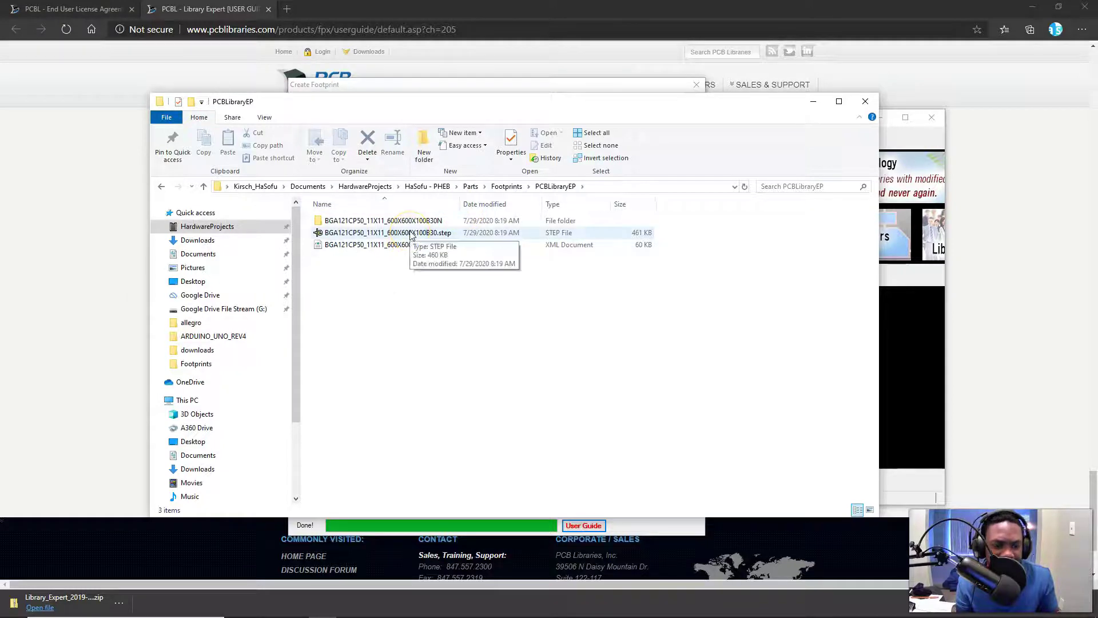
left_click(412, 233)
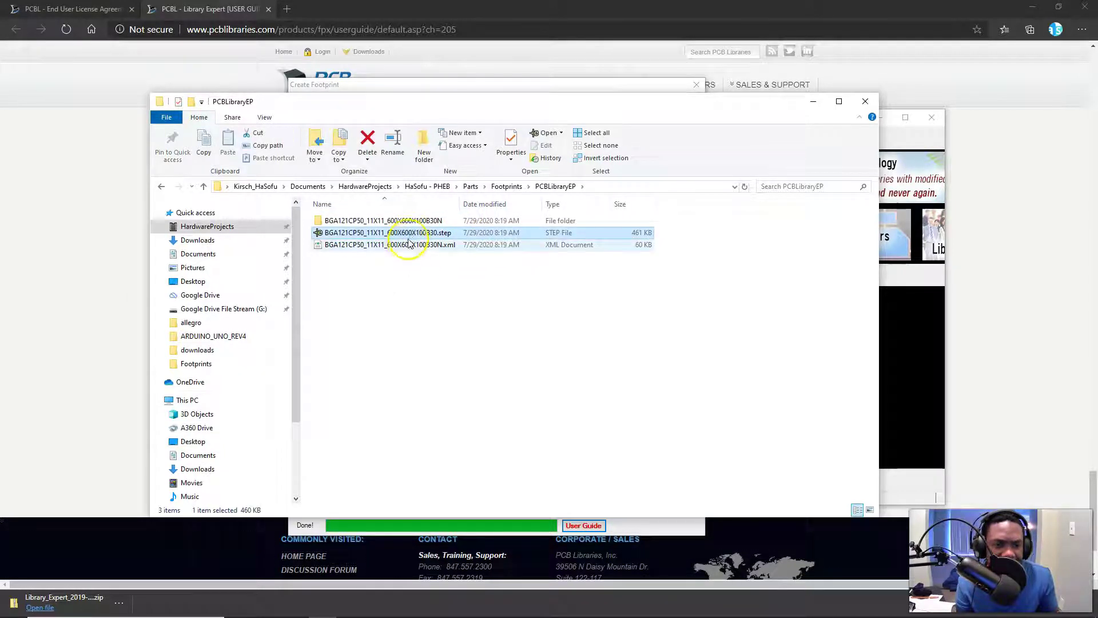
right_click(412, 234)
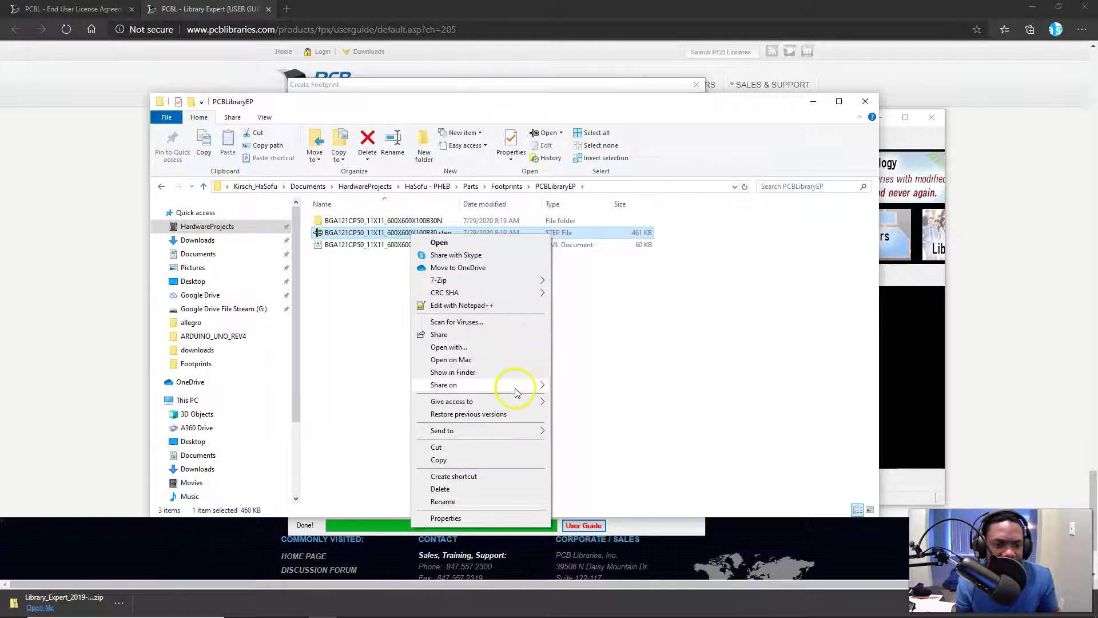
left_click(506, 349)
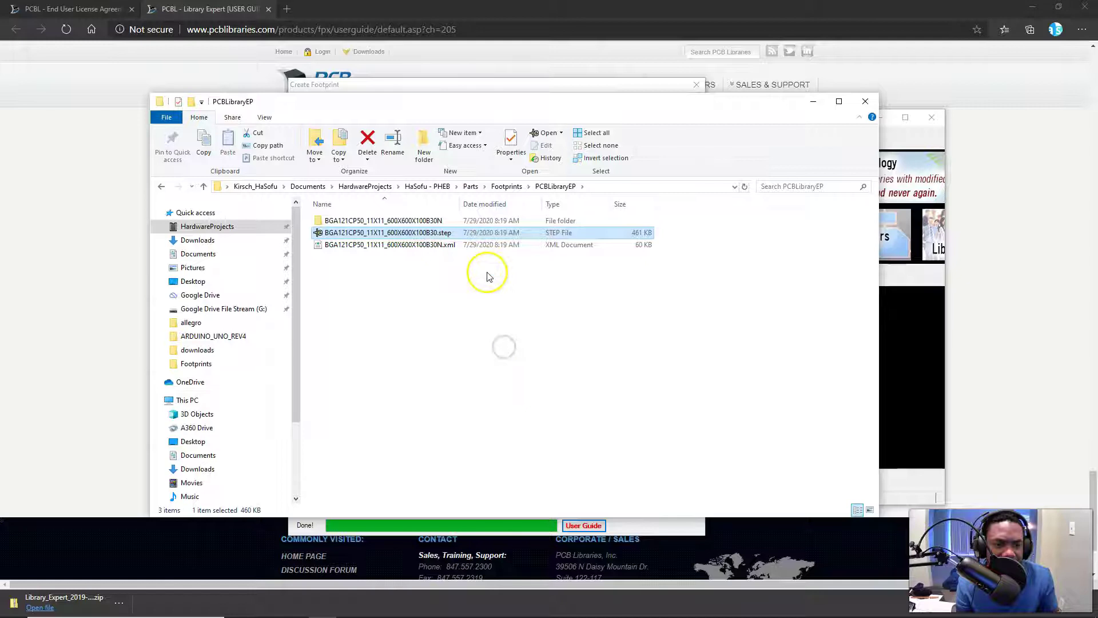
left_click(559, 362)
Open the BGA121CP50_11X11_600X600X100B30N folder and run the orcadpcbload.bat batch file
double_click(369, 221)
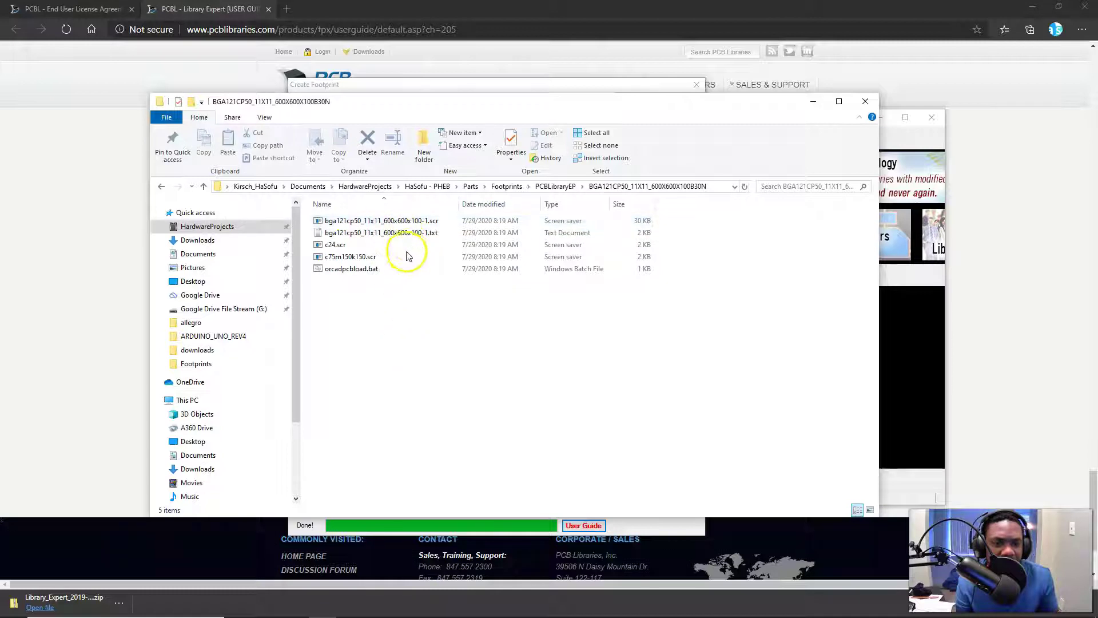
left_click(363, 269)
double_click(363, 270)
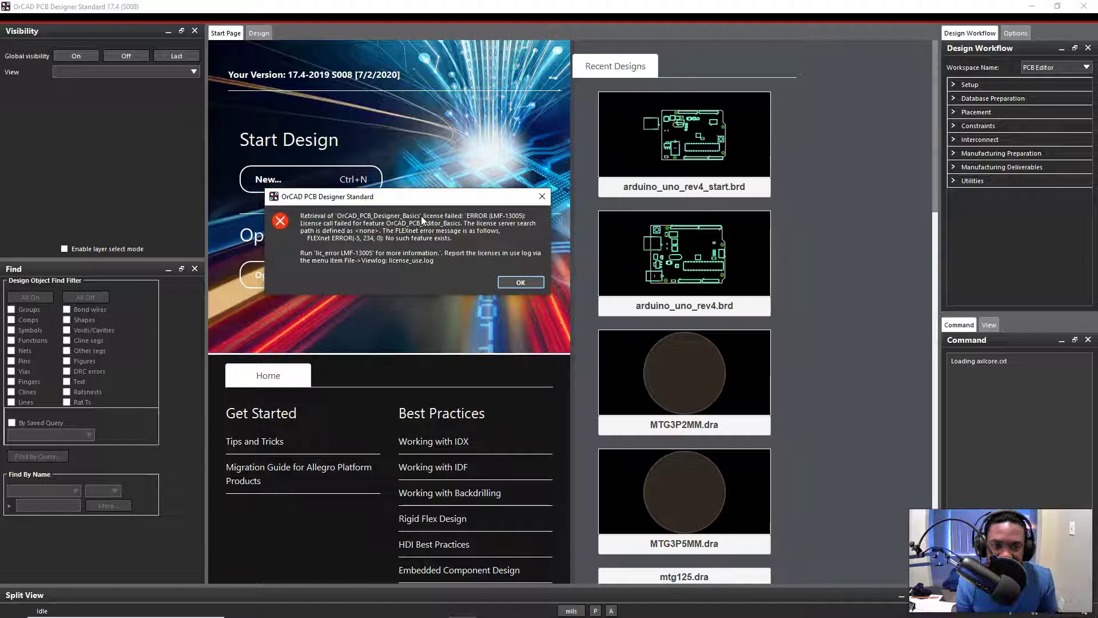
Dismiss the license error, choose OrCAD PCB Designer Professional w/PSpice, and accept the accuracy and unit change notice with Do not show again
left_click(518, 281)
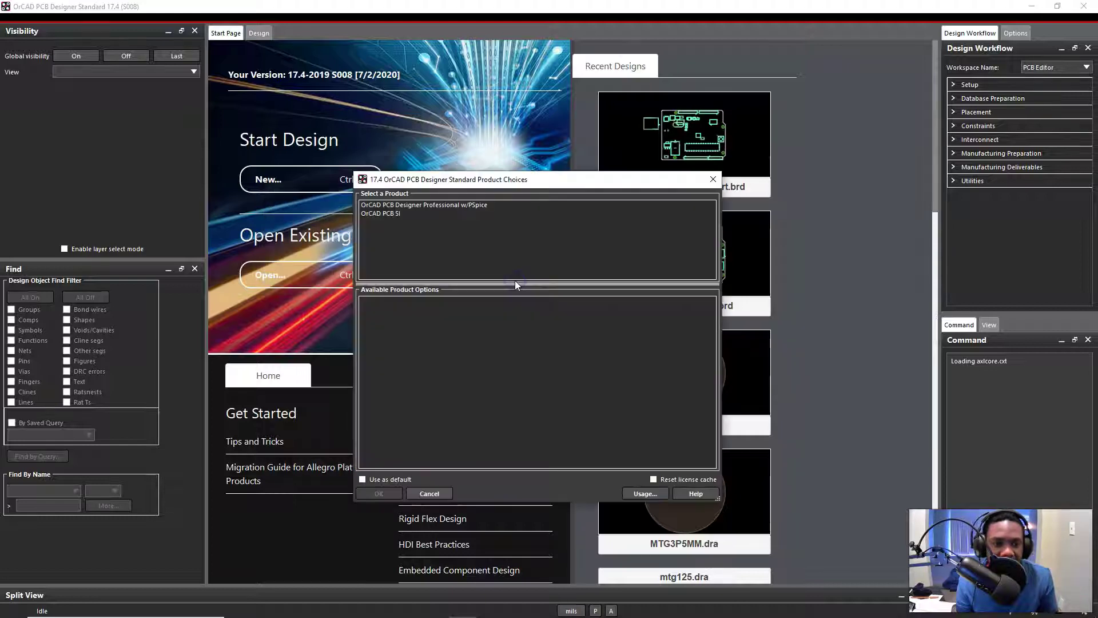
double_click(486, 204)
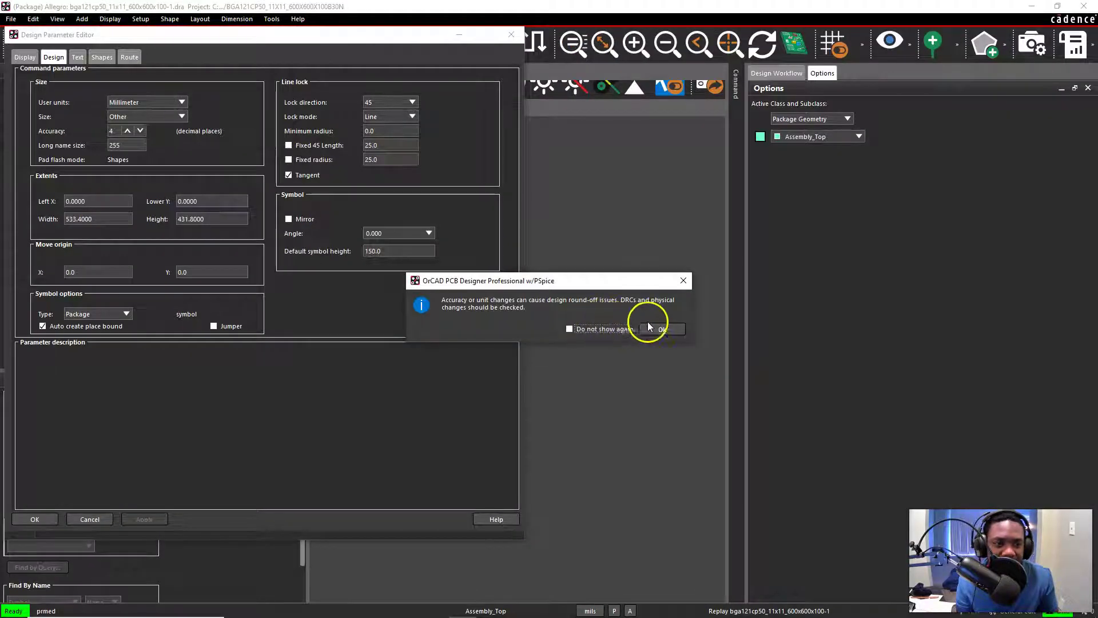
left_click(608, 329)
left_click(640, 330)
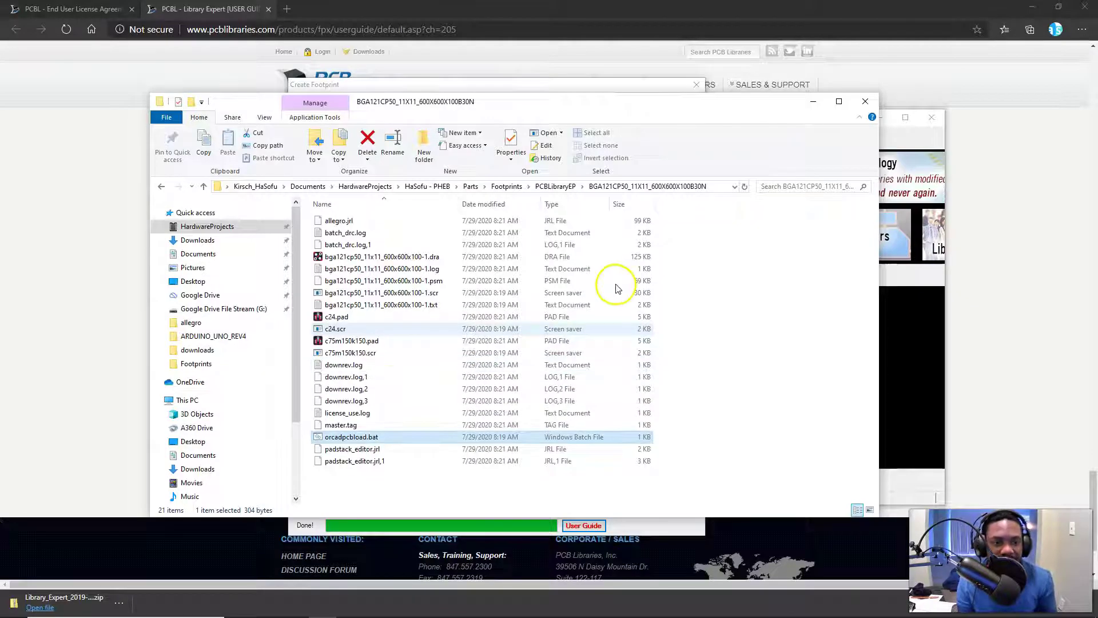
Open orcadpcbload.bat for editing in Notepad and examine the product name in its allegro command line
left_click(377, 481)
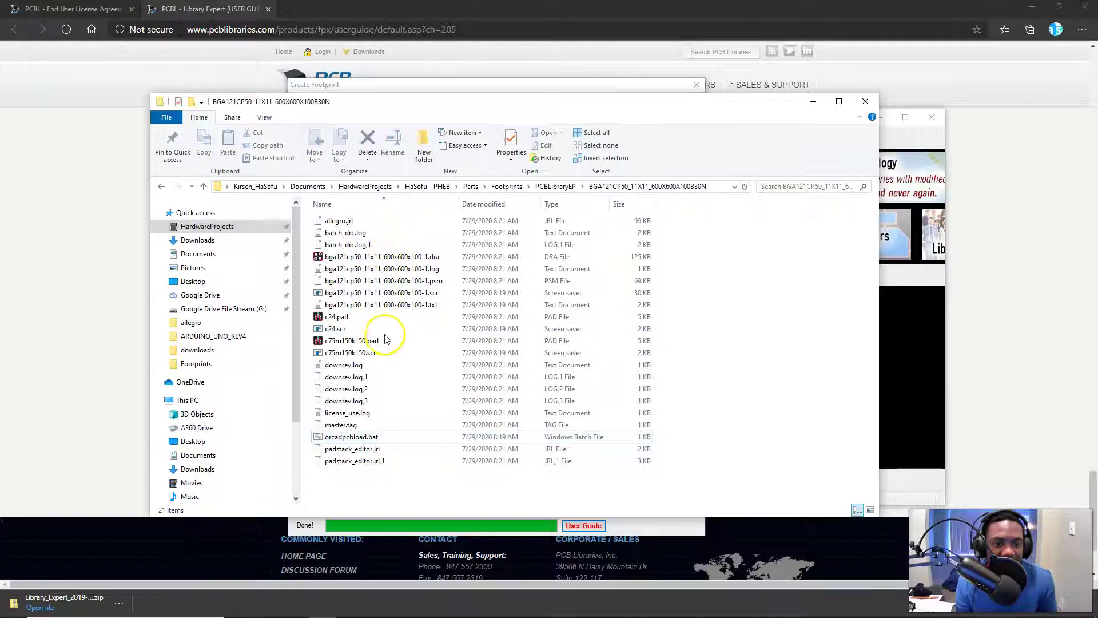
left_click(373, 438)
right_click(374, 438)
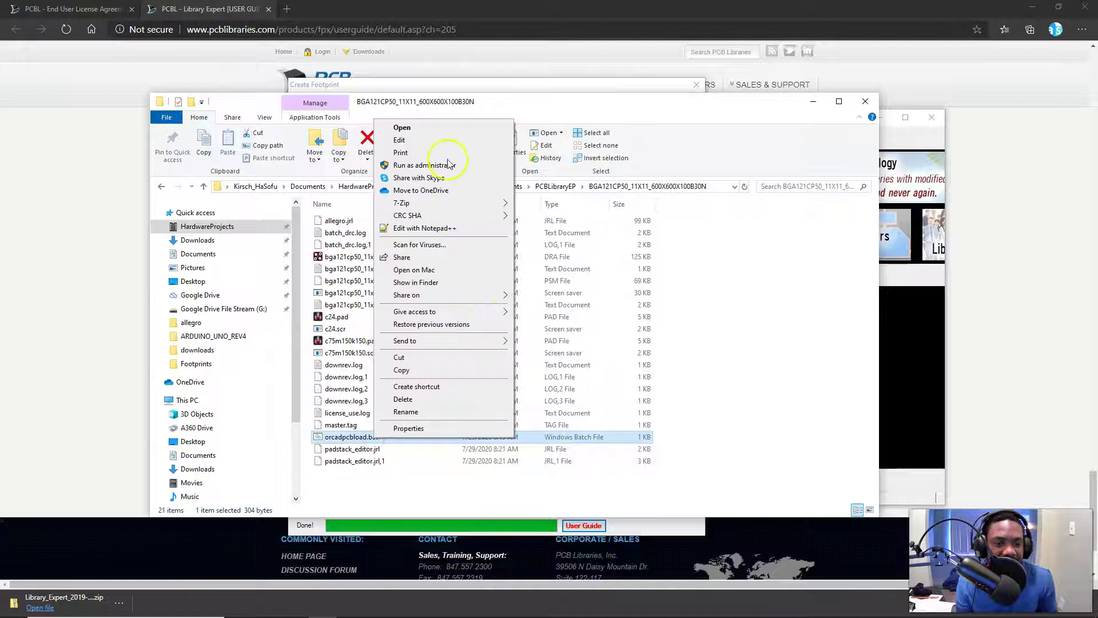
left_click(436, 139)
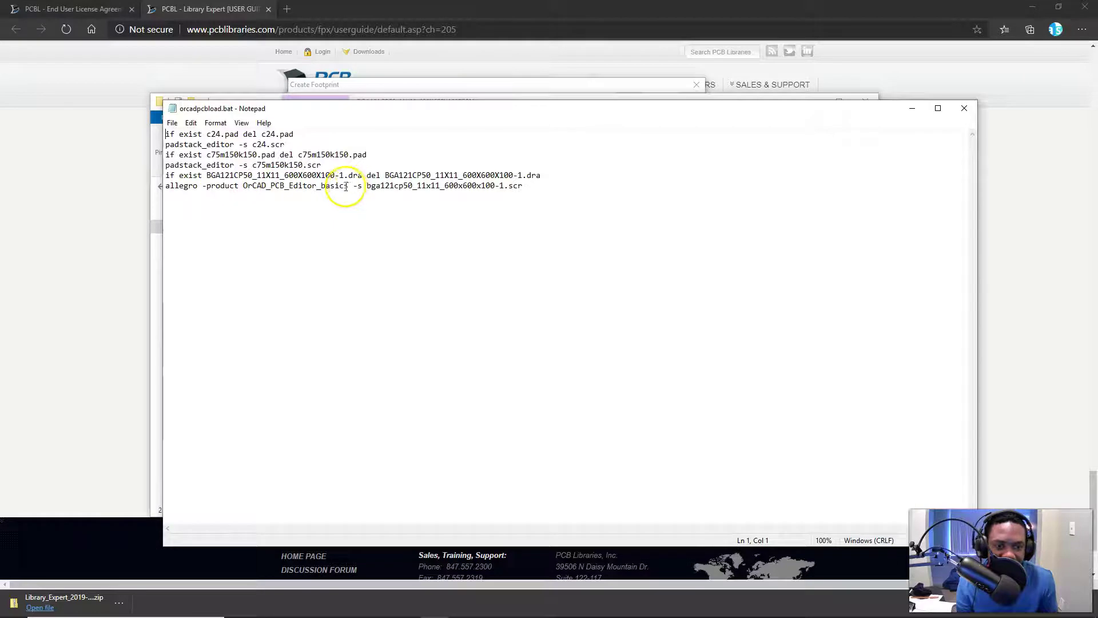
double_click(319, 186)
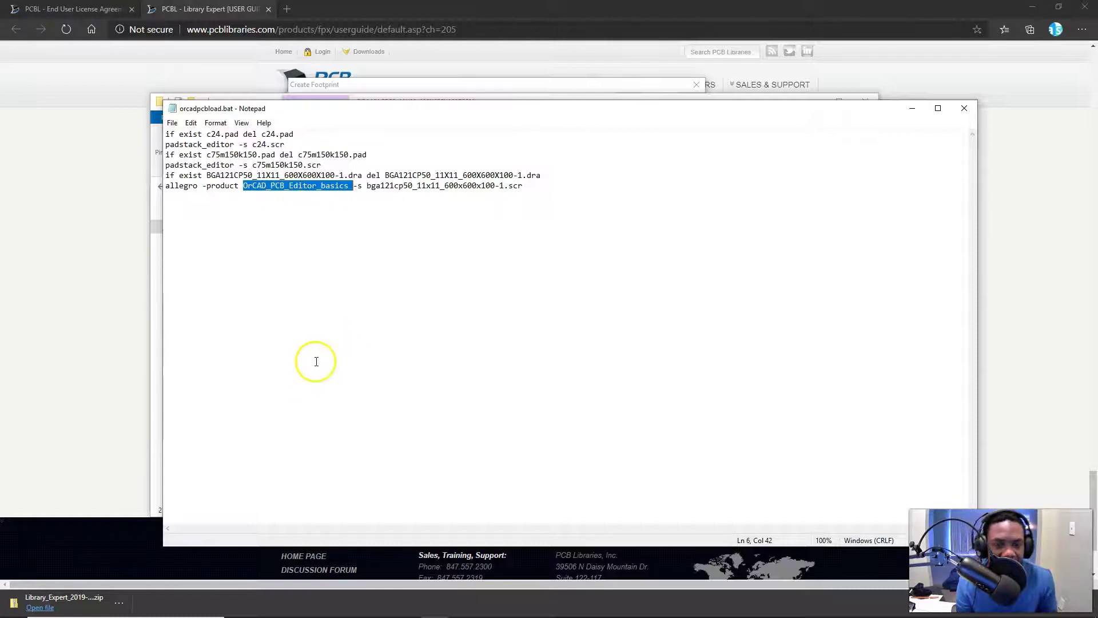
left_click(191, 336)
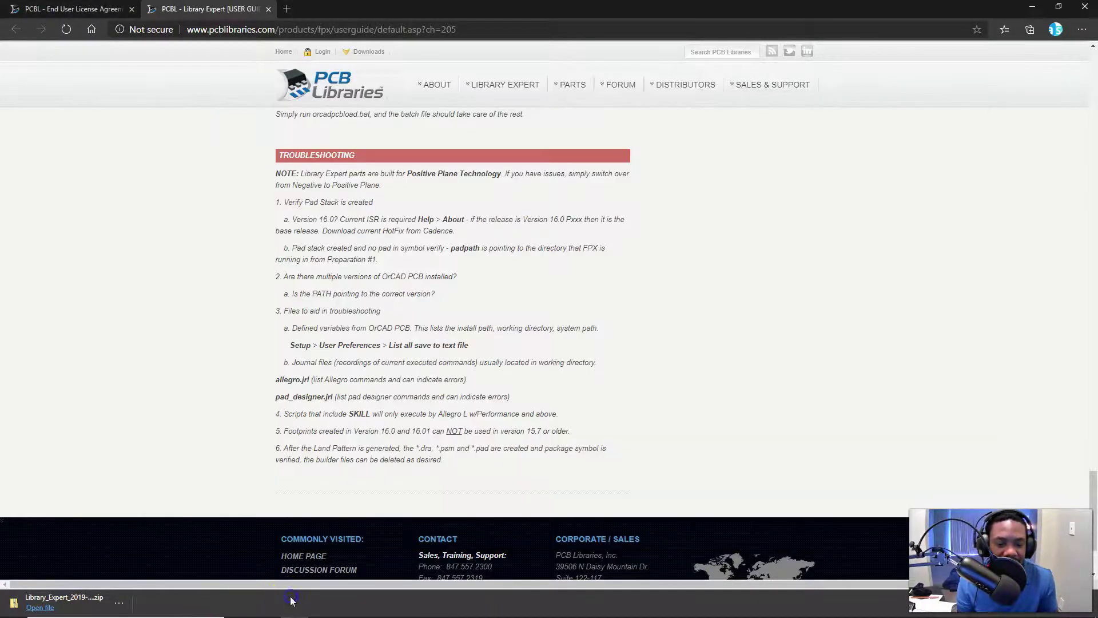
Look through the installed Cadence 17.4-2019 and 17.2-2016 program groups for the OrCAD PCB editor entry
left_click(283, 601)
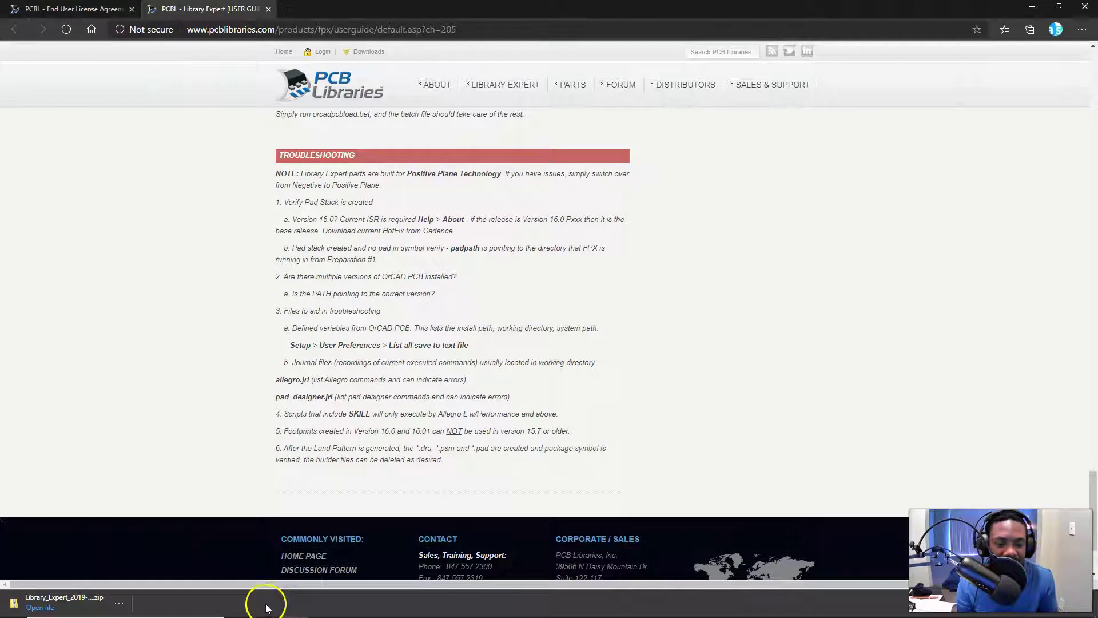
left_click(606, 241)
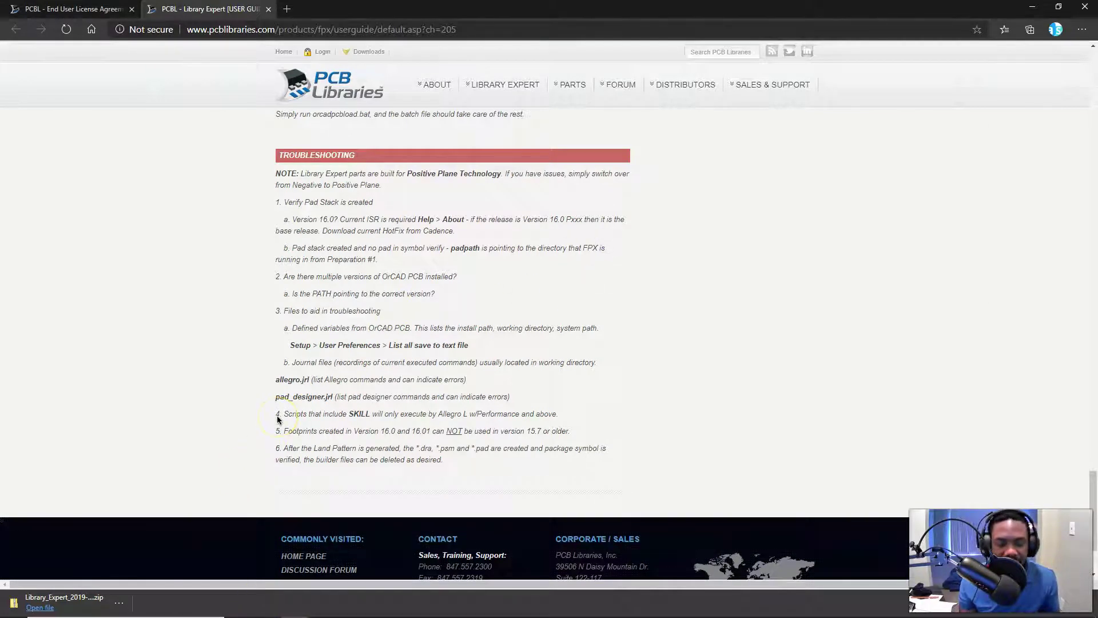
left_click(14, 607)
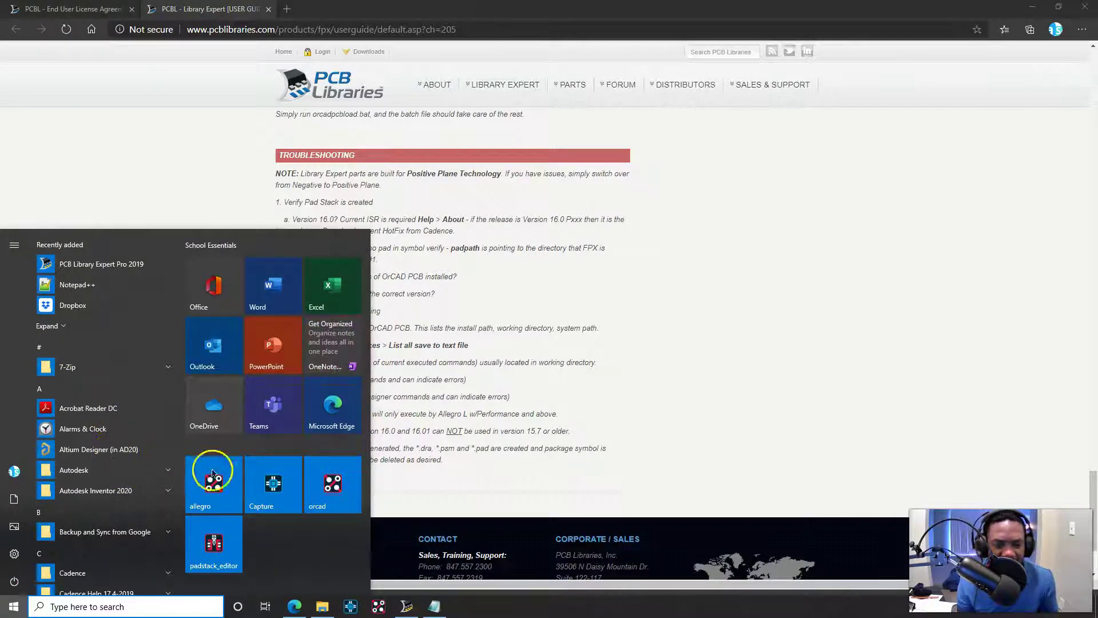
scroll(141, 501, "down", 2)
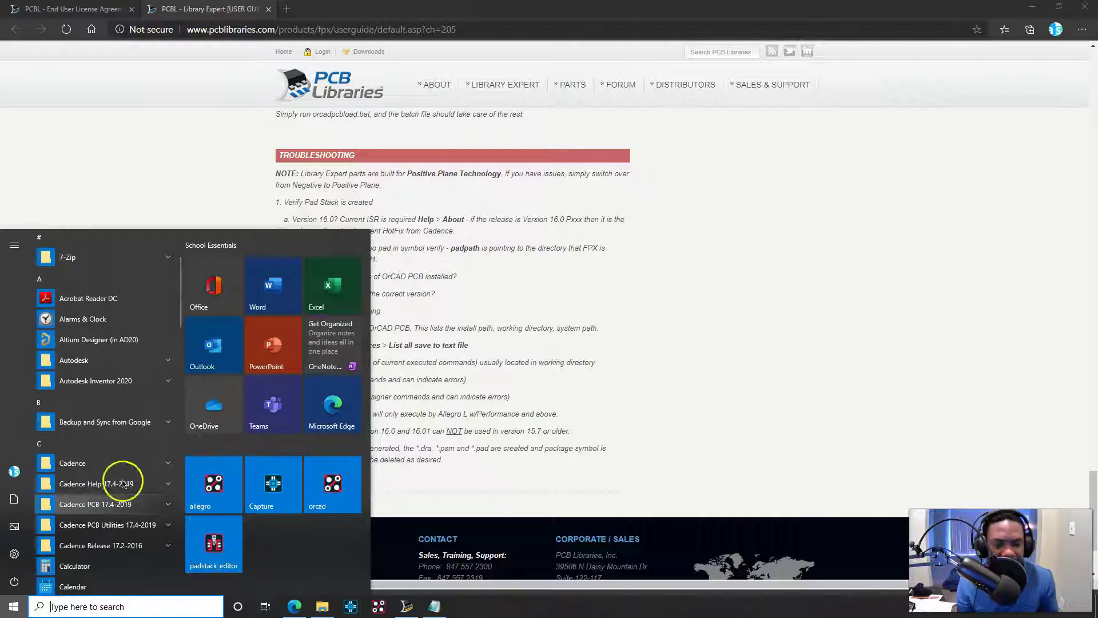
scroll(112, 488, "down", 1)
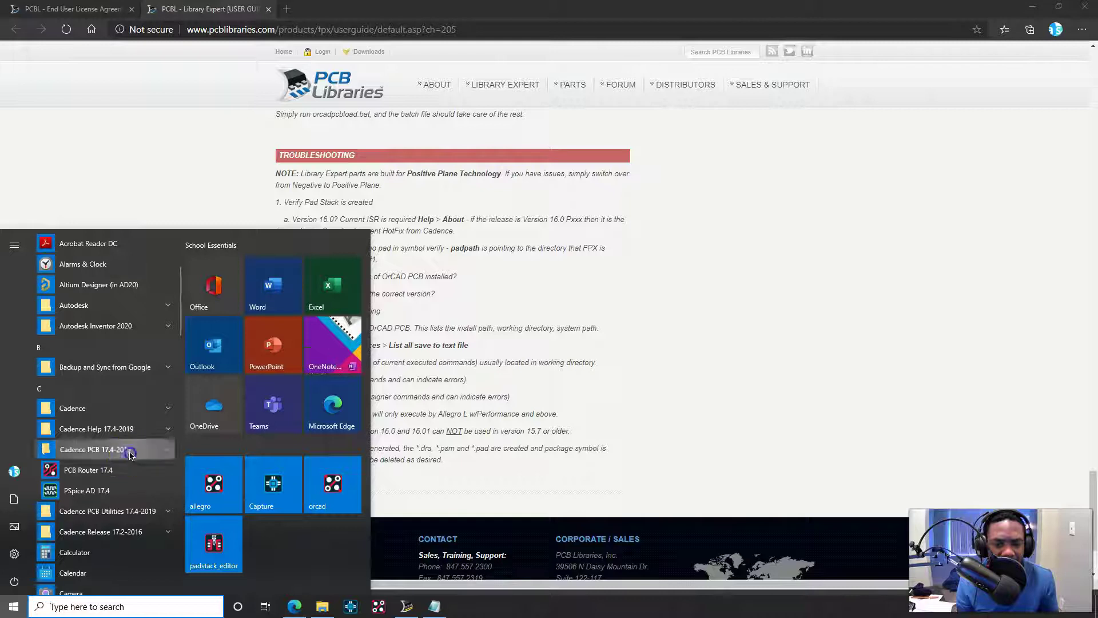
left_click_drag(142, 453, 129, 455)
left_click(125, 475)
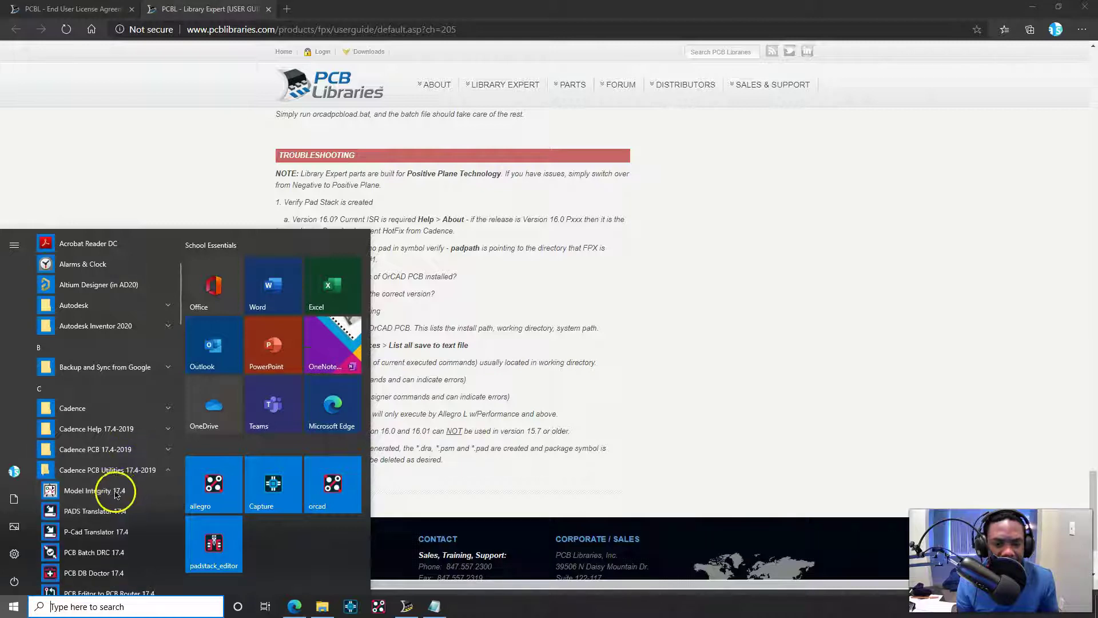
left_click(121, 473)
left_click(114, 492)
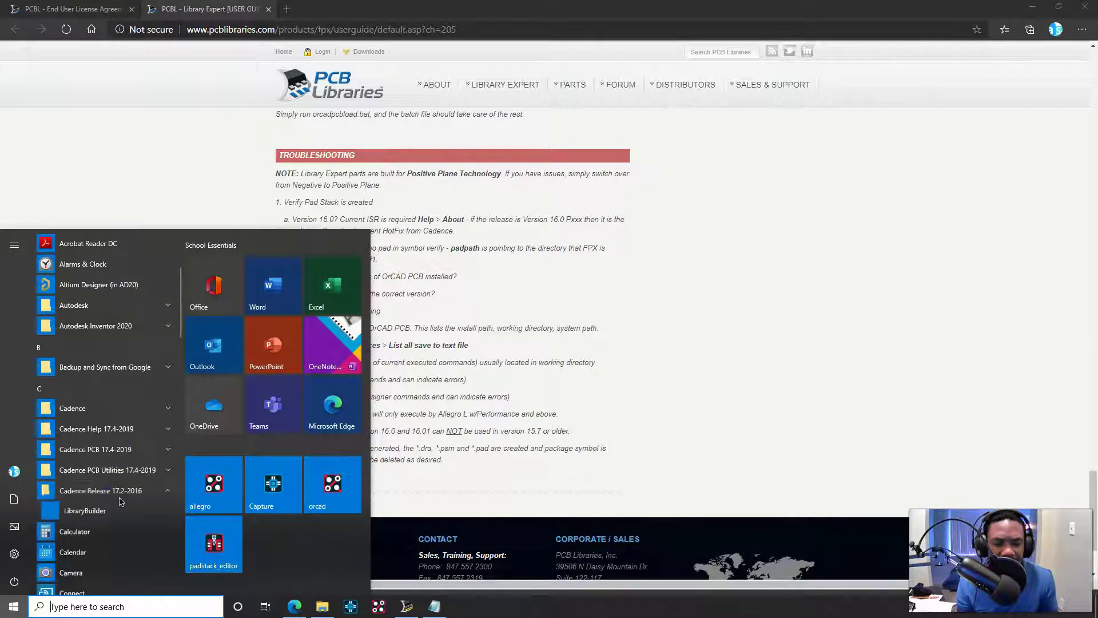
left_click(123, 490)
left_click(123, 429)
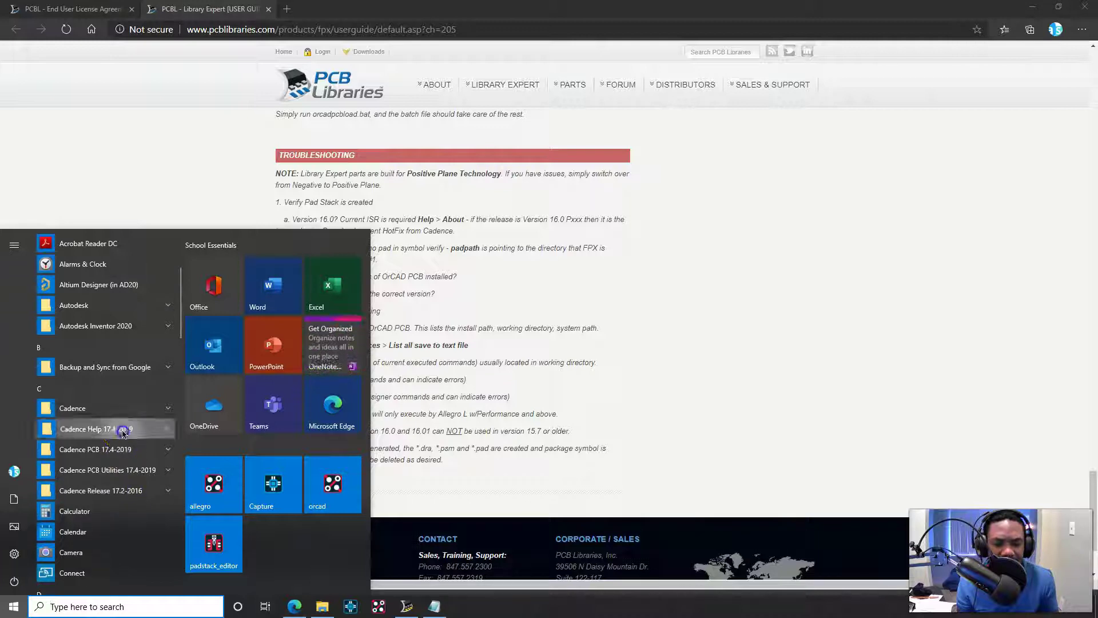
left_click(122, 432)
left_click(125, 451)
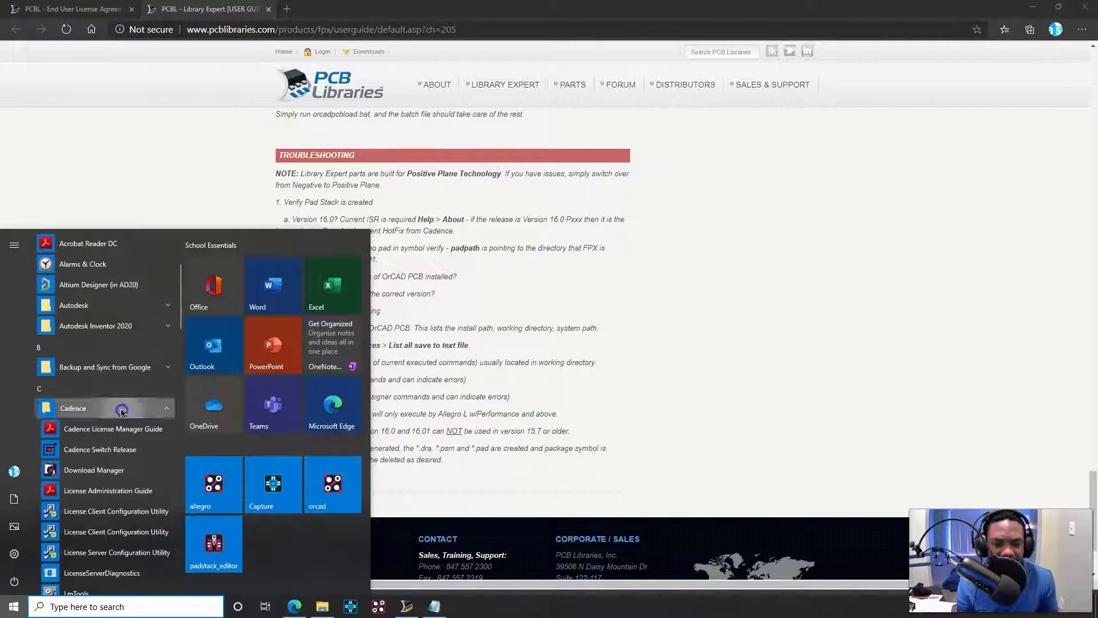
left_click(126, 456)
left_click(129, 469)
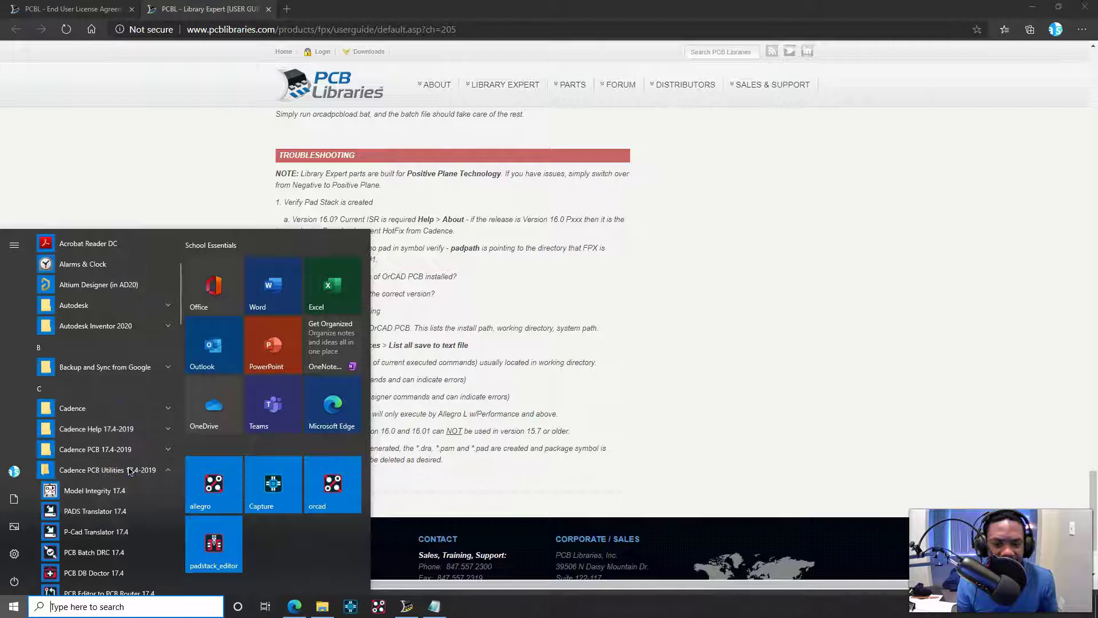
scroll(130, 474, "down", 4)
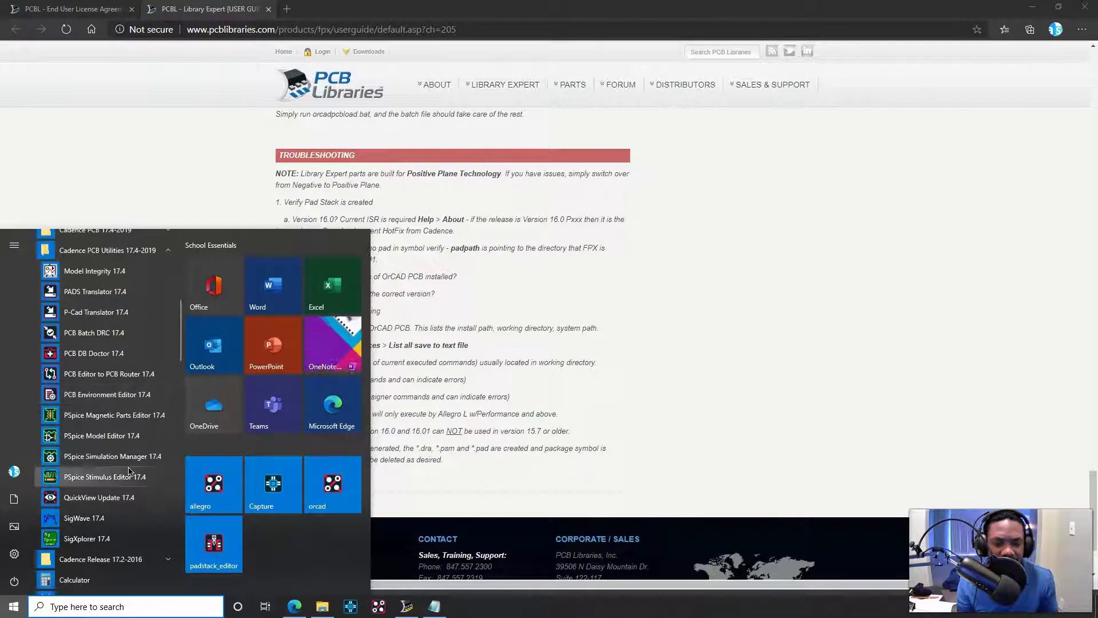
left_click(138, 482)
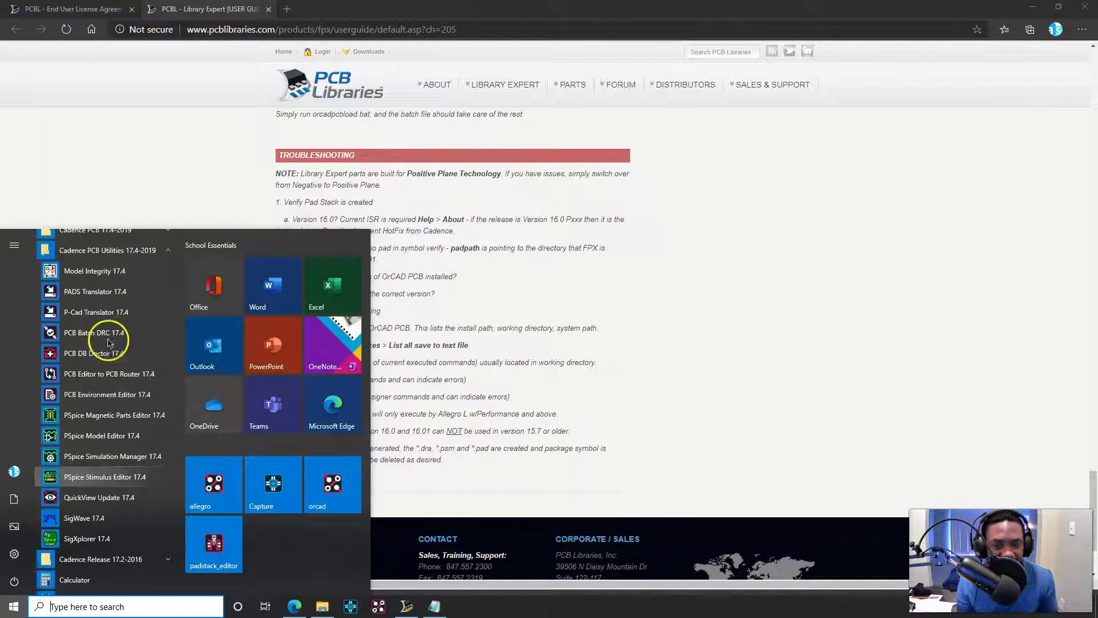
scroll(123, 333, "up", 1)
left_click(137, 305)
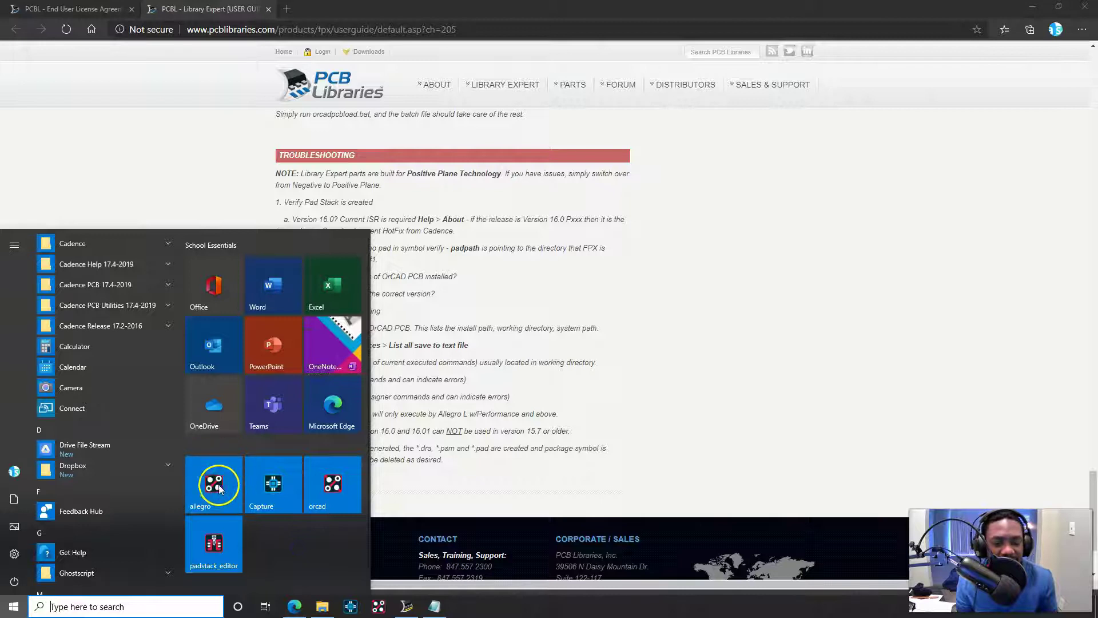
Open the file location of the orcad shortcut, examine its target path in the properties, and close them
left_click(339, 483)
right_click(338, 480)
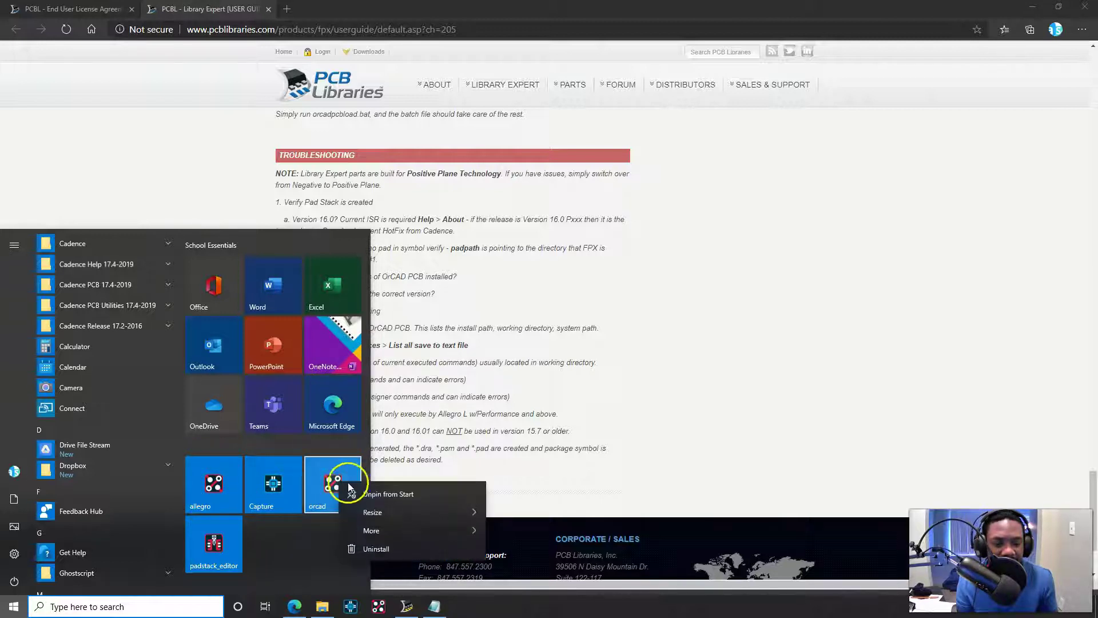
left_click(438, 530)
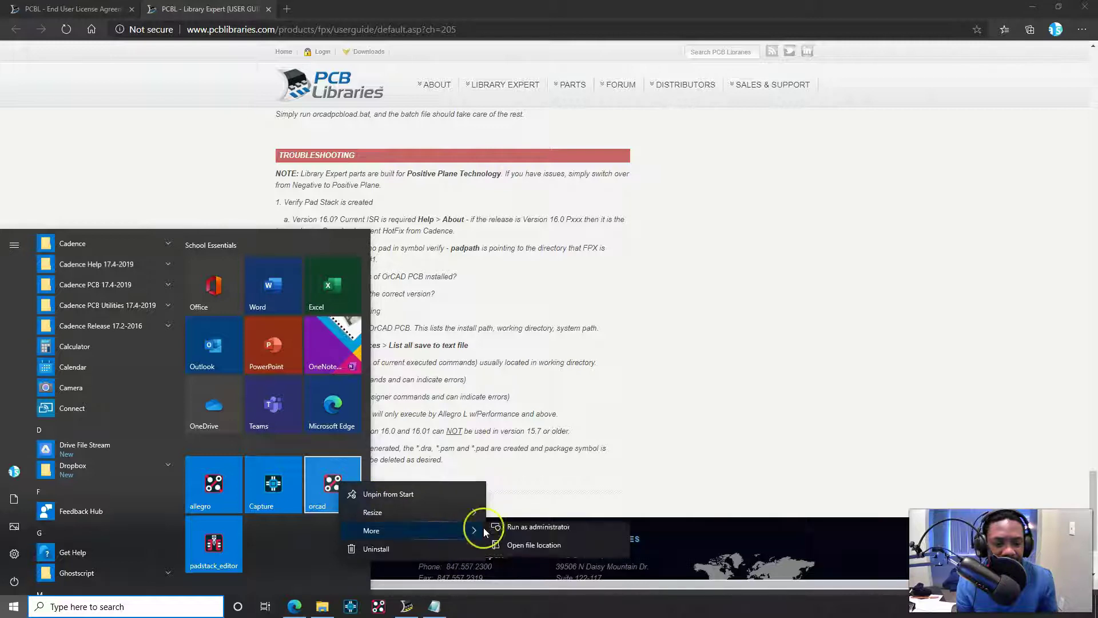
left_click(503, 535)
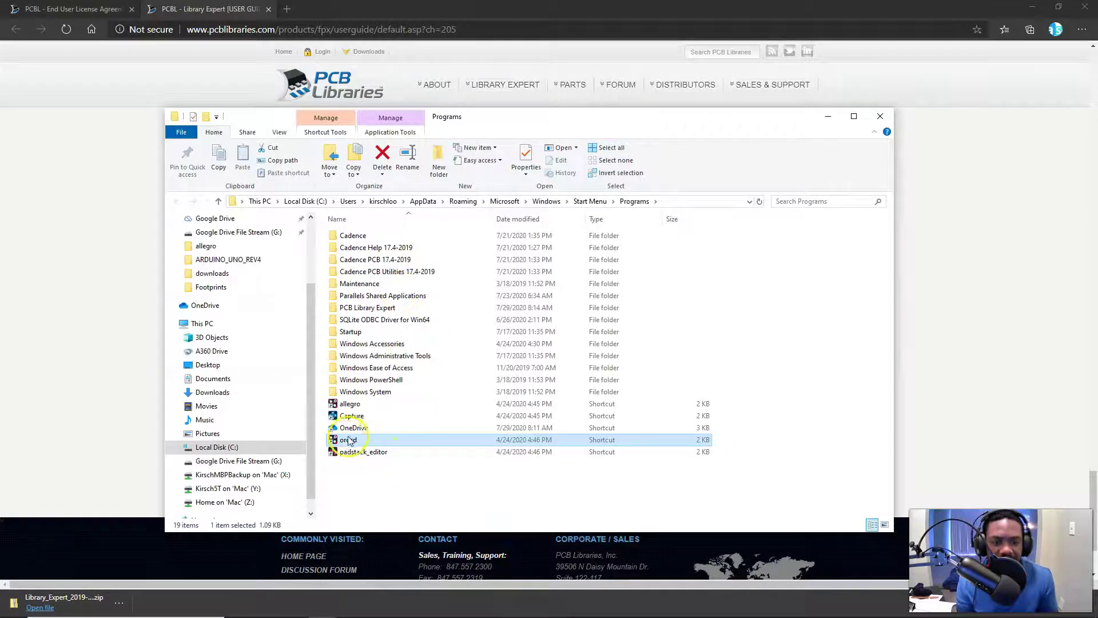
right_click(347, 442)
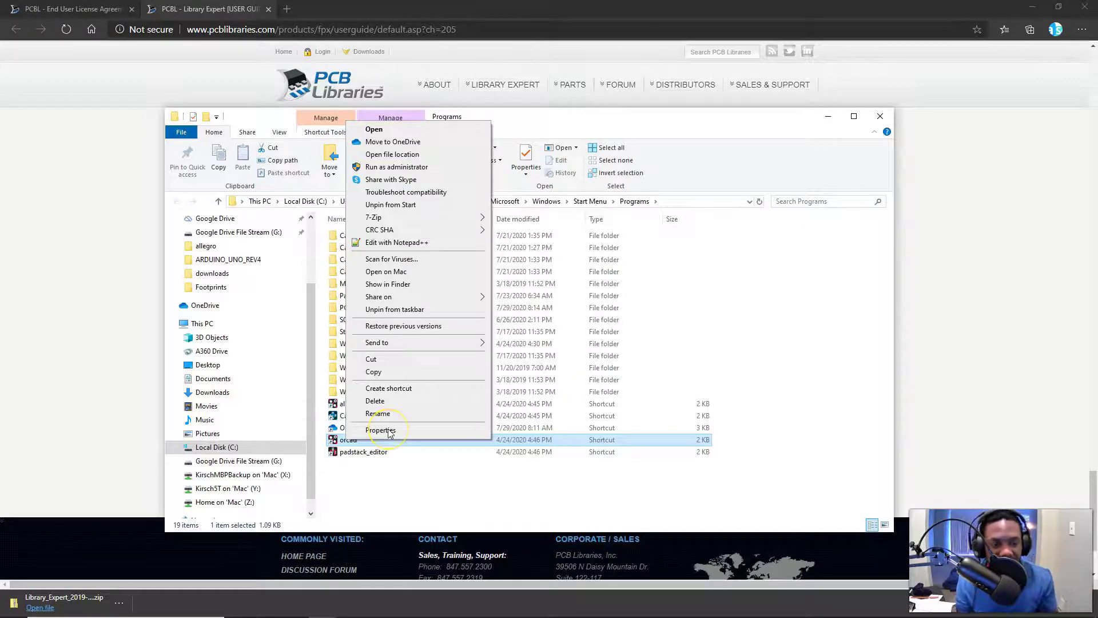
left_click(381, 430)
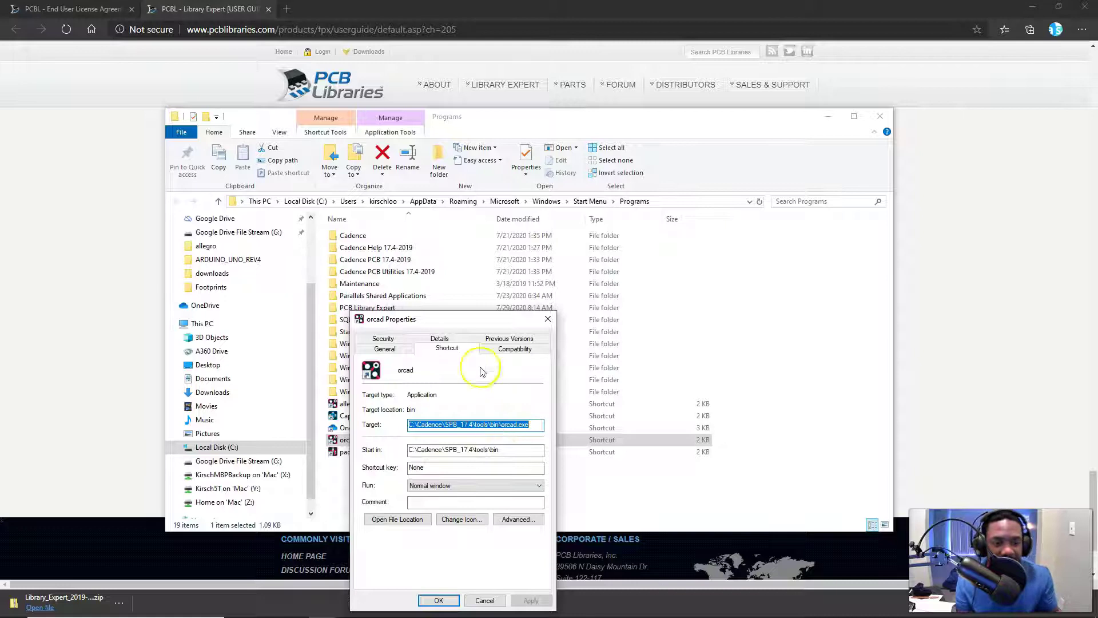
left_click_drag(459, 318, 430, 229)
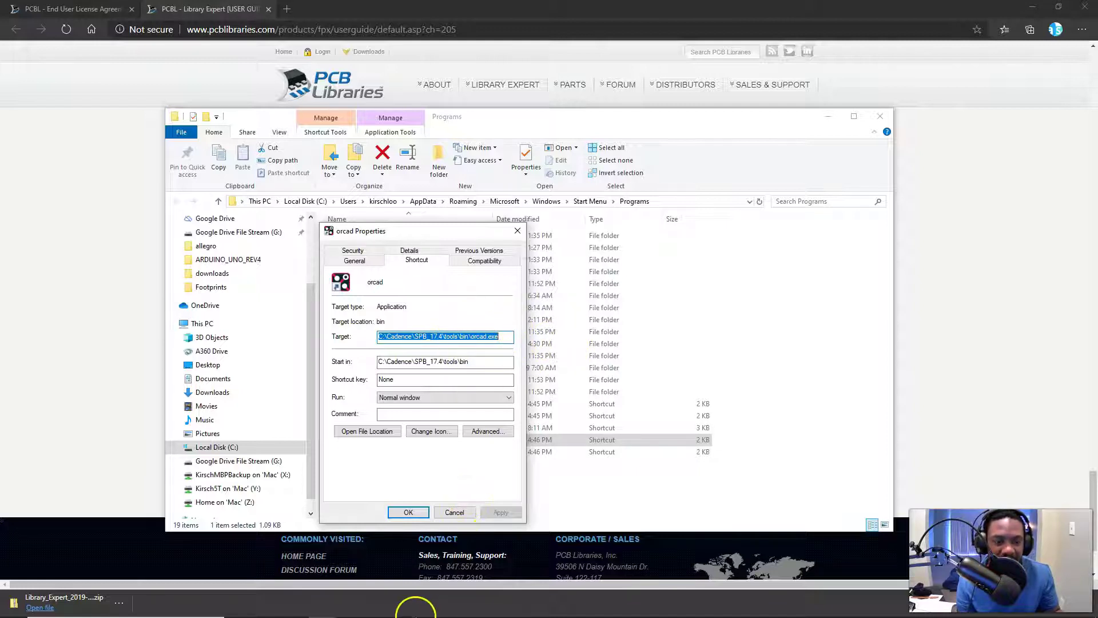
left_click(656, 478)
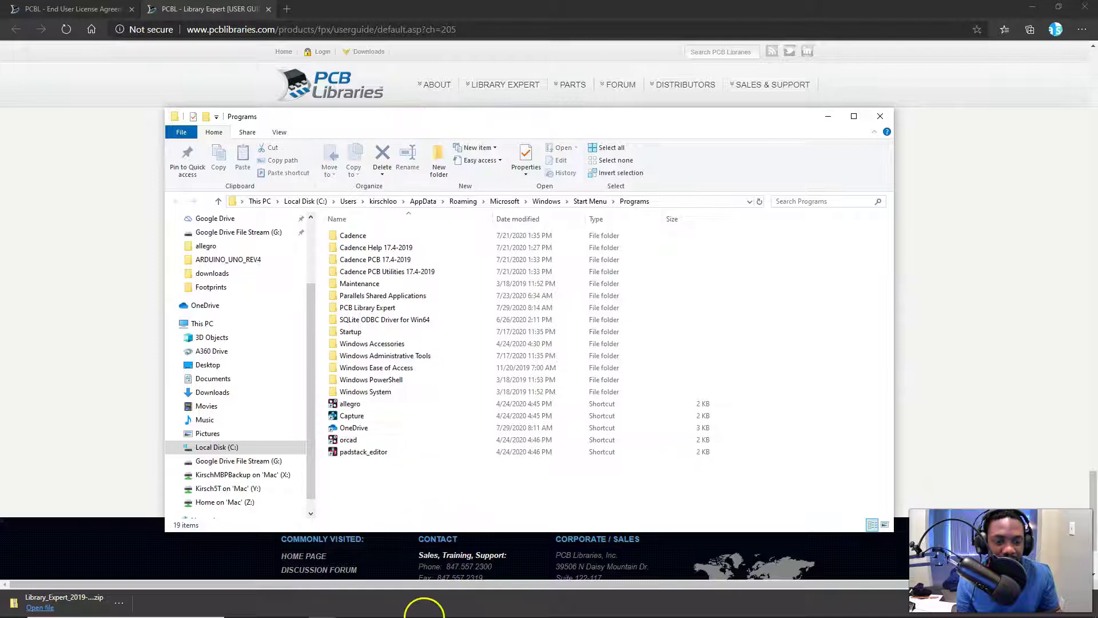
Return to orcadpcbload.bat in Notepad and highlight the command text "allegro -product OrCAD_PCB_Editor_basics" for inspection
key("super")
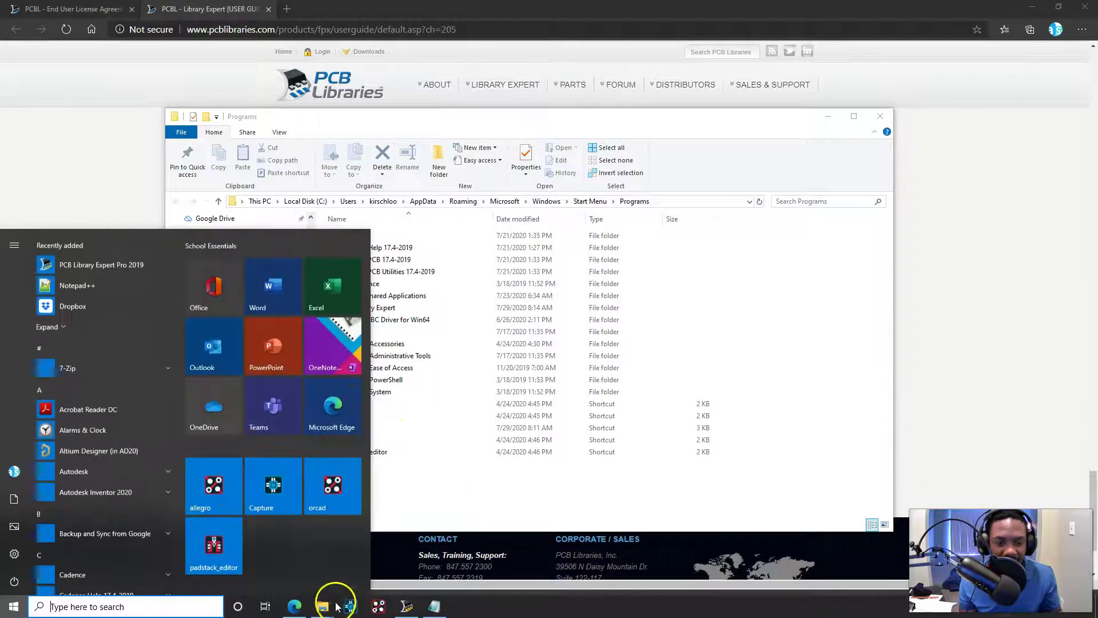
left_click(434, 606)
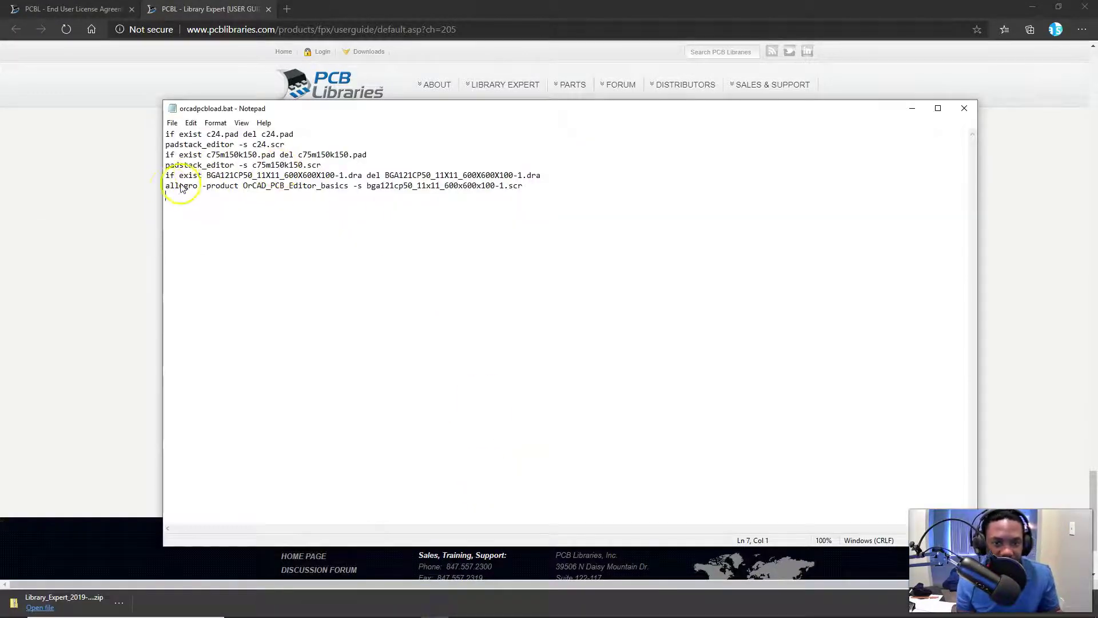
left_click_drag(165, 187, 327, 185)
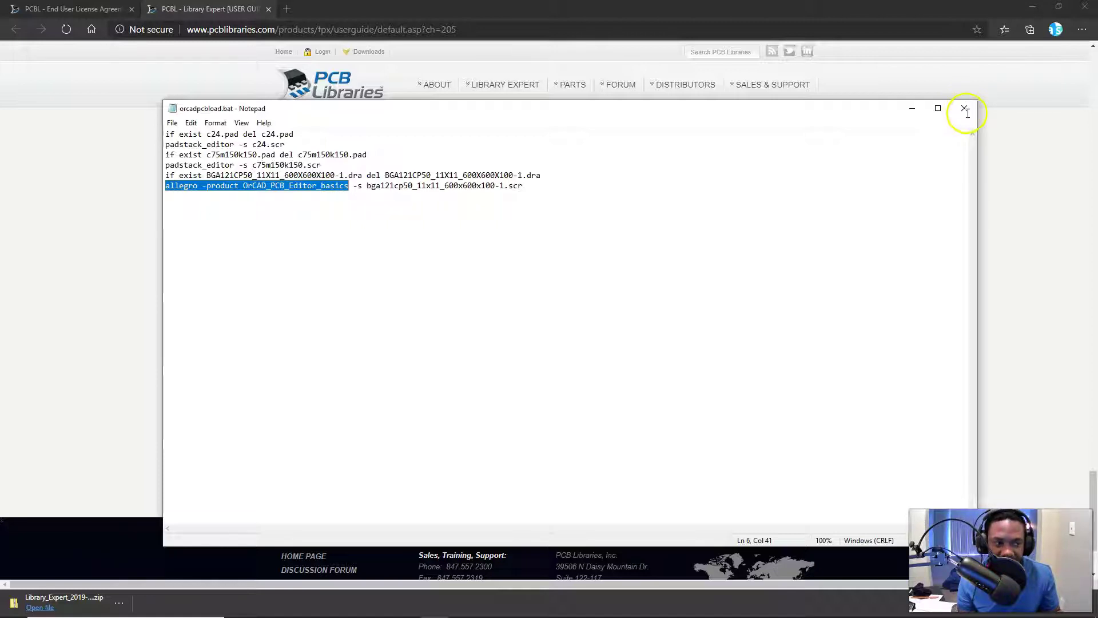
Close orcadpcbload.bat and the Programs folder, copy orcad.exe from the orcad shortcut's target path, and close the properties
left_click(966, 110)
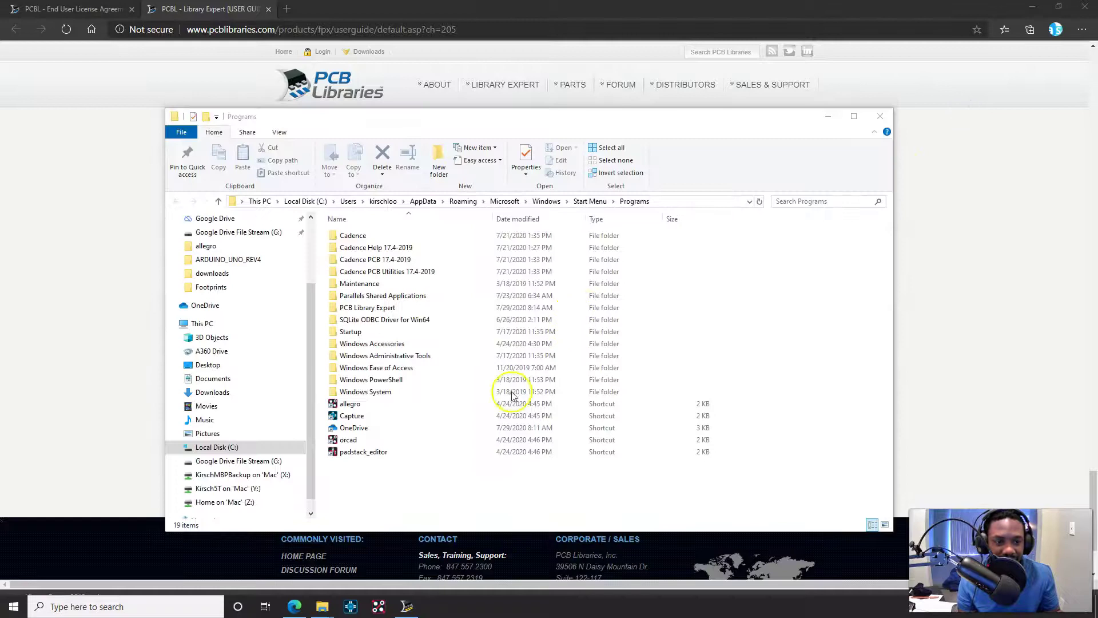
left_click(880, 116)
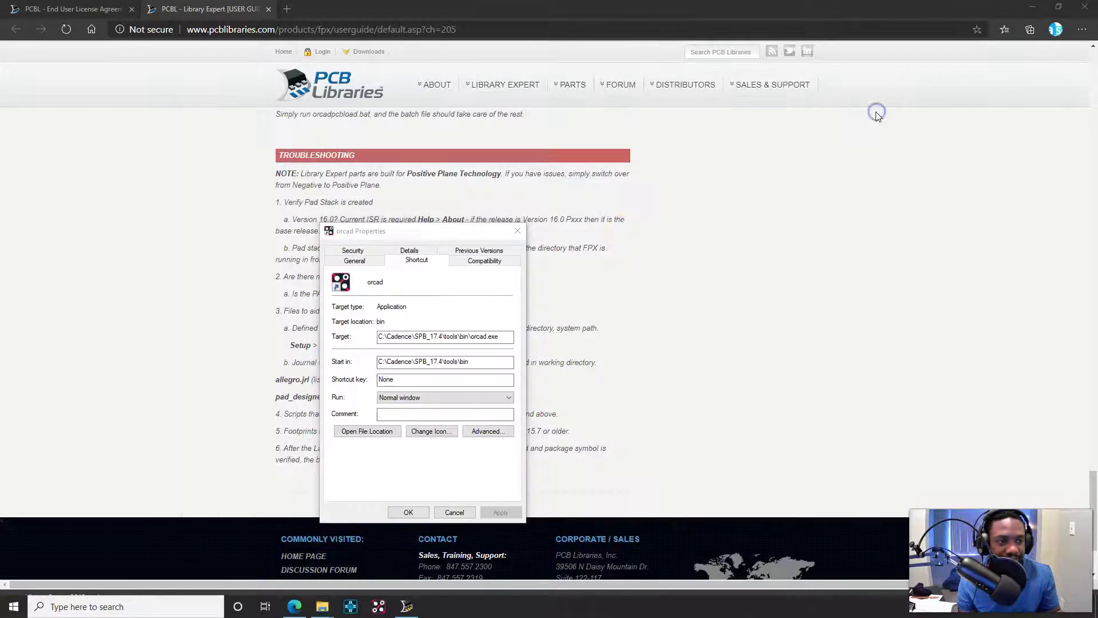
double_click(476, 337)
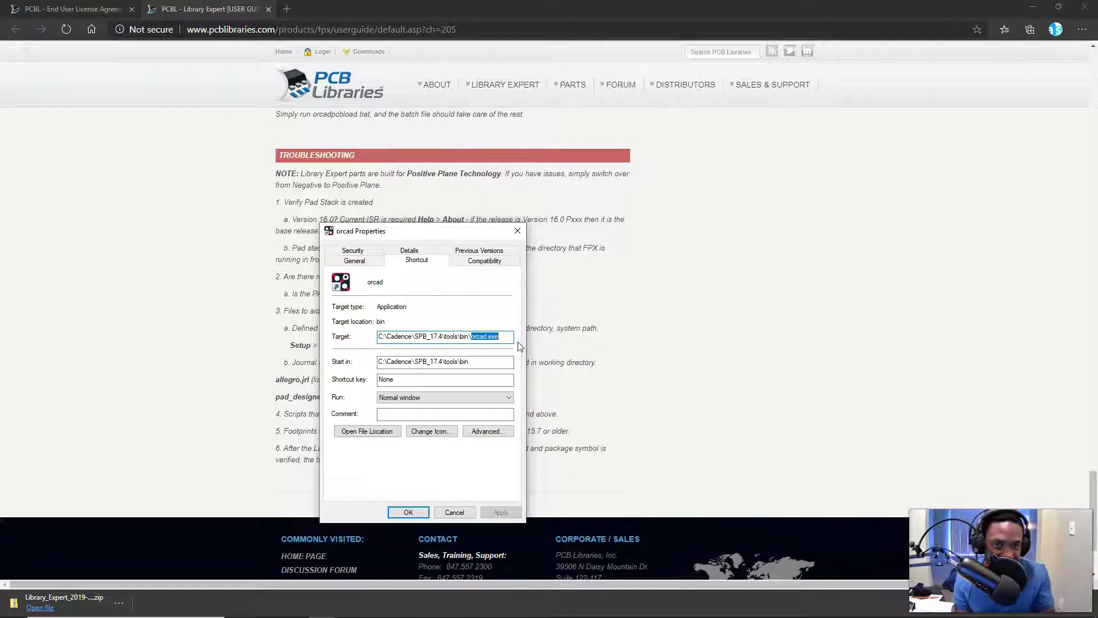
right_click(480, 336)
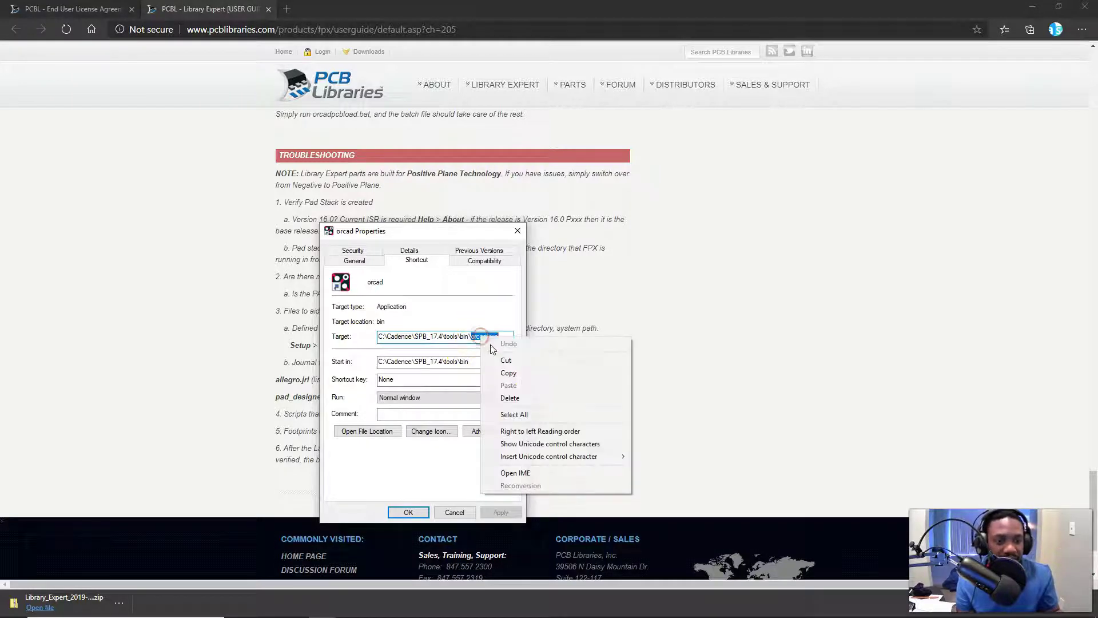
left_click(508, 373)
left_click(442, 511)
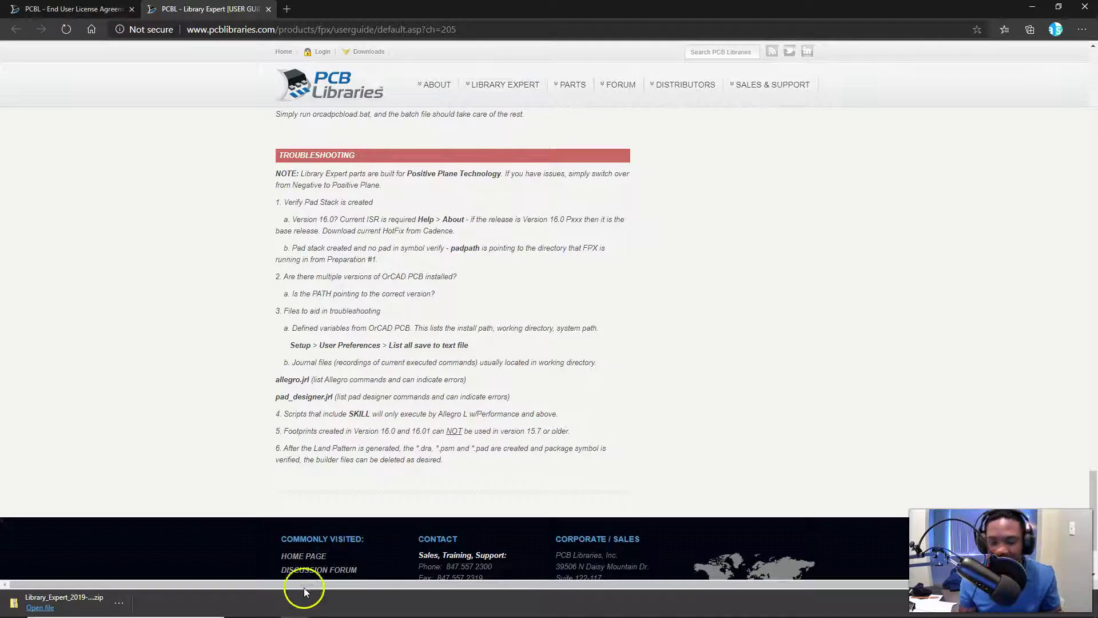
Launch orcad as OrCAD PCB Designer Professional w/PSpice, accept updating the 17.2 design, and close the BGA footprint with its changes saved
key("super")
left_click(321, 478)
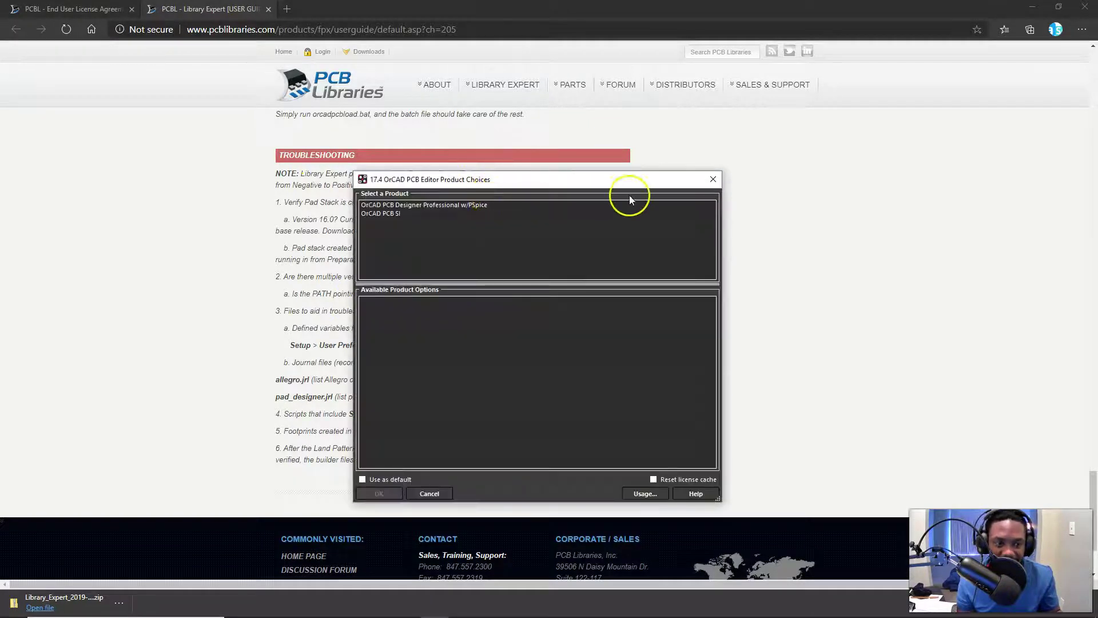
double_click(515, 206)
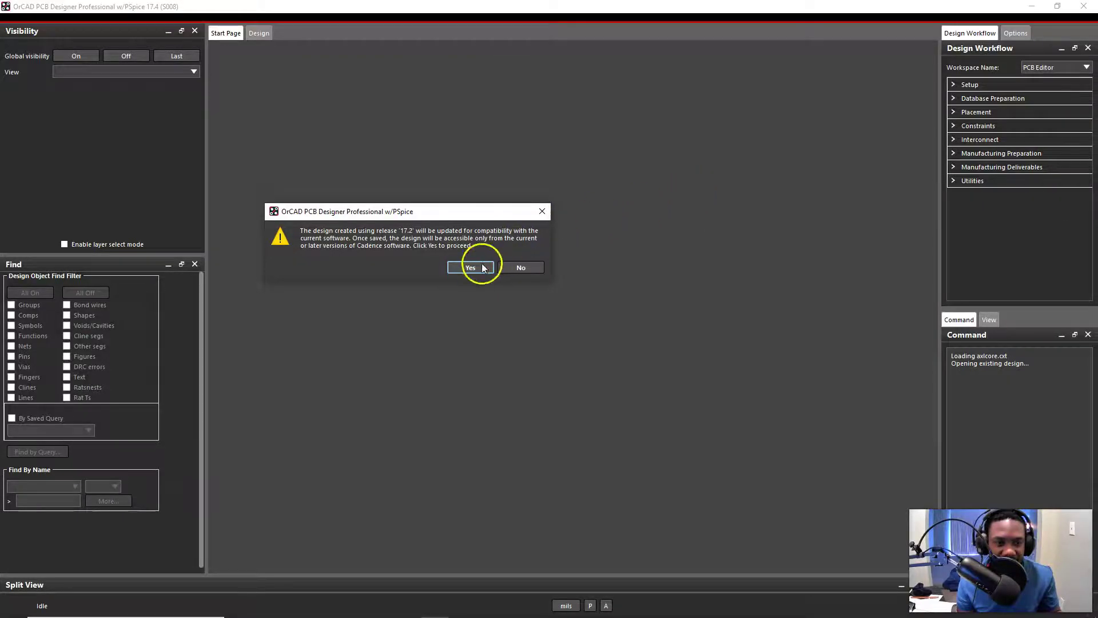
left_click(484, 268)
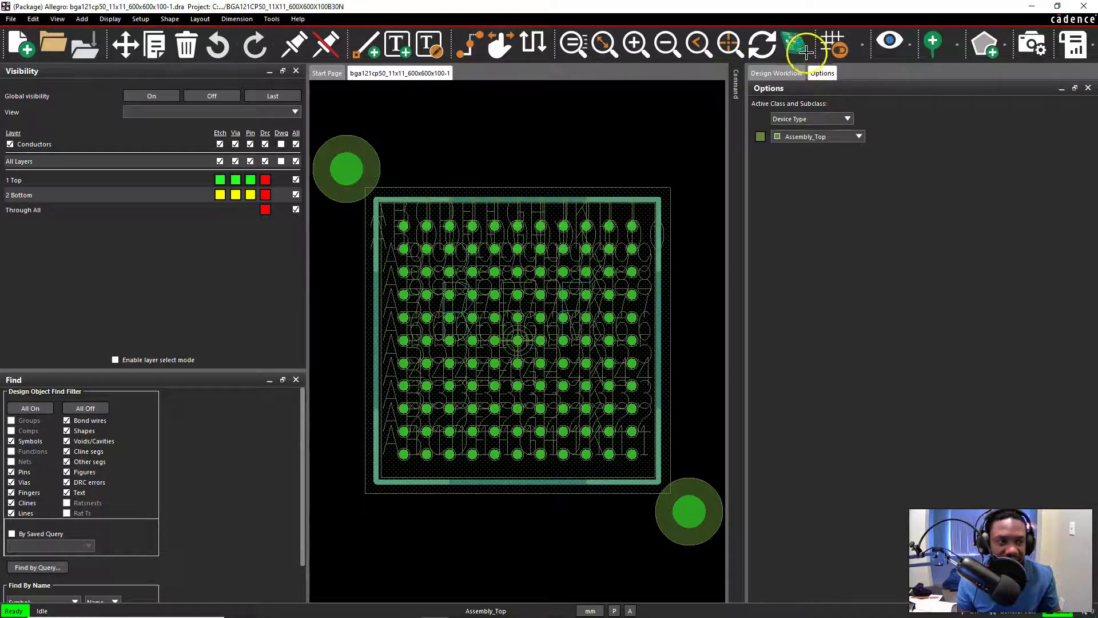
left_click(1084, 6)
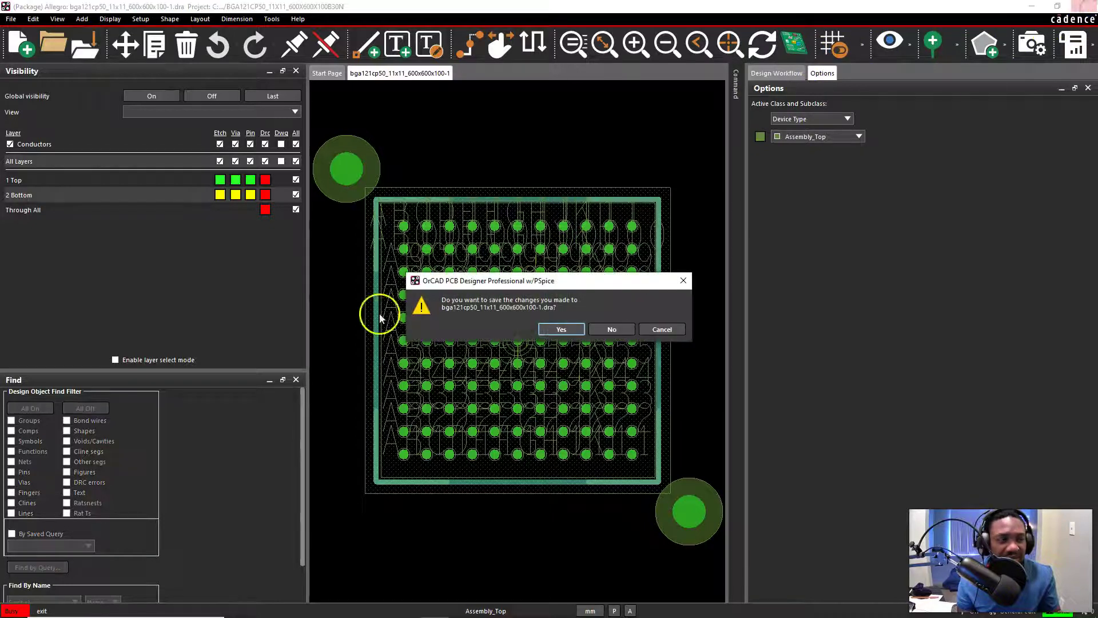
left_click(561, 330)
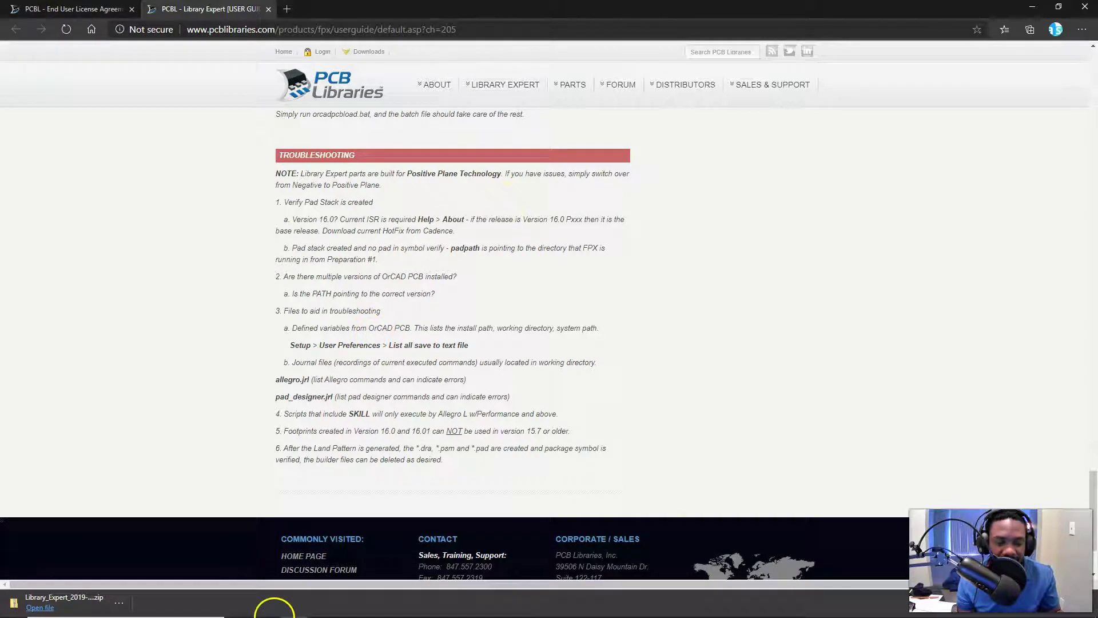
Replace "allegro -product OrCAD_PCB_Editor_basics" with "orcad.exe" in orcadpcbload.bat, save the file and close it
key("super")
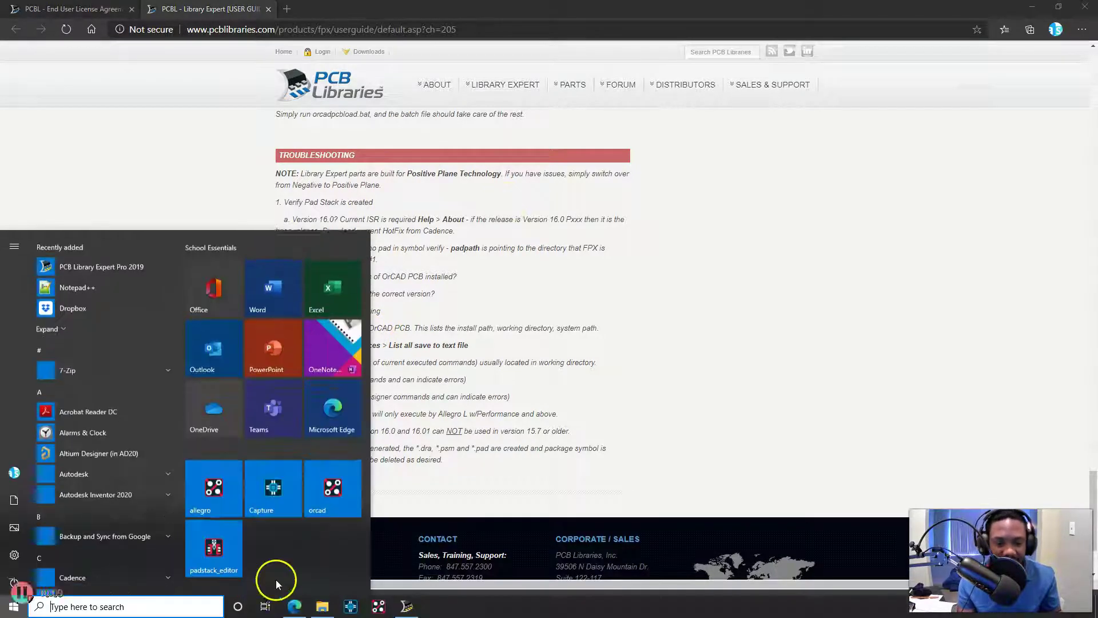
left_click(322, 606)
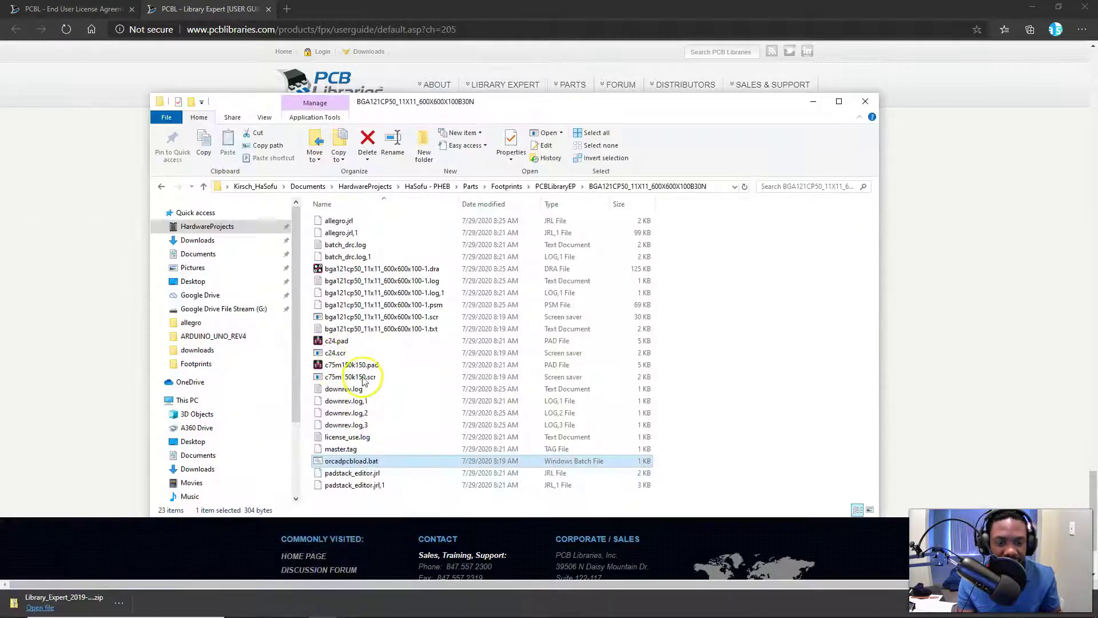
right_click(374, 464)
left_click(412, 159)
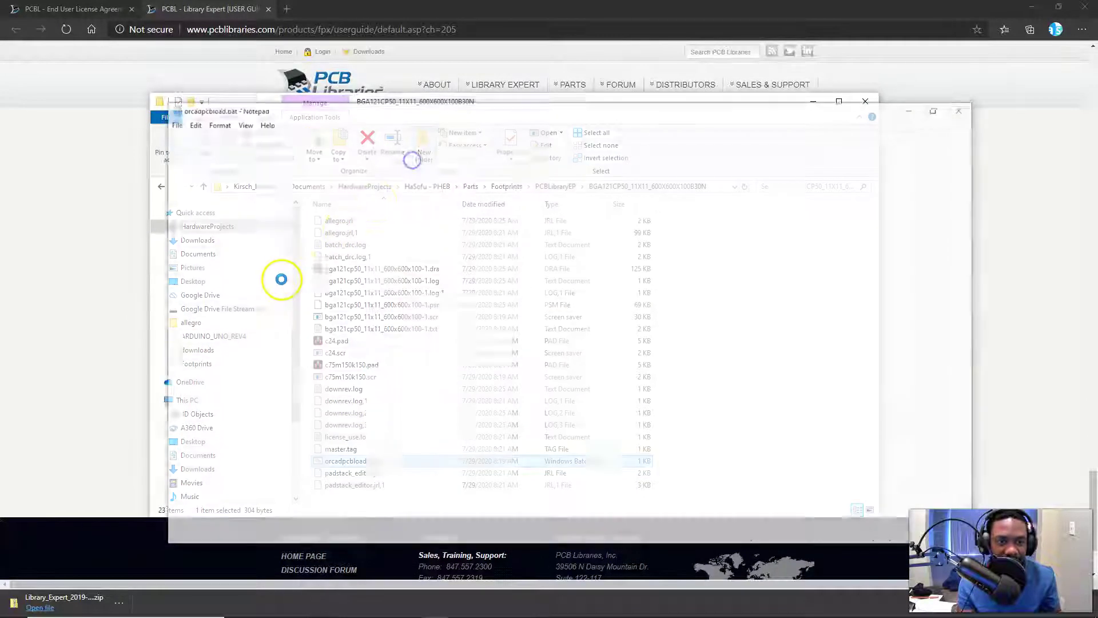
left_click(262, 215)
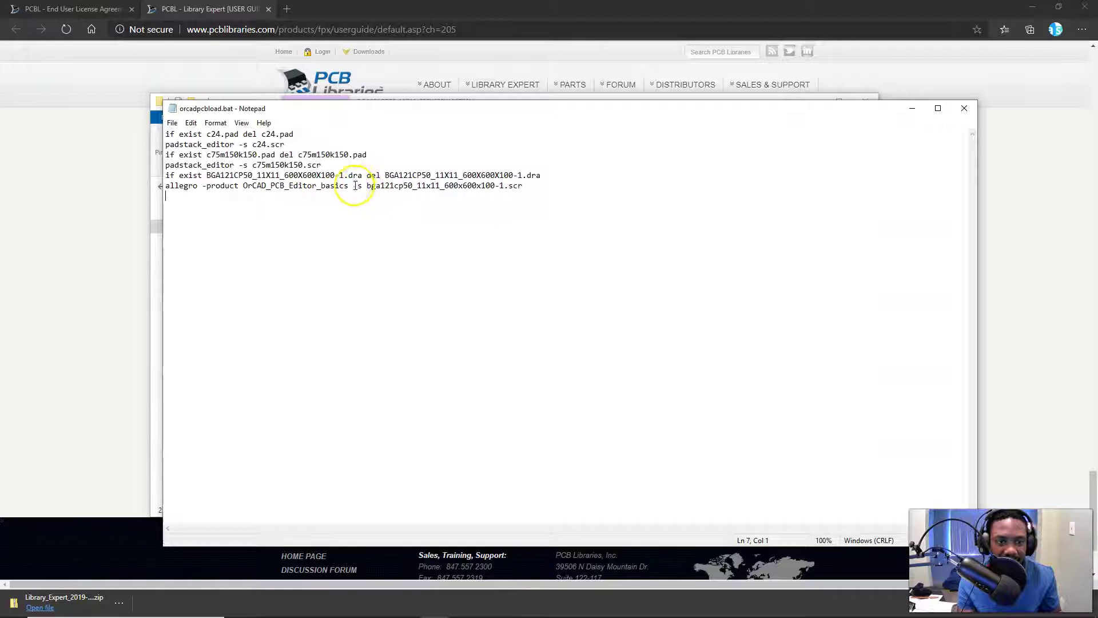
left_click_drag(349, 186, 174, 182)
type("orcad.exe")
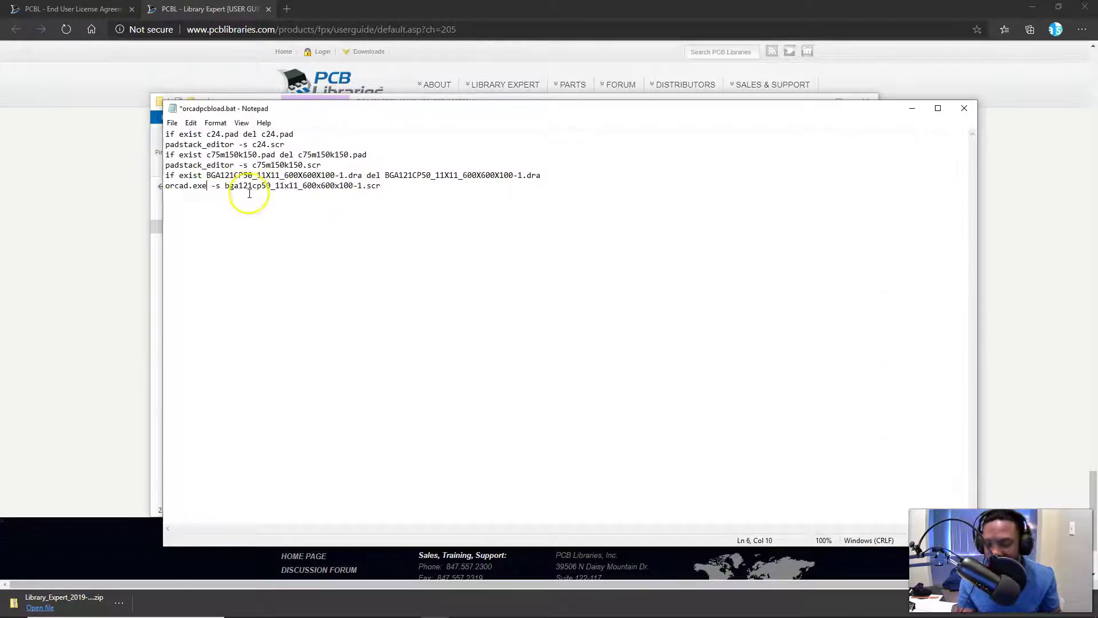
key("ctrl+s")
left_click(964, 108)
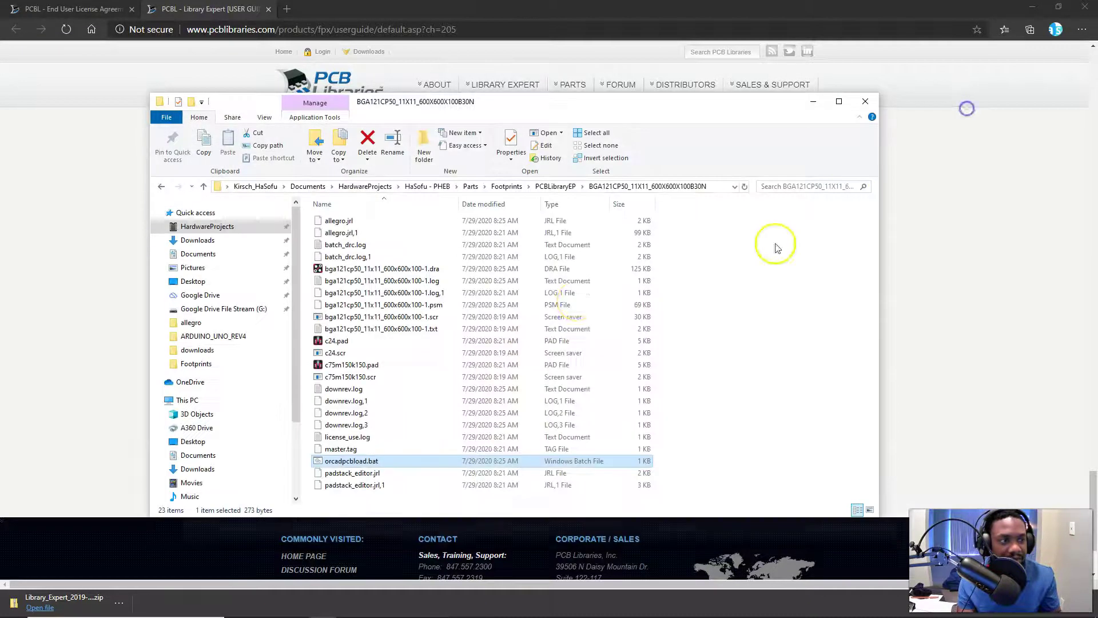
Run orcadpcbload.bat with OrCAD PCB Designer Professional w/PSpice and check the generated files in the BGA footprint folder
left_click(695, 378)
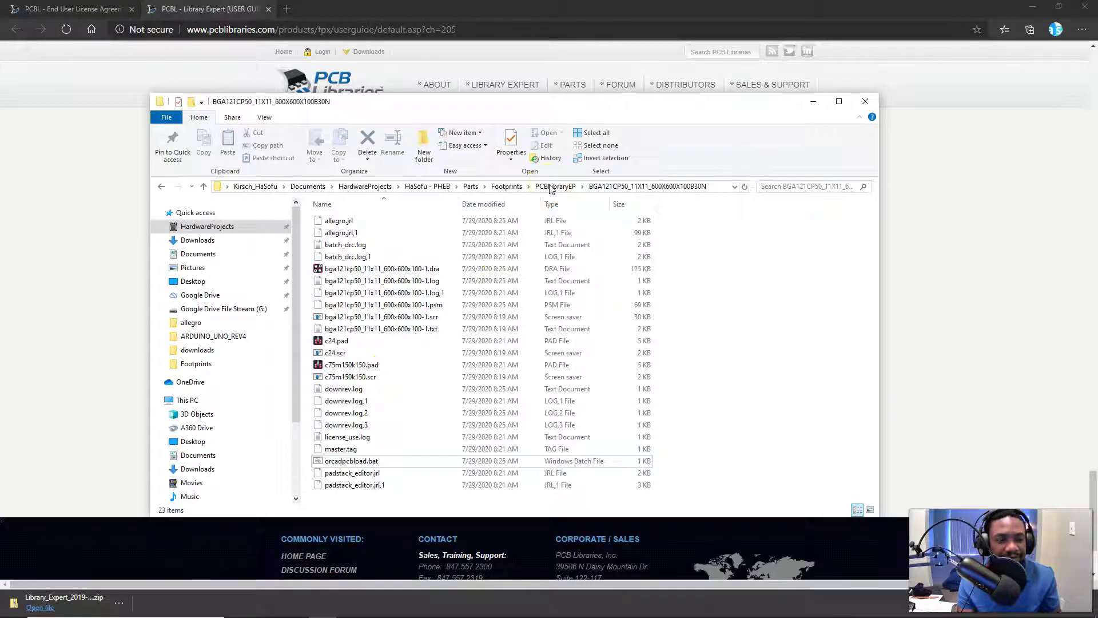
left_click(318, 461)
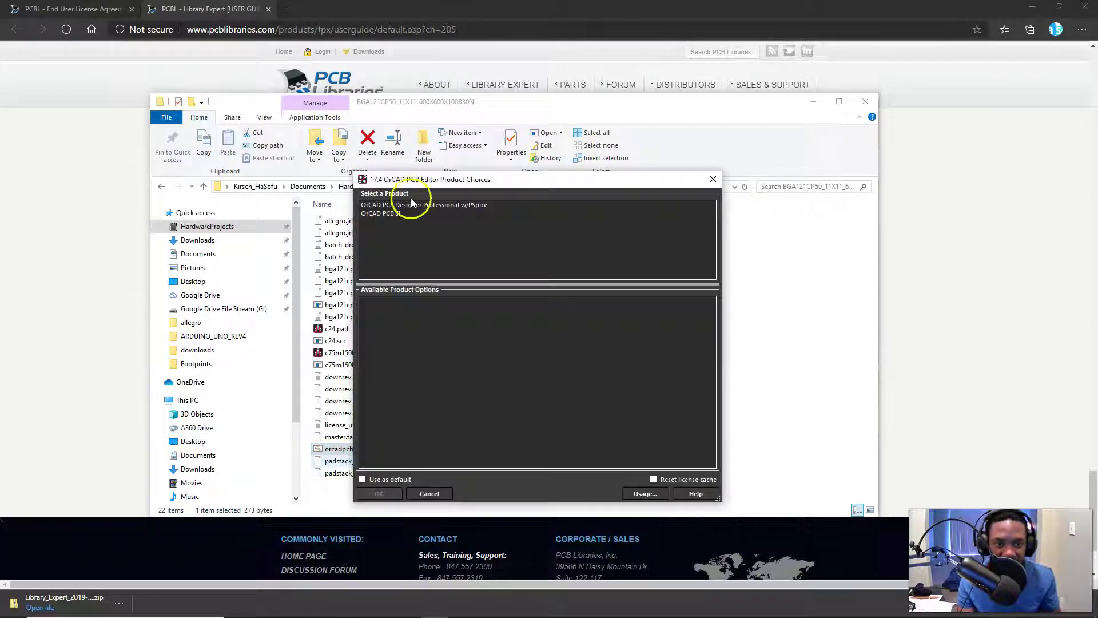
double_click(464, 206)
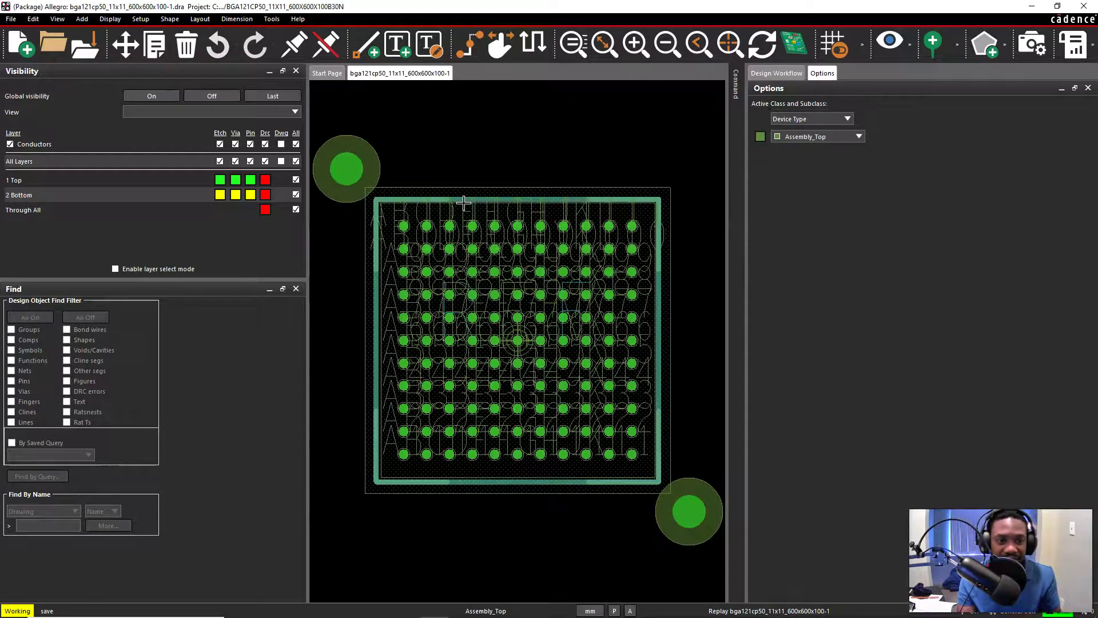
key("alt+Tab")
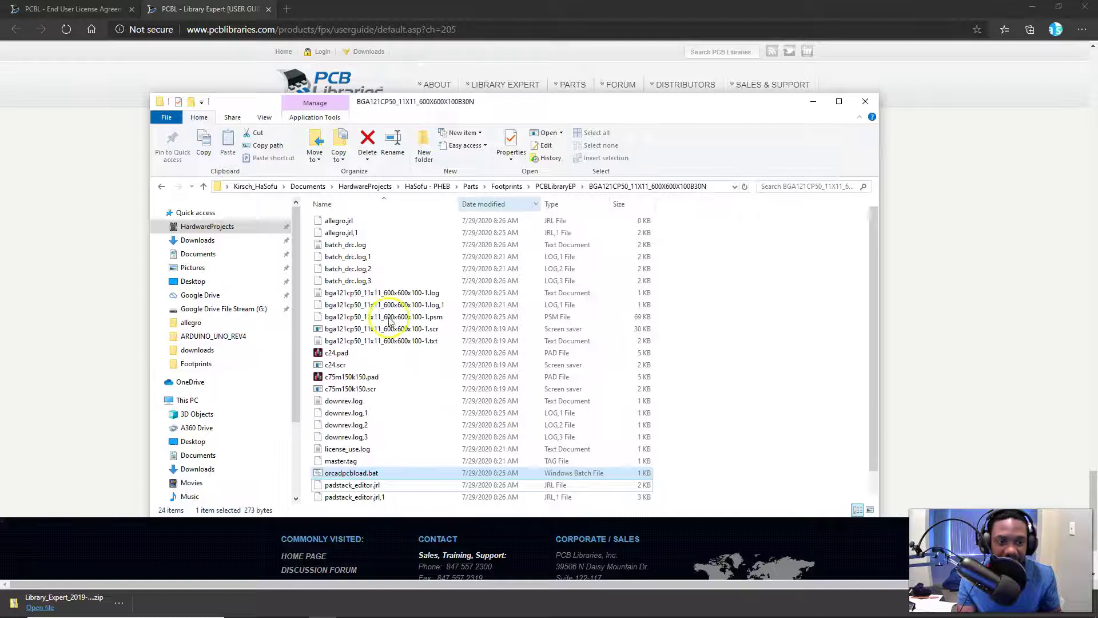
left_click(784, 285)
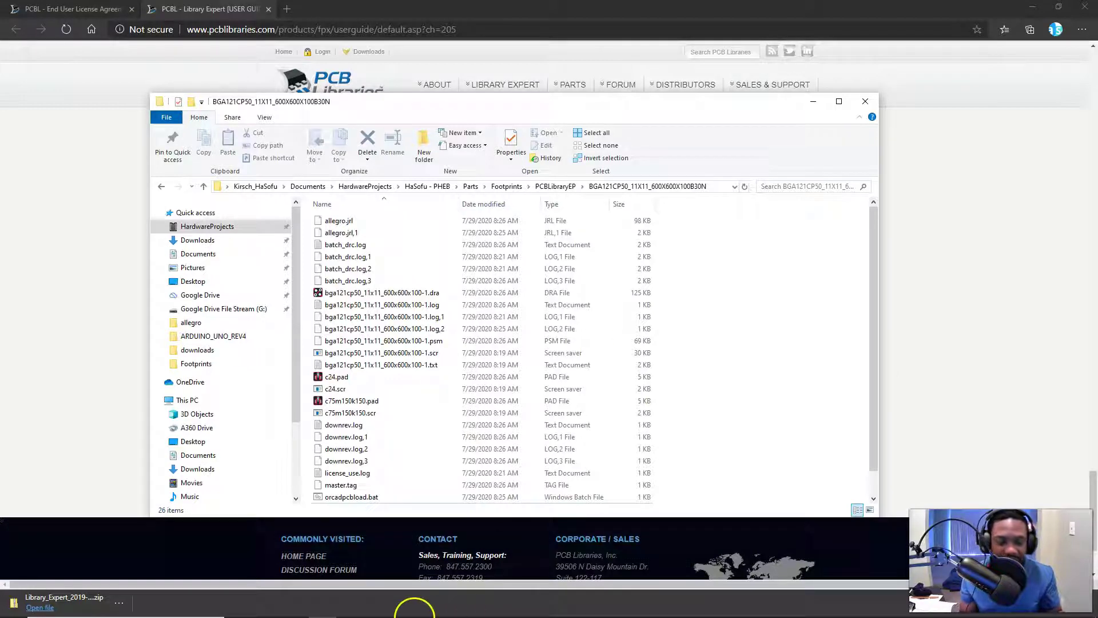
left_click(355, 600)
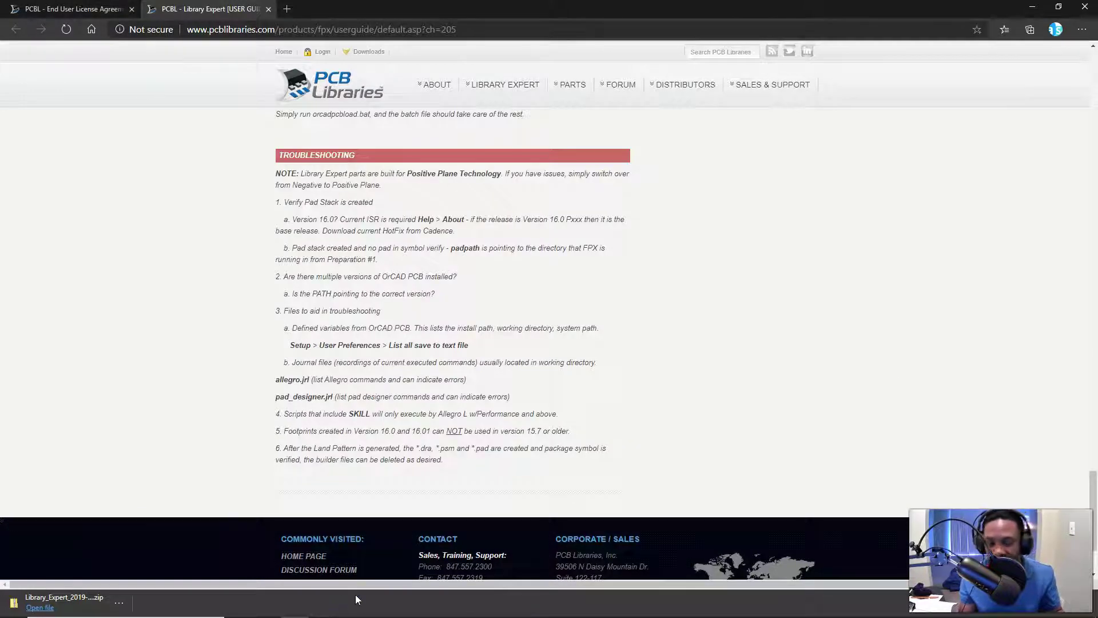
Open the file location of the orcad Start shortcut and bring up the shortcut's properties
key("super")
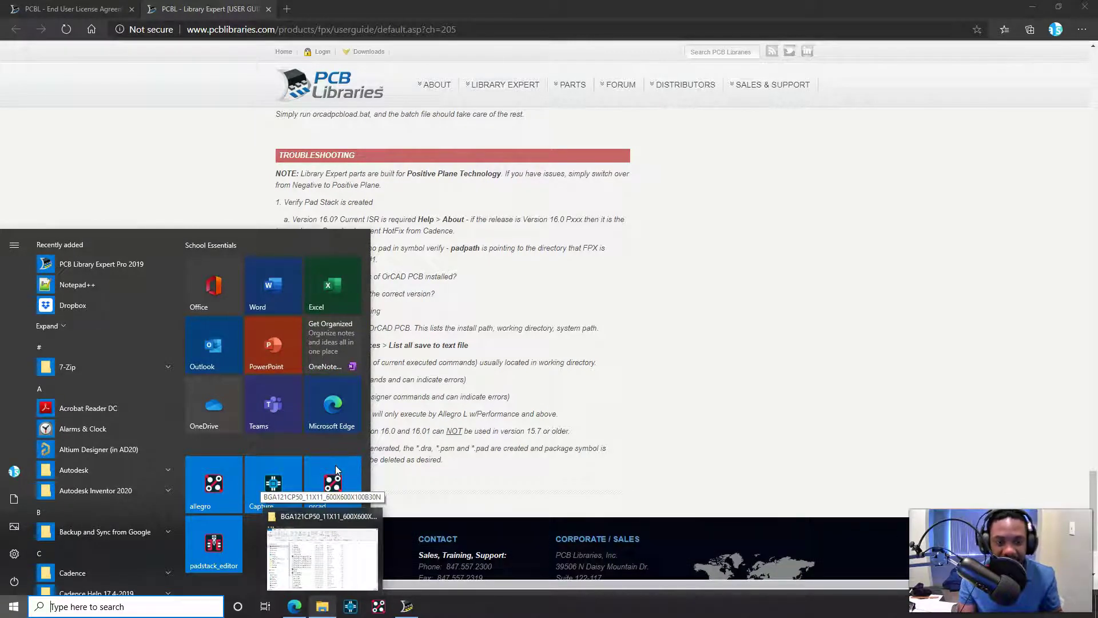
right_click(335, 465)
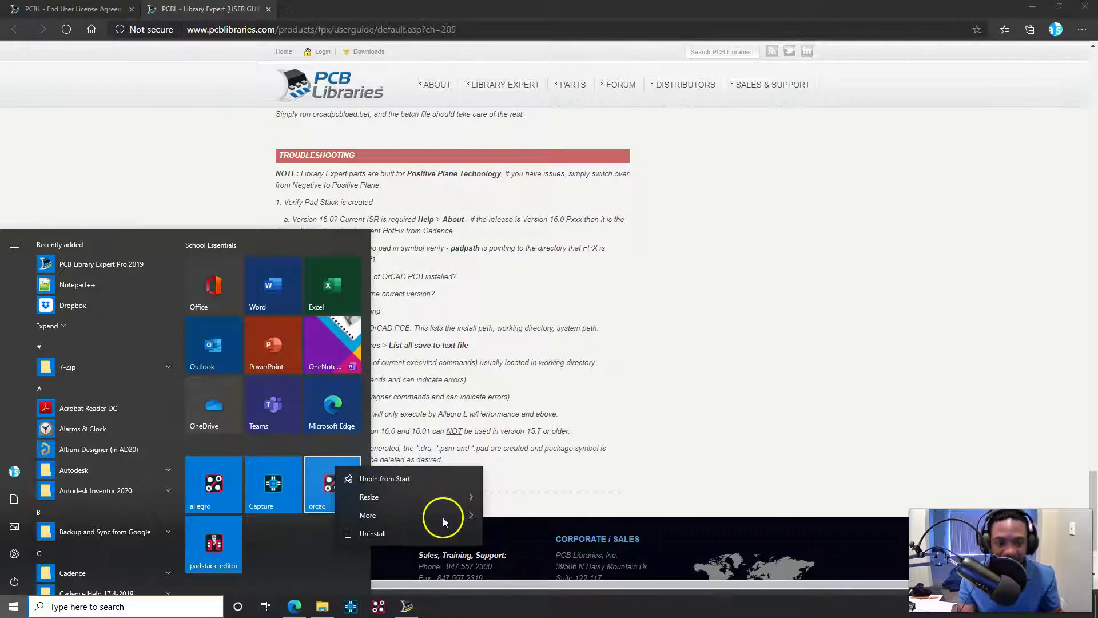
mouse_move(458, 514)
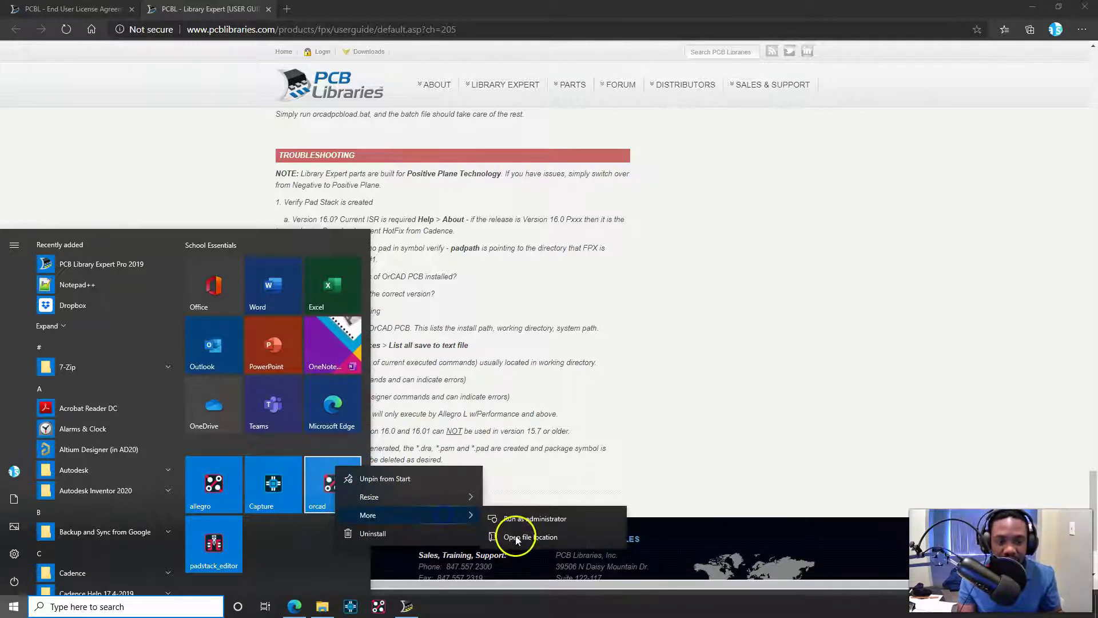
left_click(517, 537)
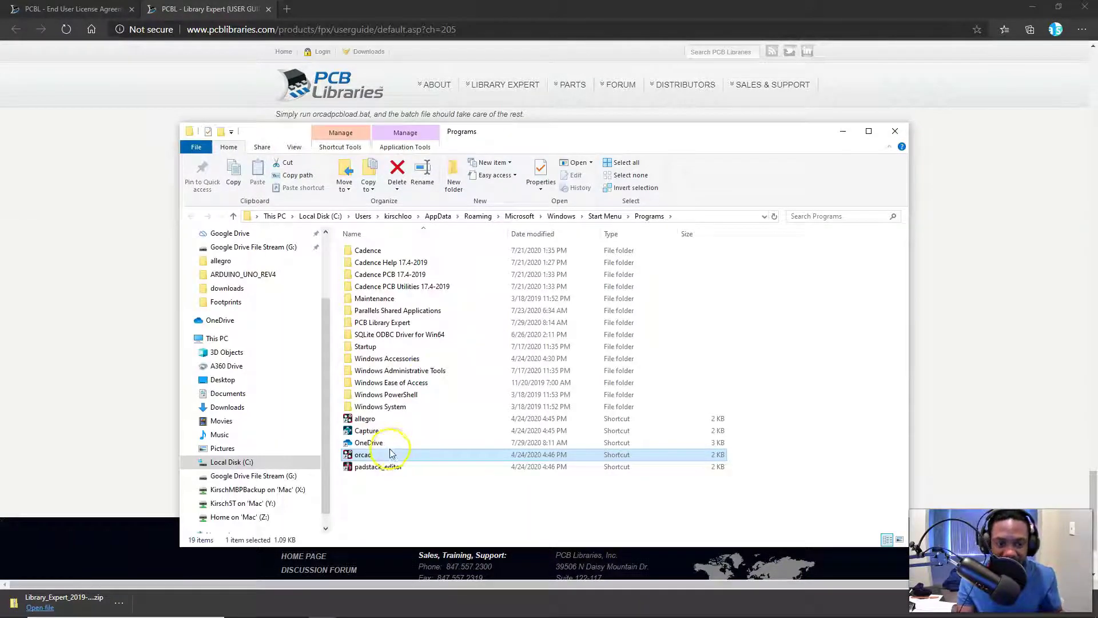
right_click(393, 454)
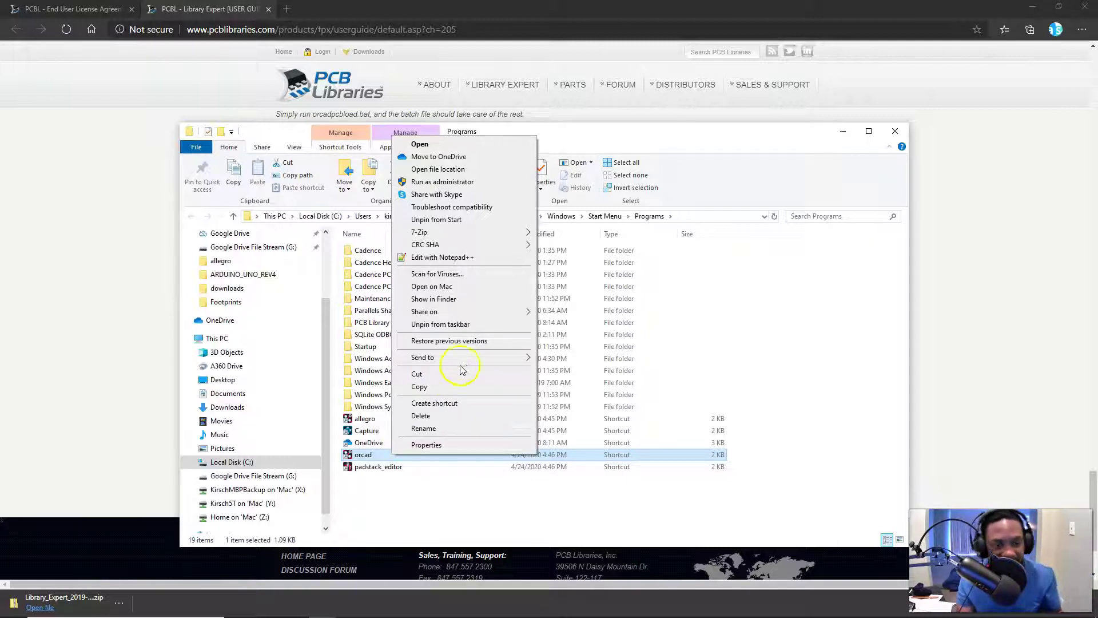
left_click(441, 445)
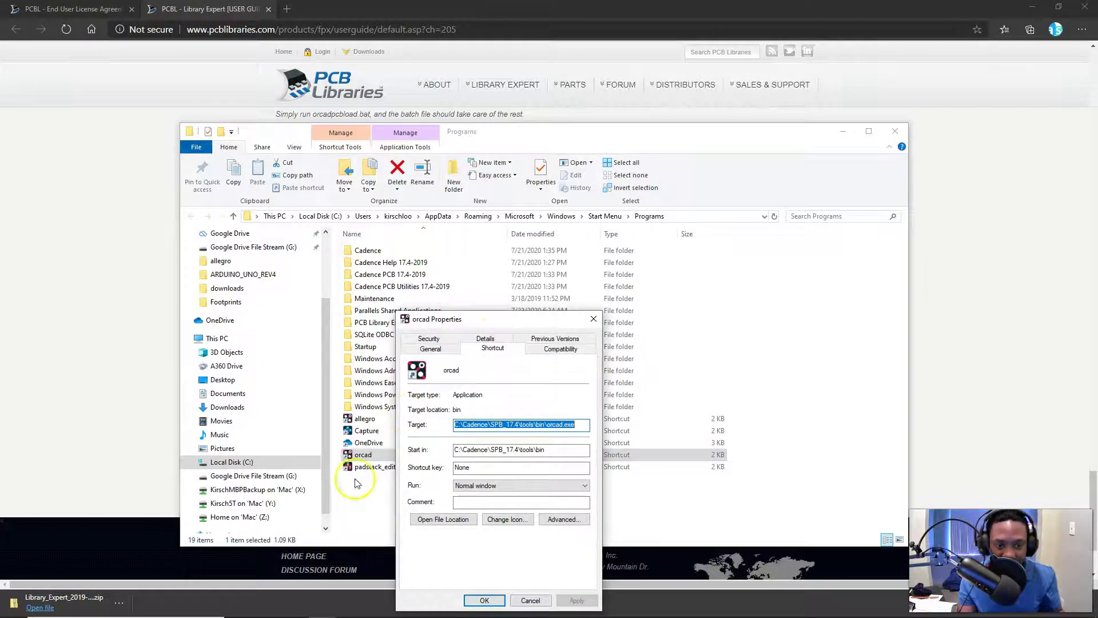
Highlight the executable name at the end of the orcad shortcut's target path and close the properties
left_click(548, 425)
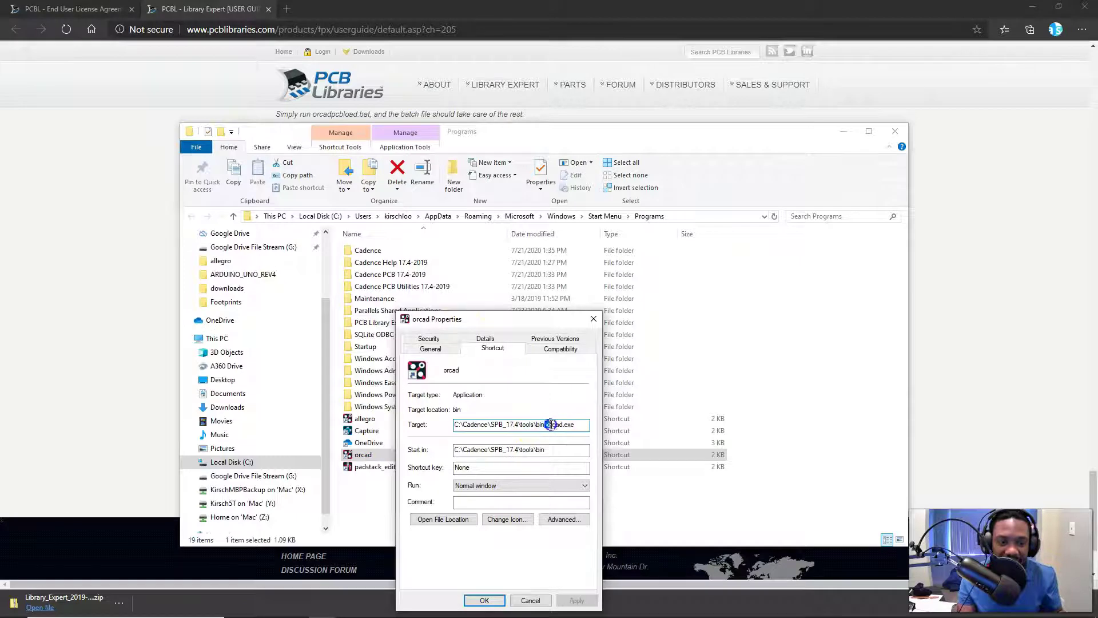
left_click(548, 425)
left_click_drag(548, 424, 602, 425)
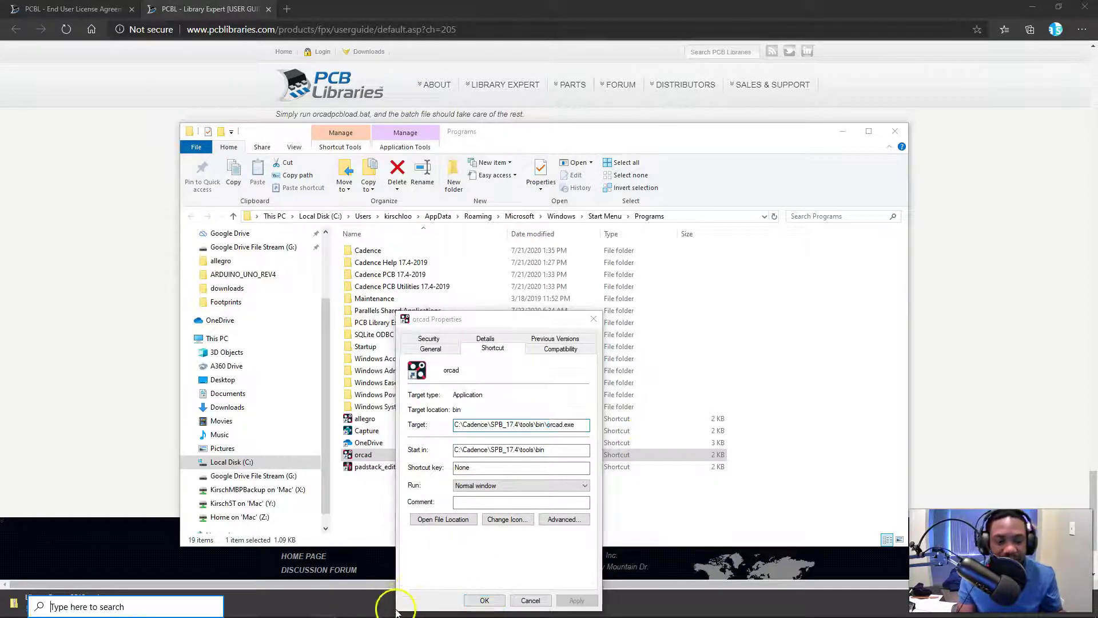
key("super")
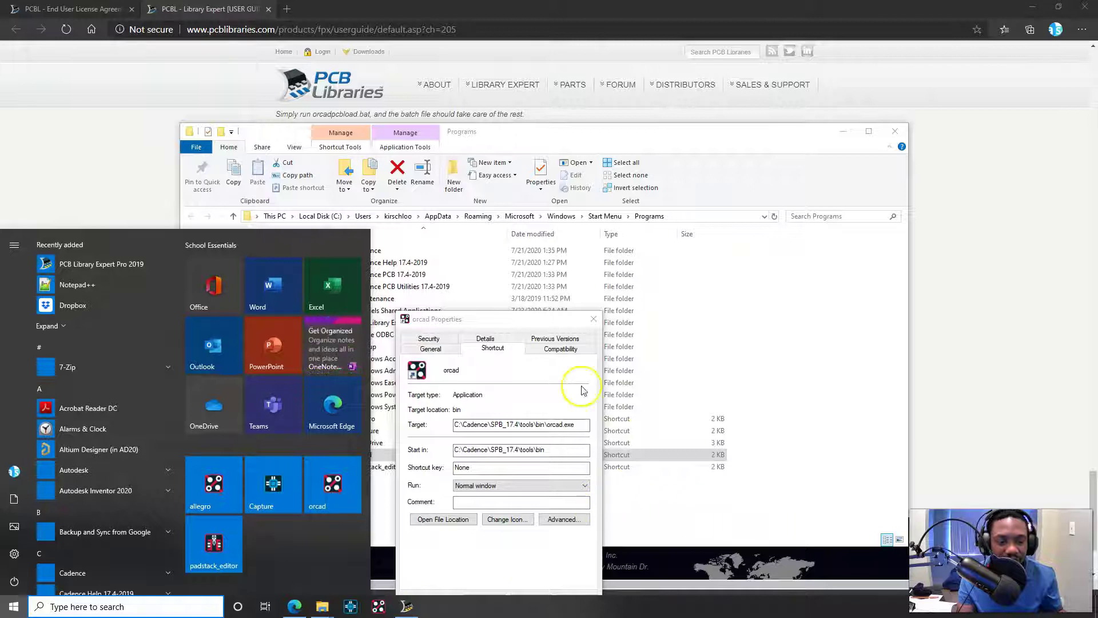
left_click(594, 318)
left_click(594, 318)
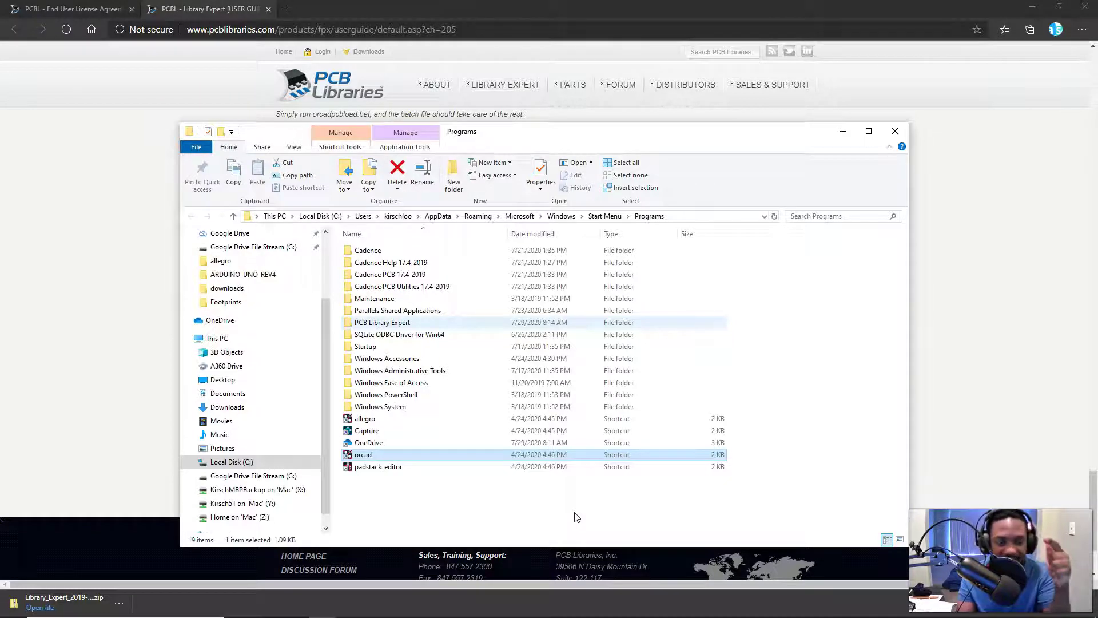
Go to the Footprints folder inside HardwareProjects, HaSofu - PHEB, Parts
left_click(550, 510)
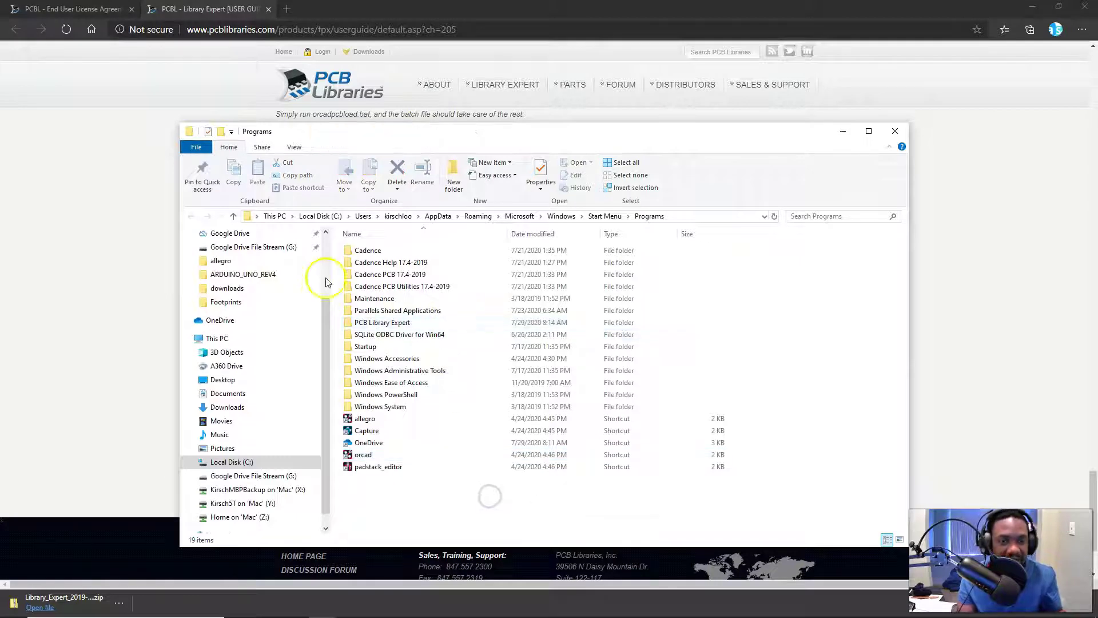
scroll(263, 269, "up", 2)
left_click(256, 255)
double_click(387, 286)
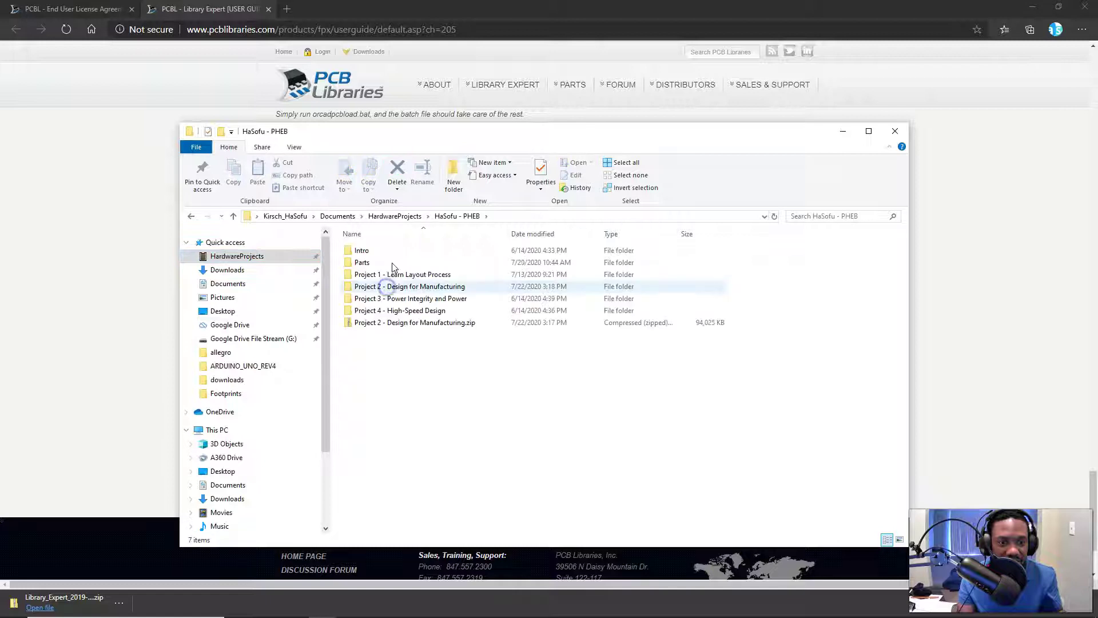
double_click(392, 264)
double_click(384, 252)
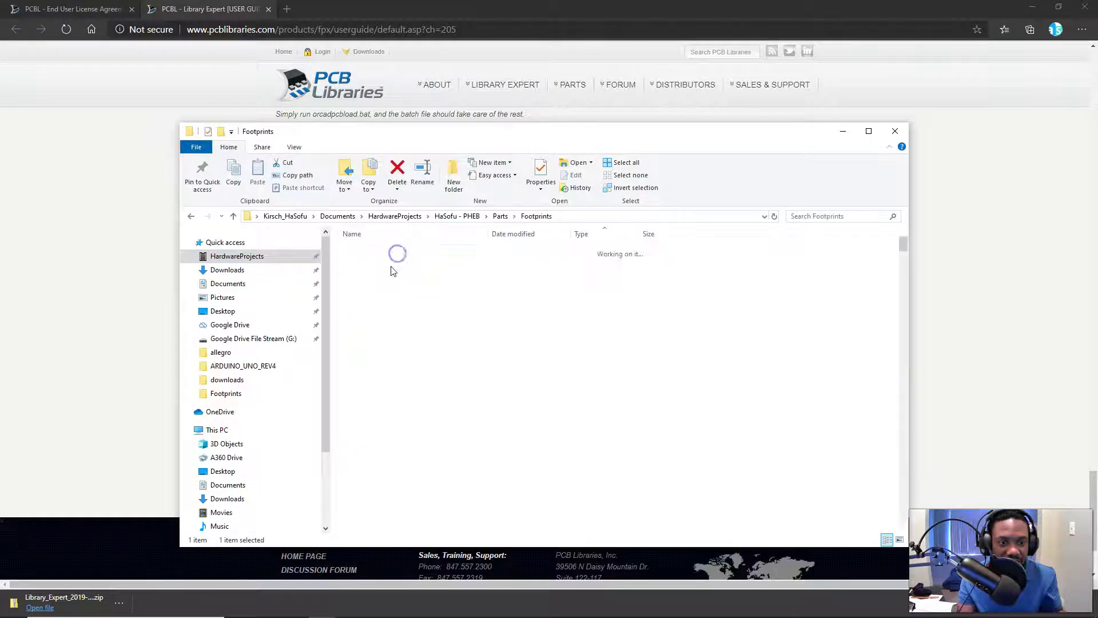
Go to the BGA121CP50_11X11_600X600X100B30N folder inside PCBLibraryEP and open orcadpcbload.bat for editing
double_click(380, 250)
double_click(393, 250)
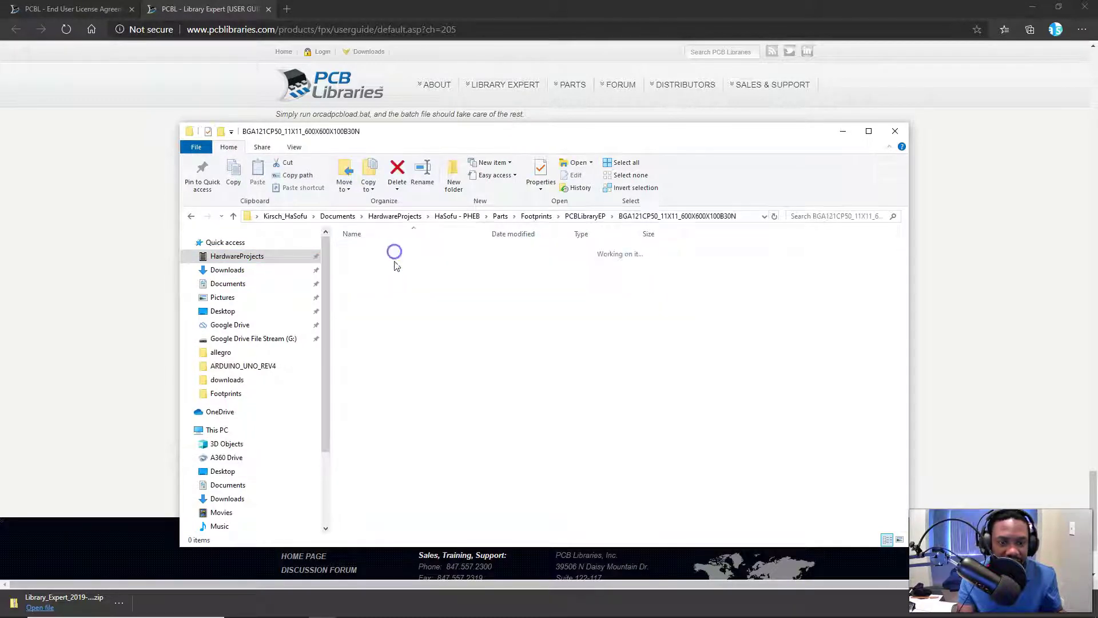
scroll(369, 371, "down", 1)
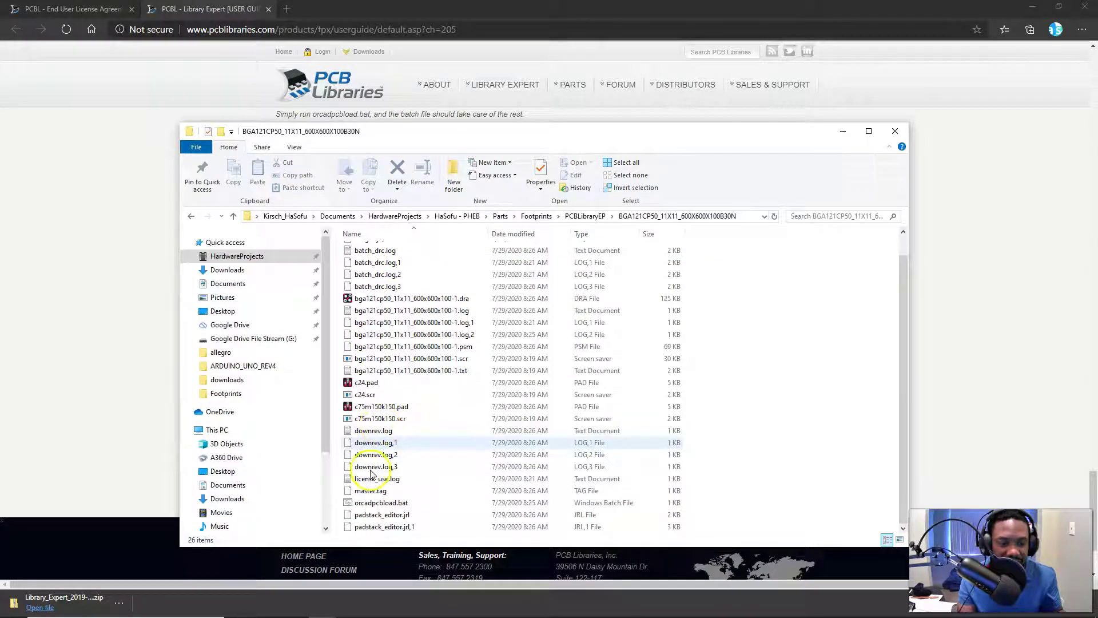
left_click(369, 502)
right_click(371, 502)
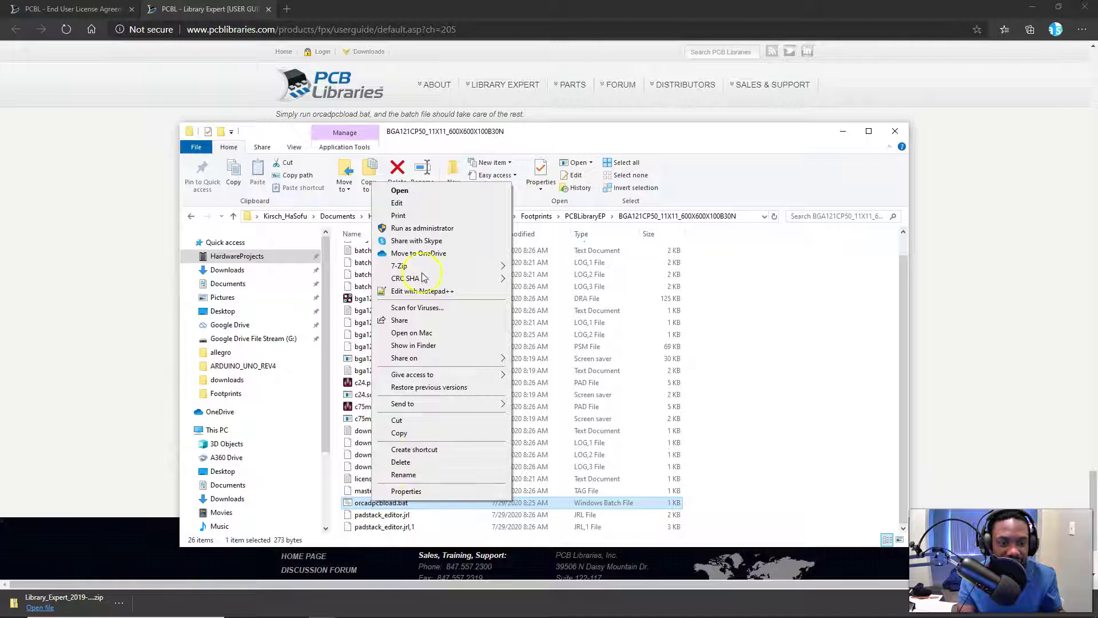
left_click(422, 203)
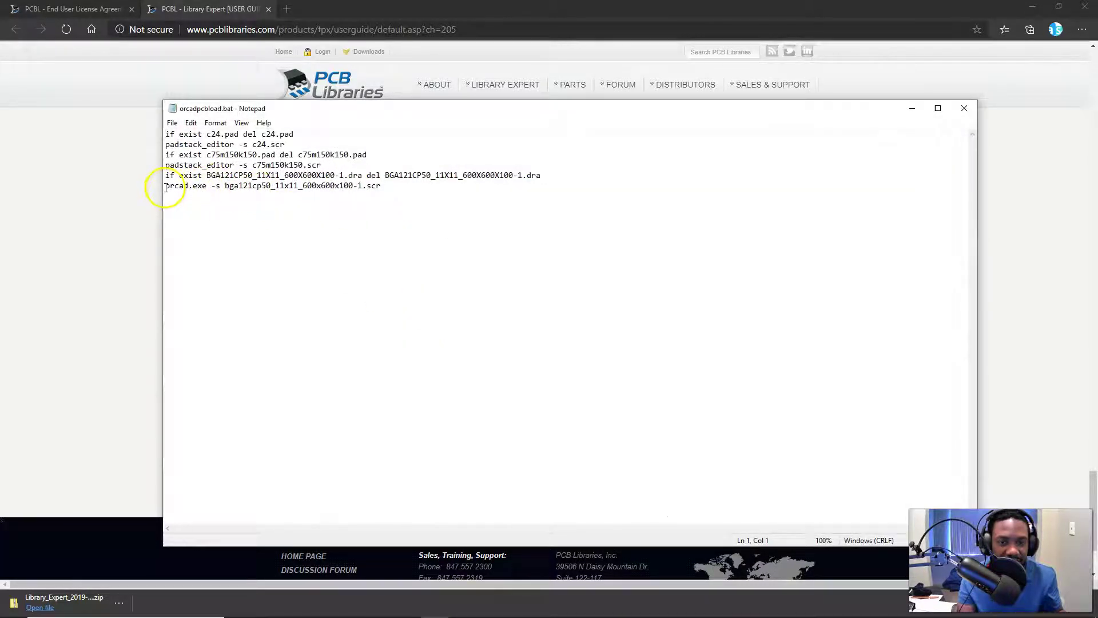
Highlight orcad.exe in the last line of the batch file, and close the file without changing it
left_click_drag(165, 187, 209, 188)
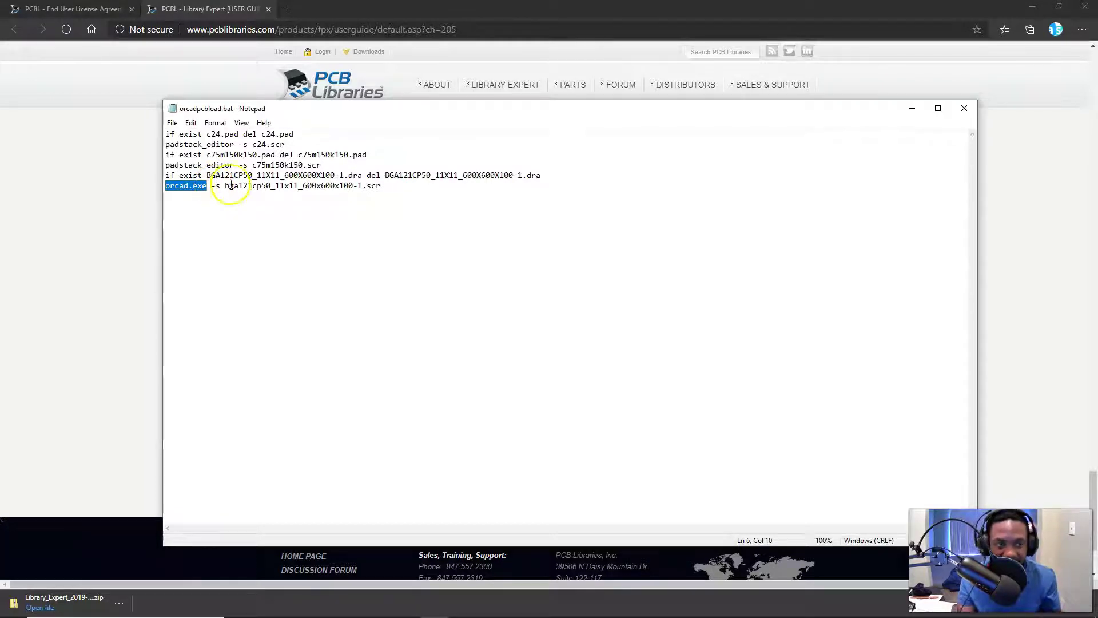
left_click(964, 108)
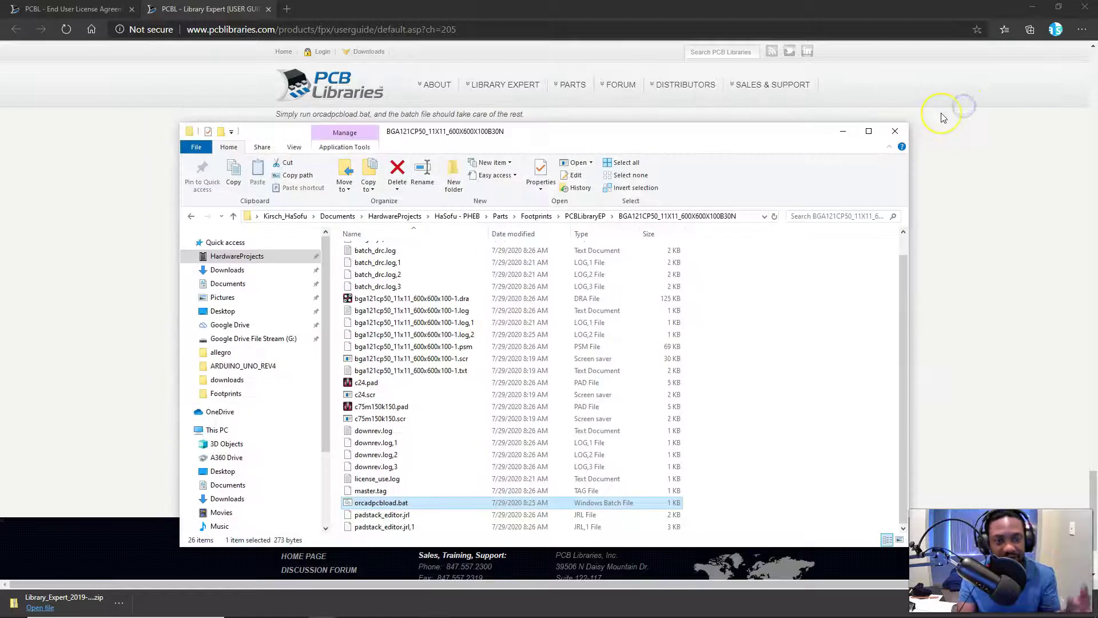
left_click(769, 353)
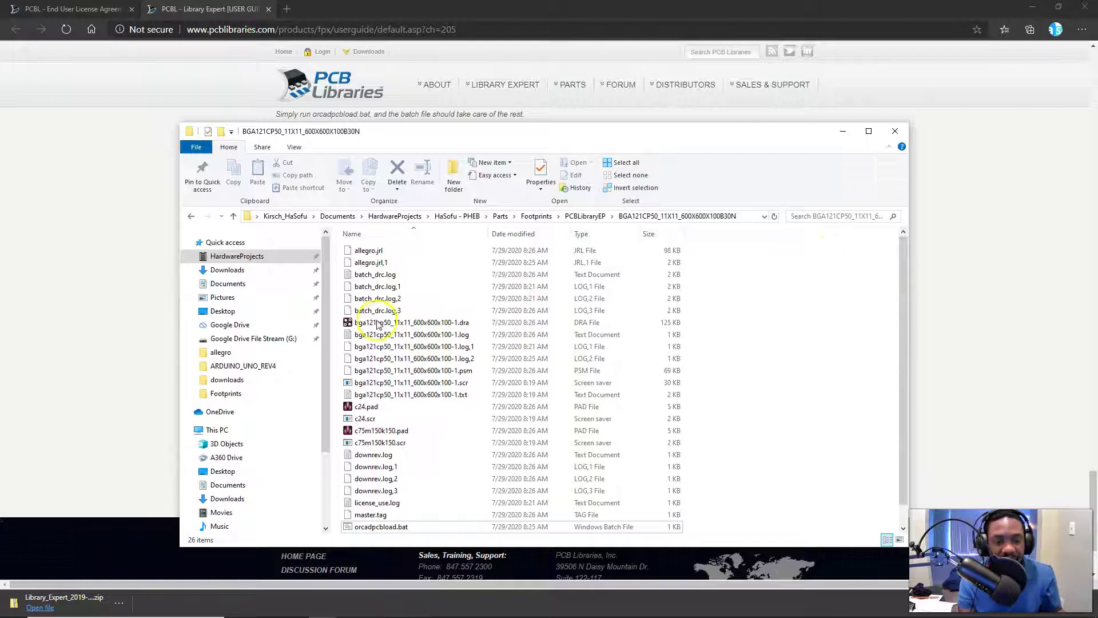
Open bga121cp50_11x11_600x600x100-1.dra in OrCAD PCB Designer Professional w/PSpice and accept the update for compatibility with the current release
left_click(349, 324)
left_click(349, 323)
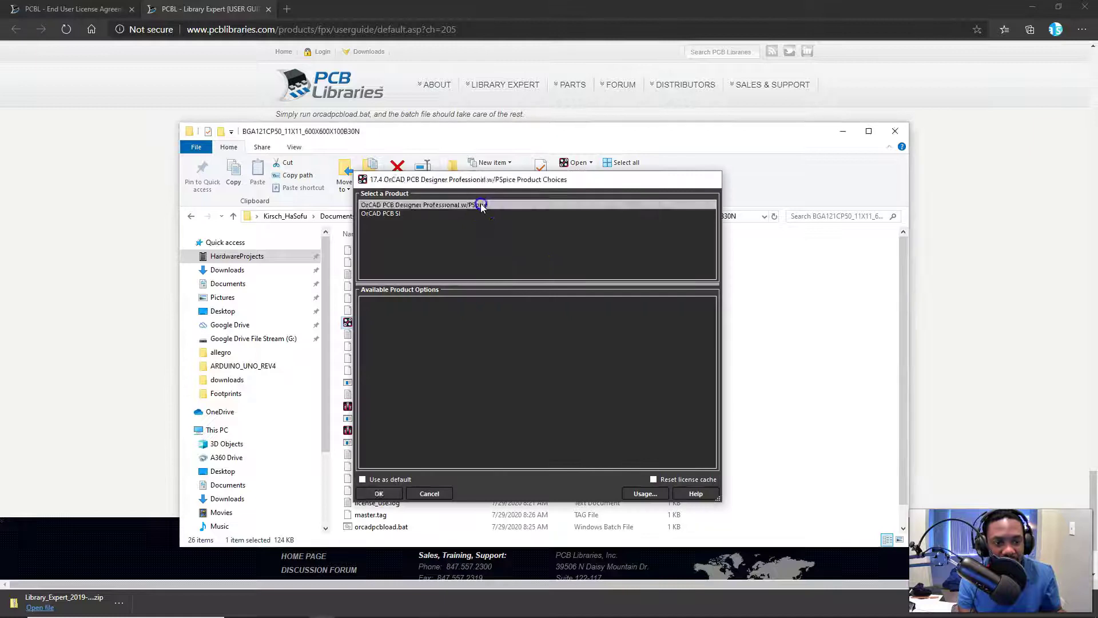
double_click(481, 205)
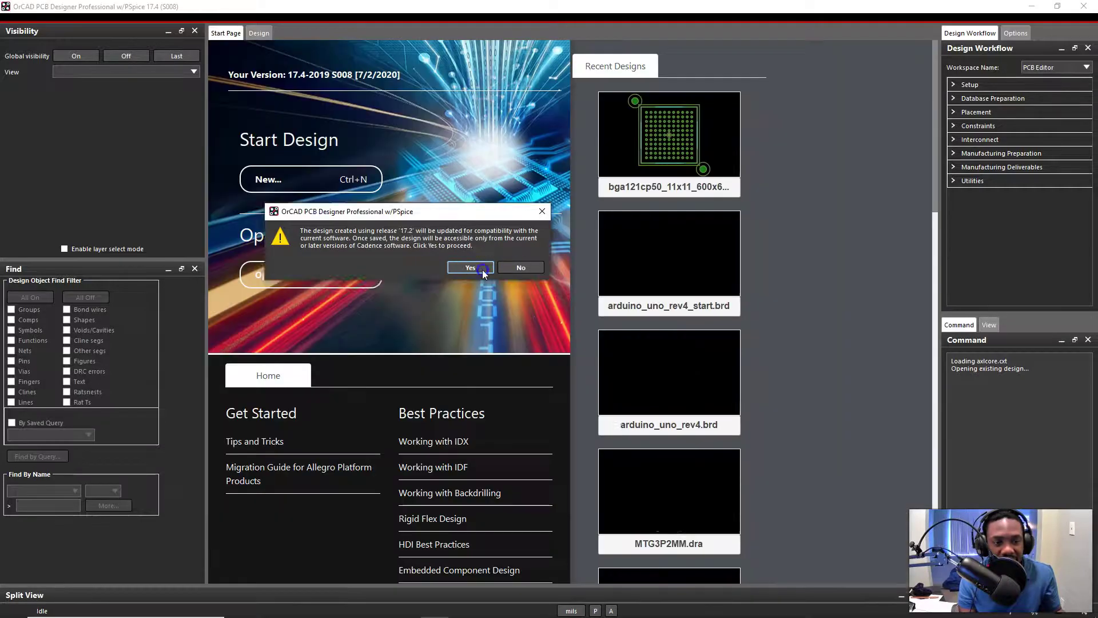
left_click(483, 268)
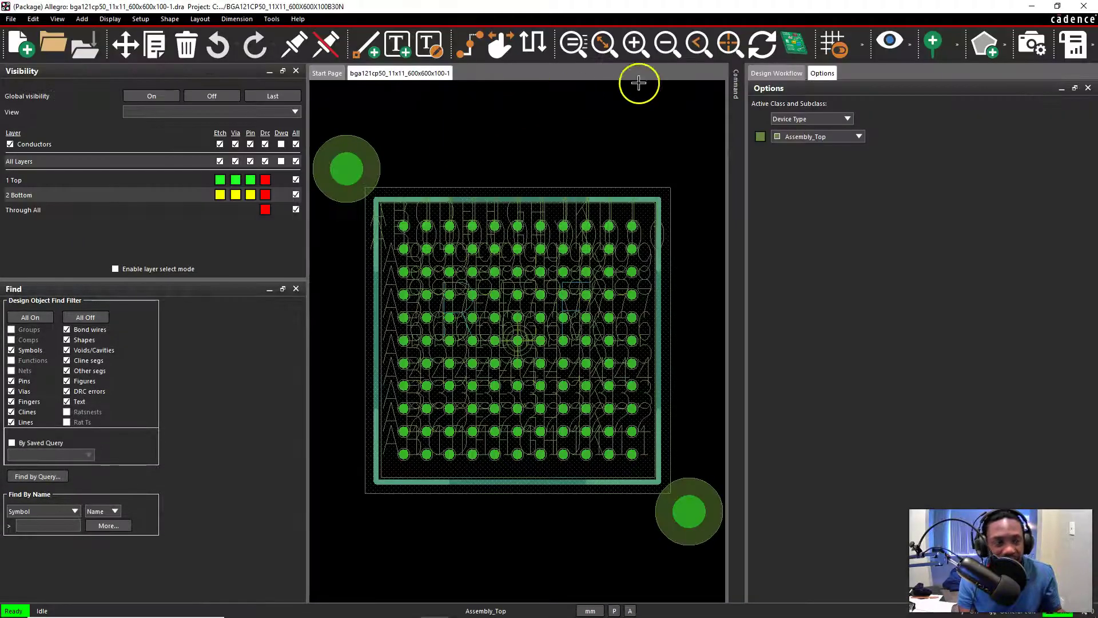
Inspect the BGA footprint in the 3D canvas, close that view and exit the PCB editor
left_click(794, 43)
left_click(626, 359)
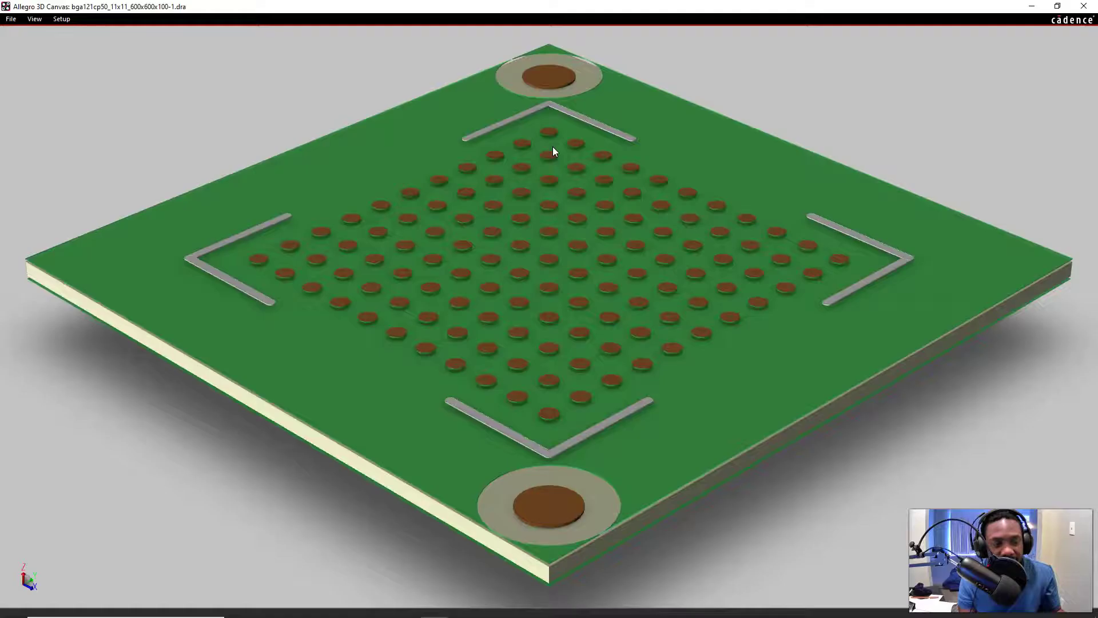
left_click_drag(562, 170, 572, 201)
scroll(574, 205, "up", 2)
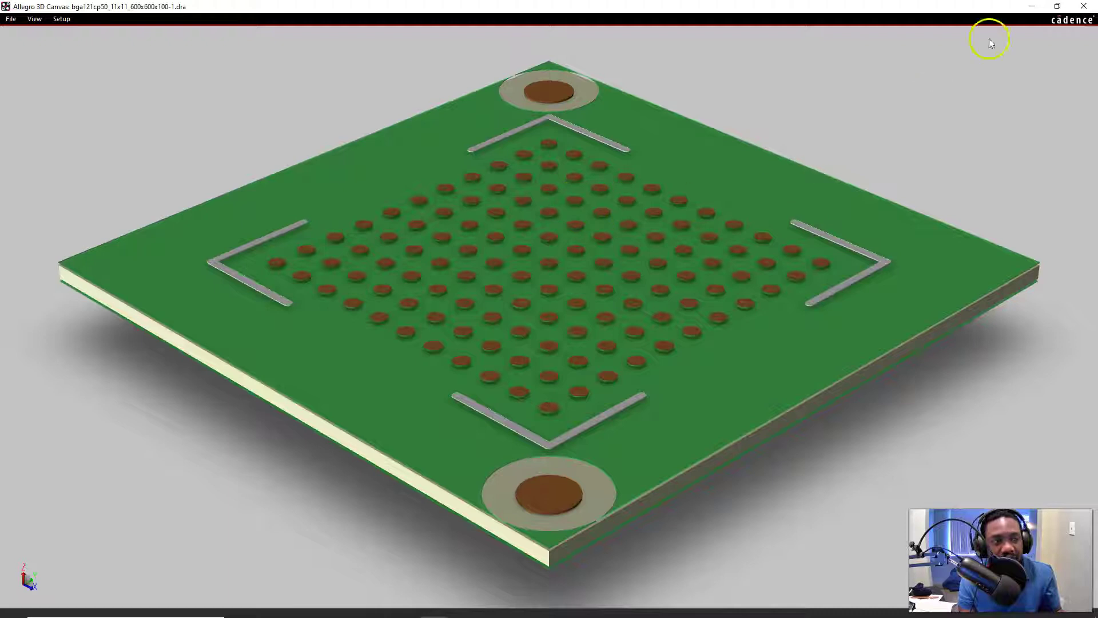
left_click(1083, 6)
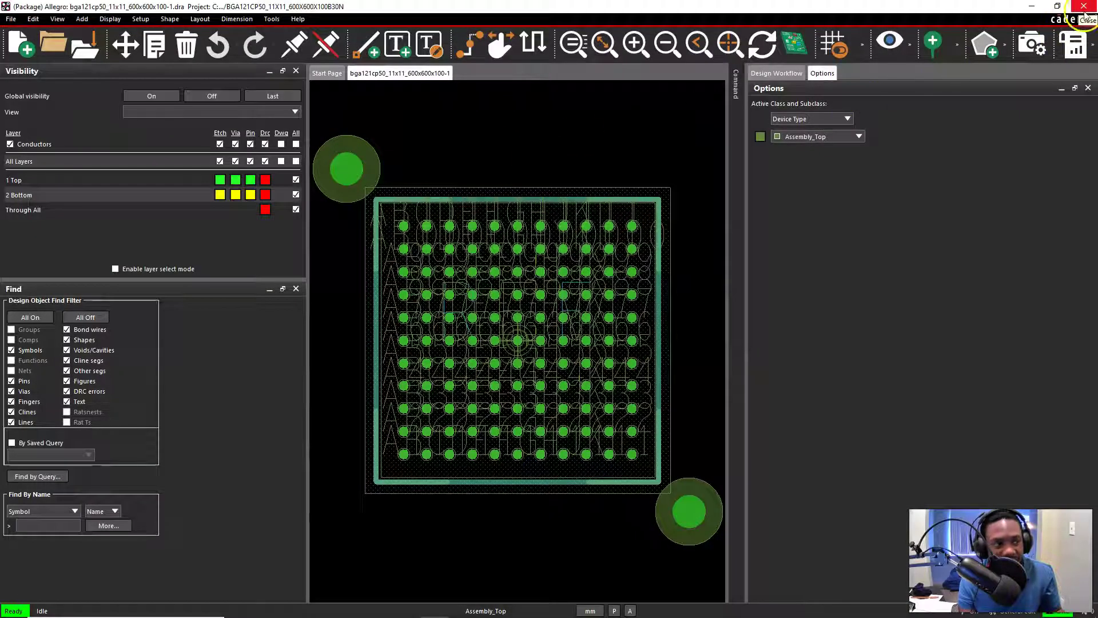
left_click(1083, 6)
left_click(569, 328)
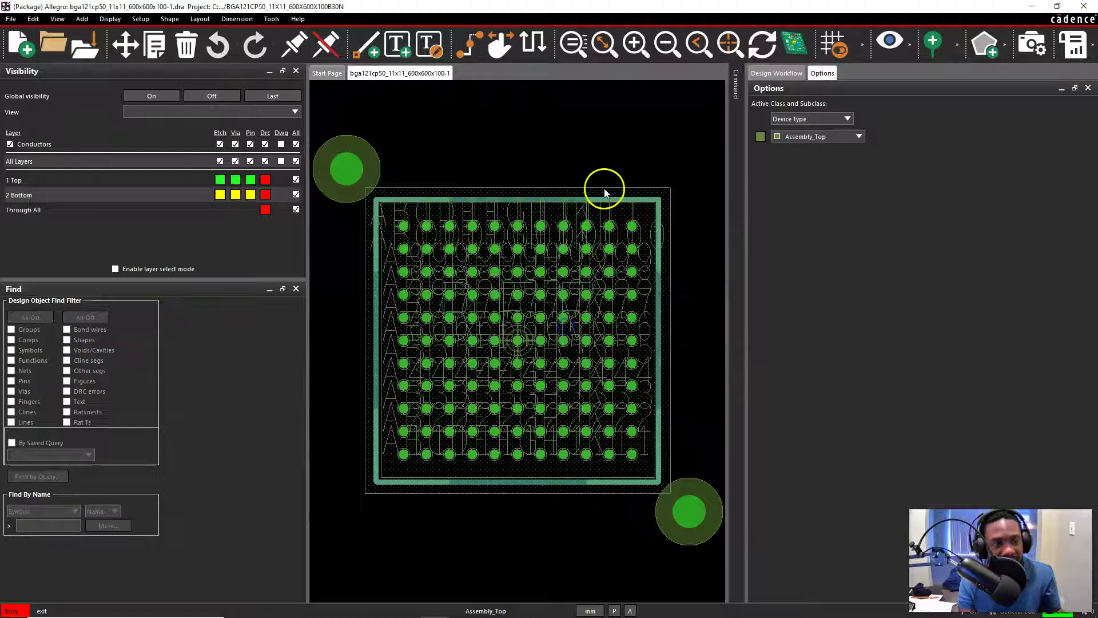